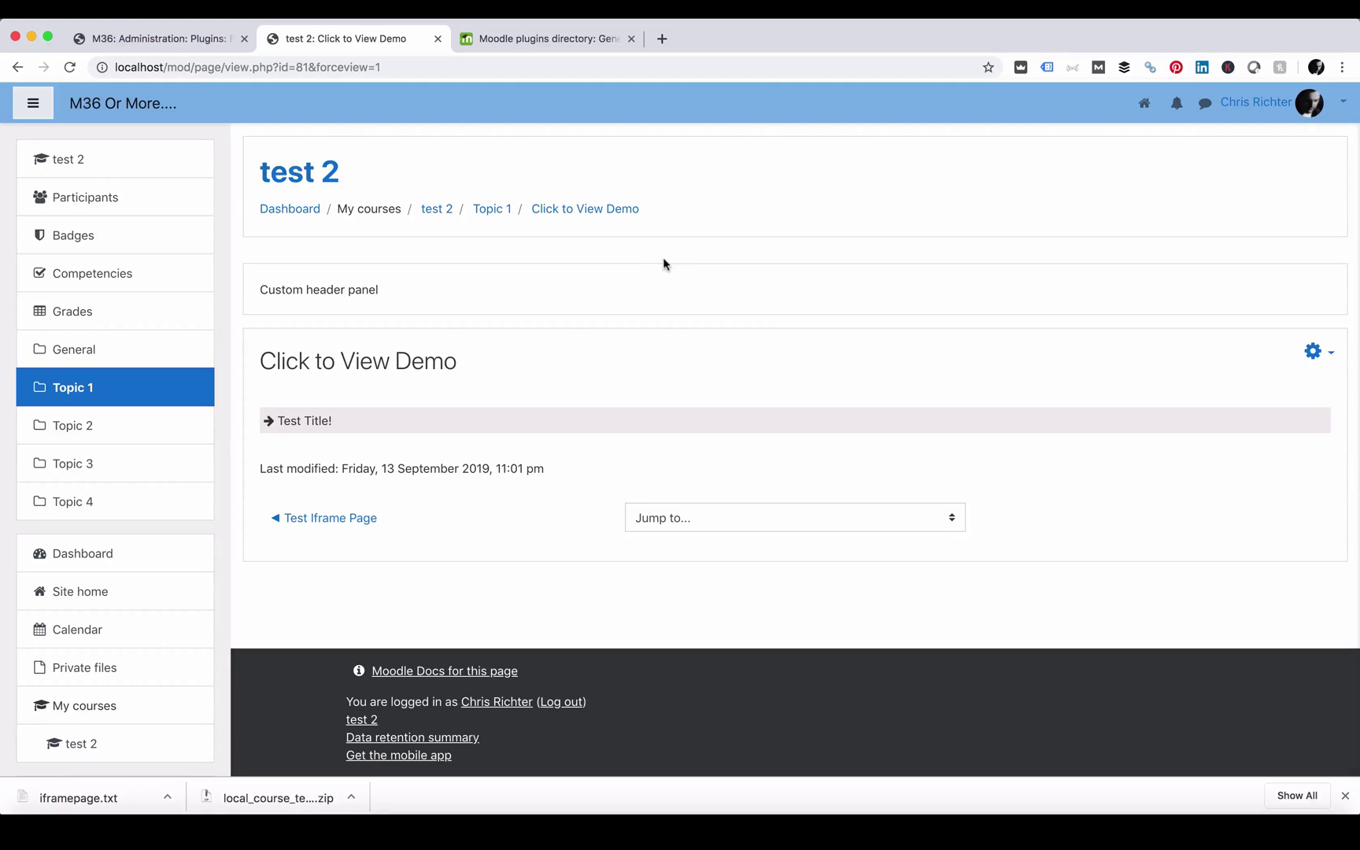
Test the Test Title! block on the Click to View Demo page by expanding and collapsing it.
triple_click(365, 370)
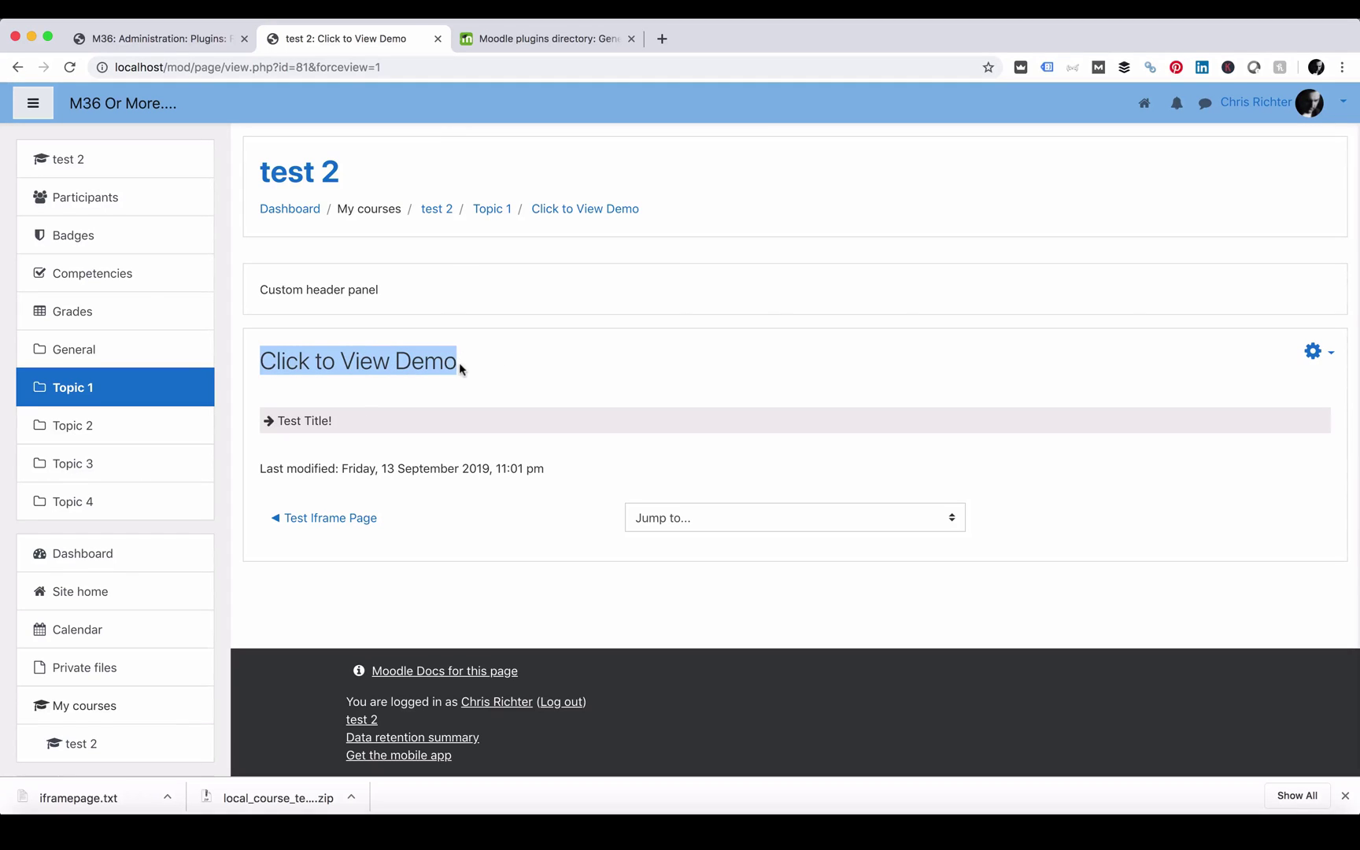
click(475, 364)
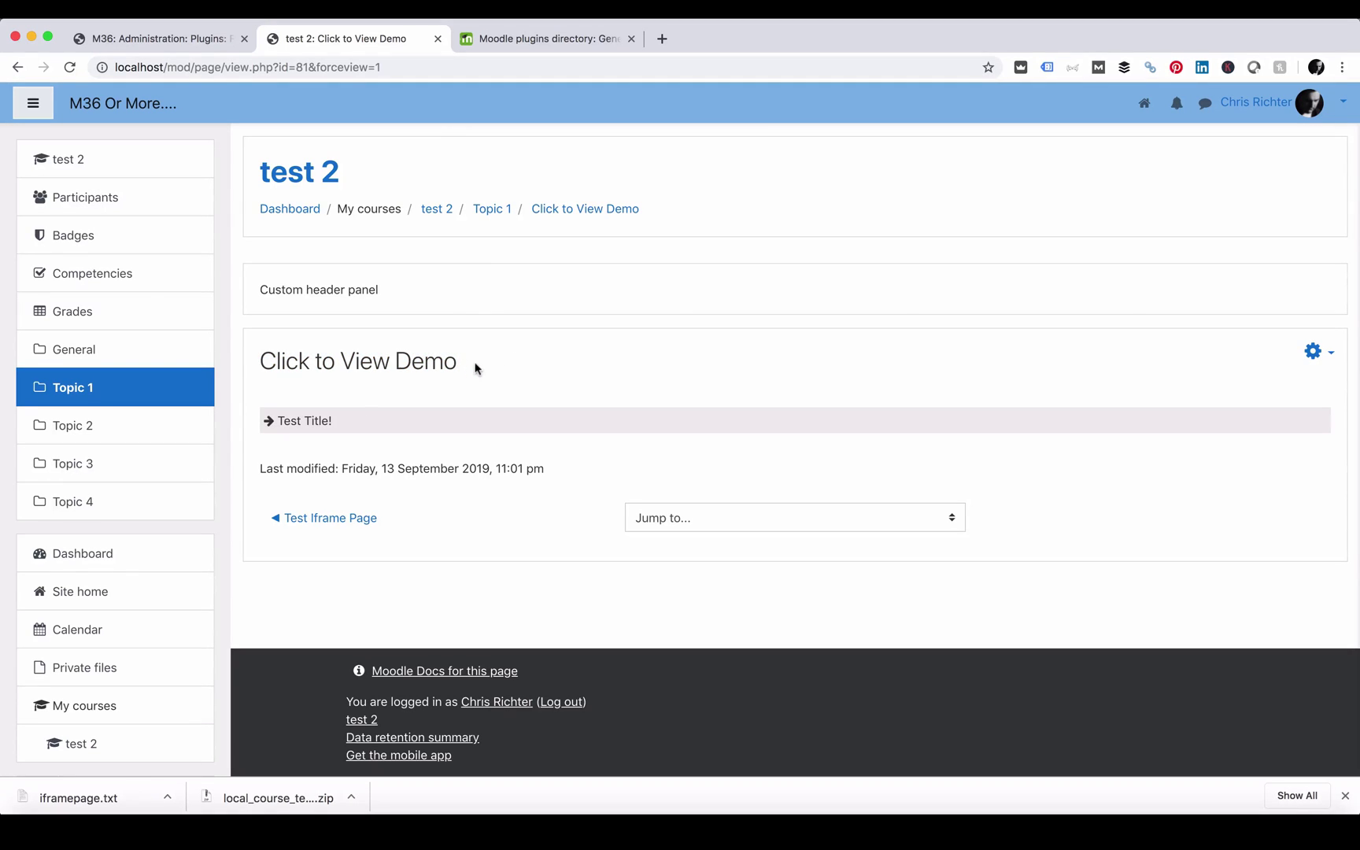
click(295, 422)
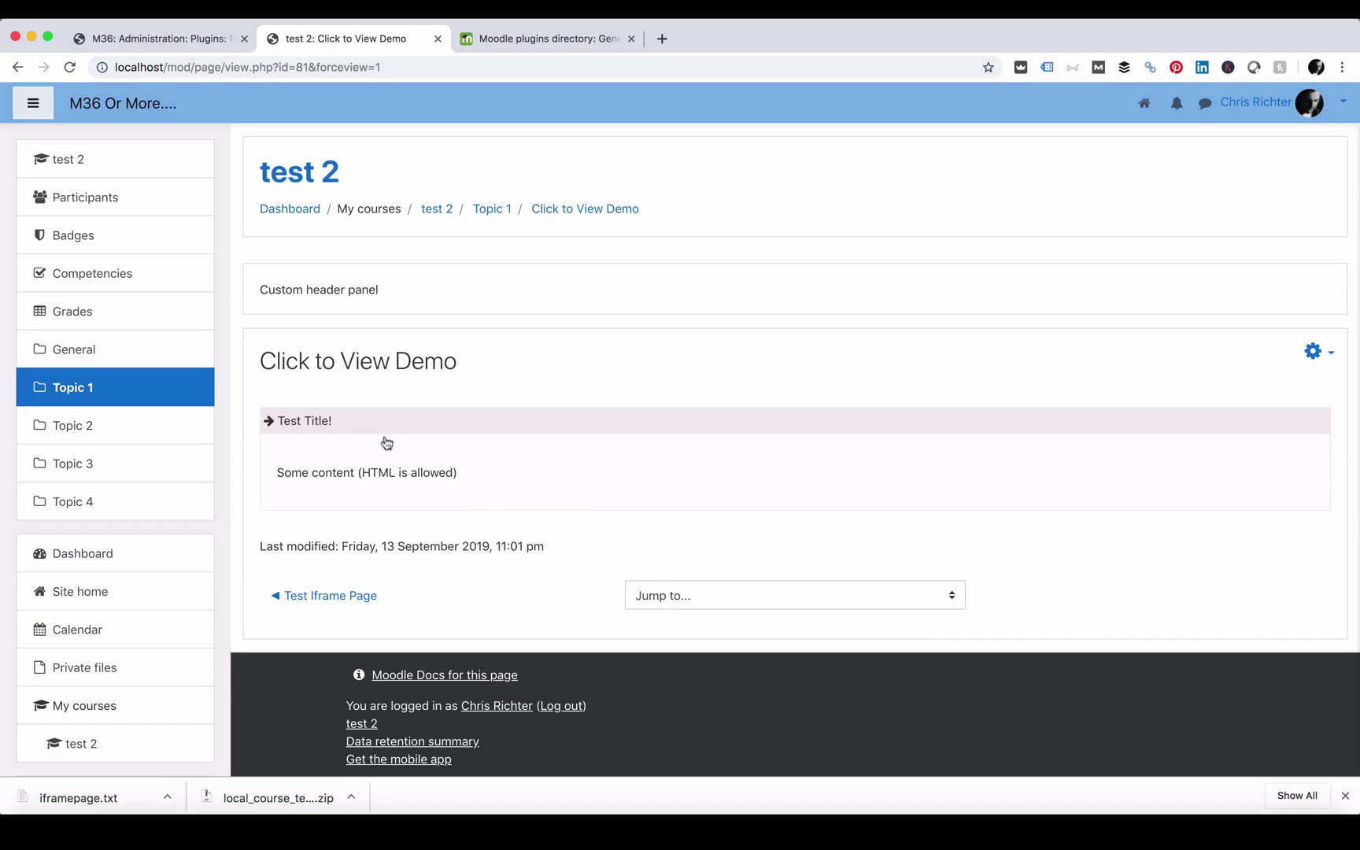
drag(290, 473, 476, 472)
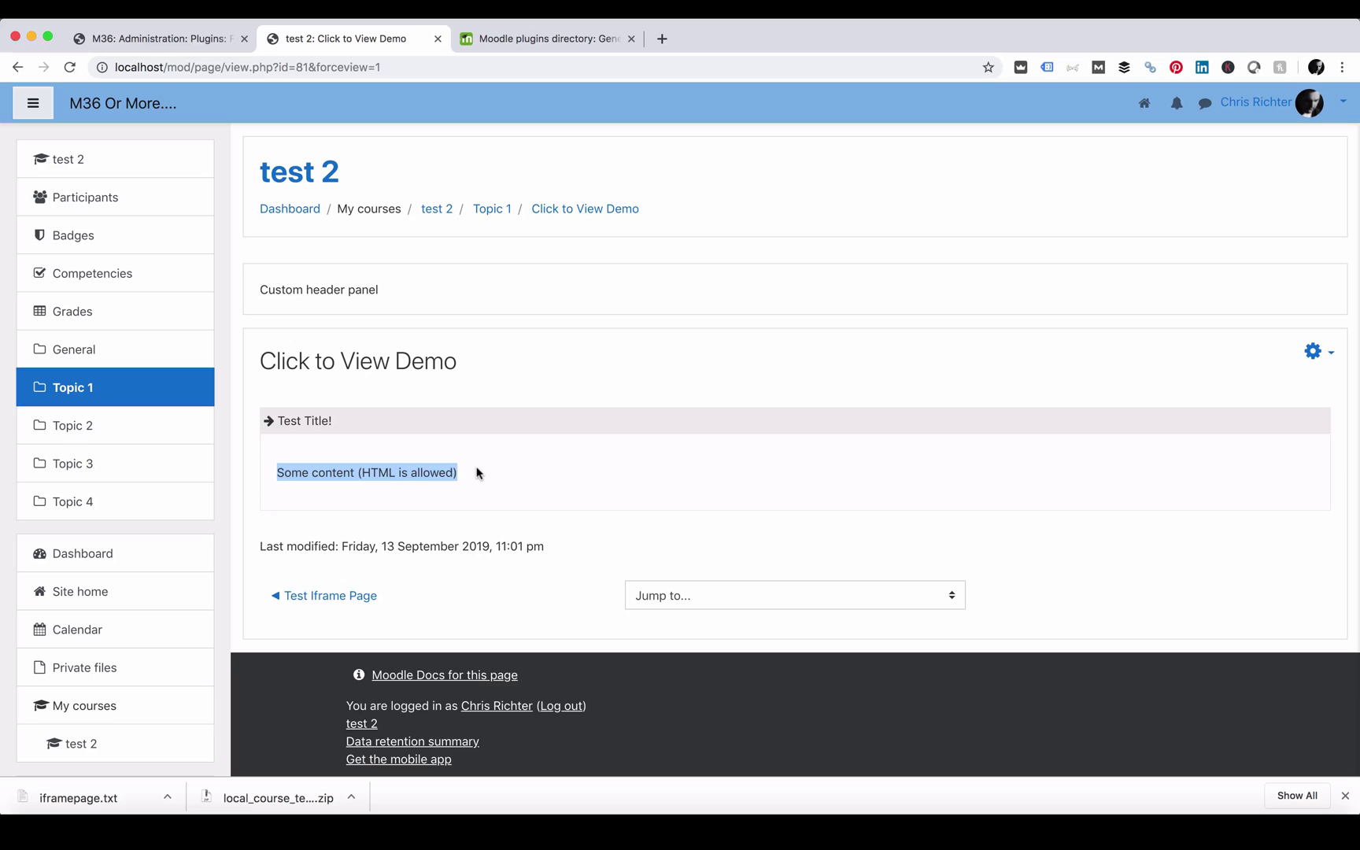
click(477, 472)
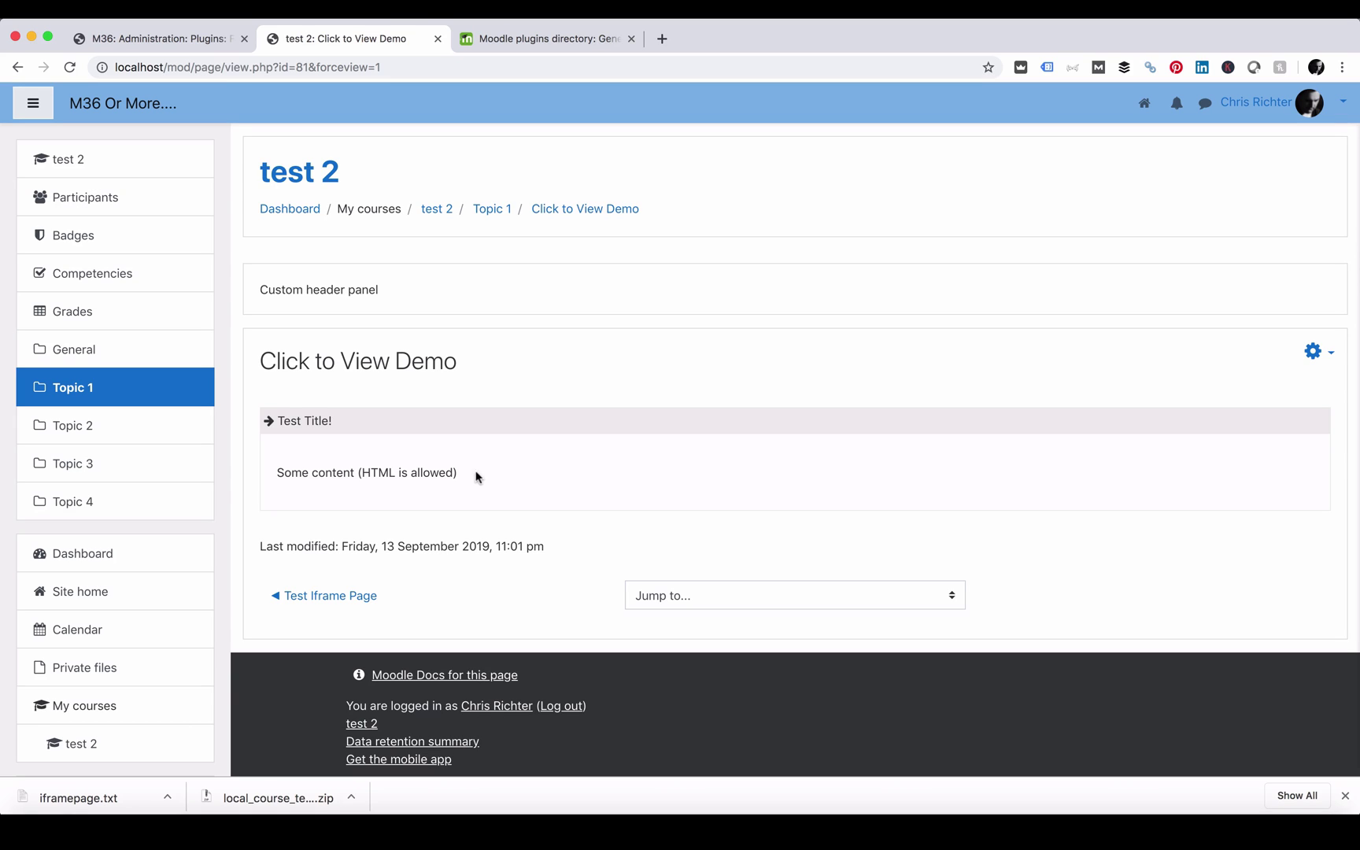
drag(477, 473, 277, 472)
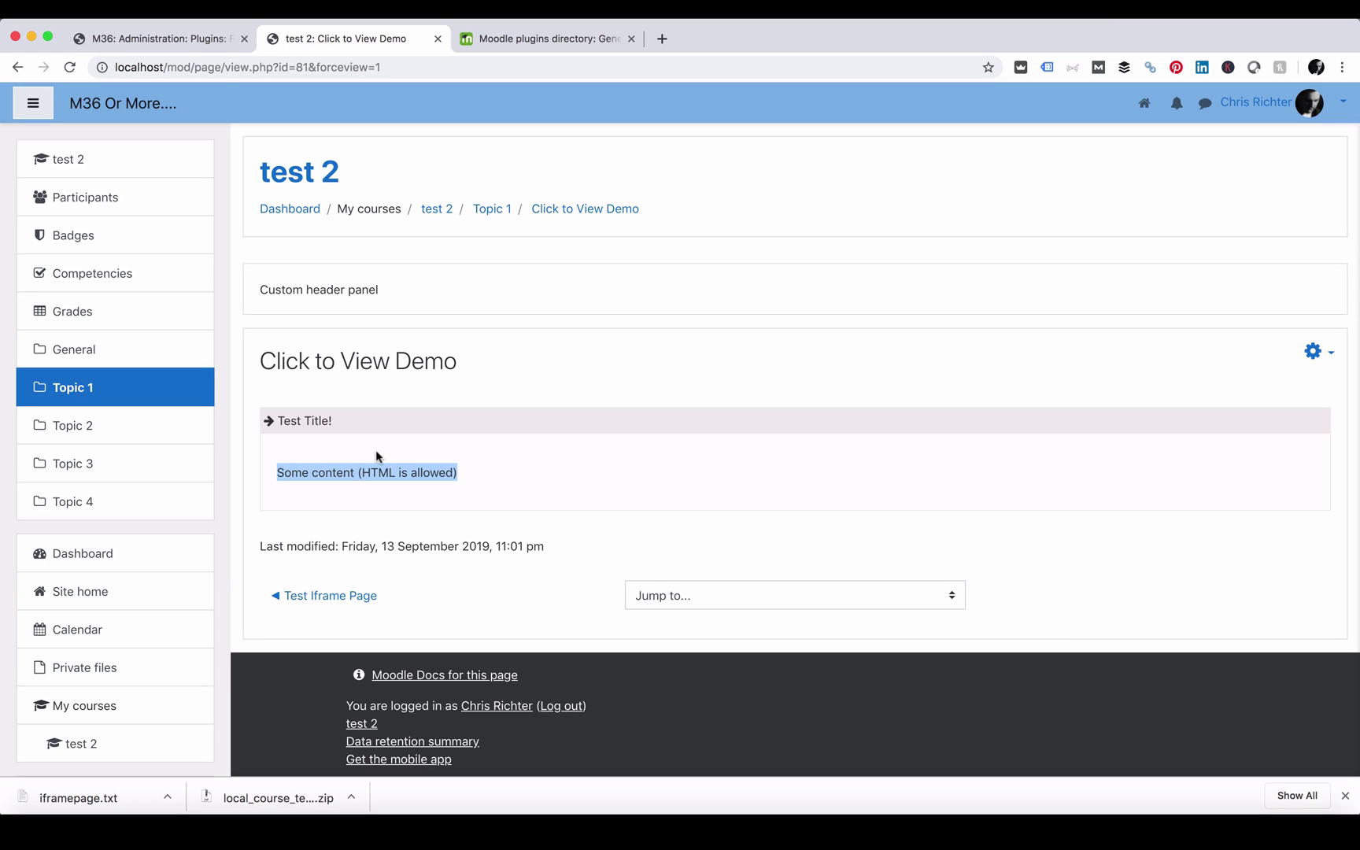
click(296, 425)
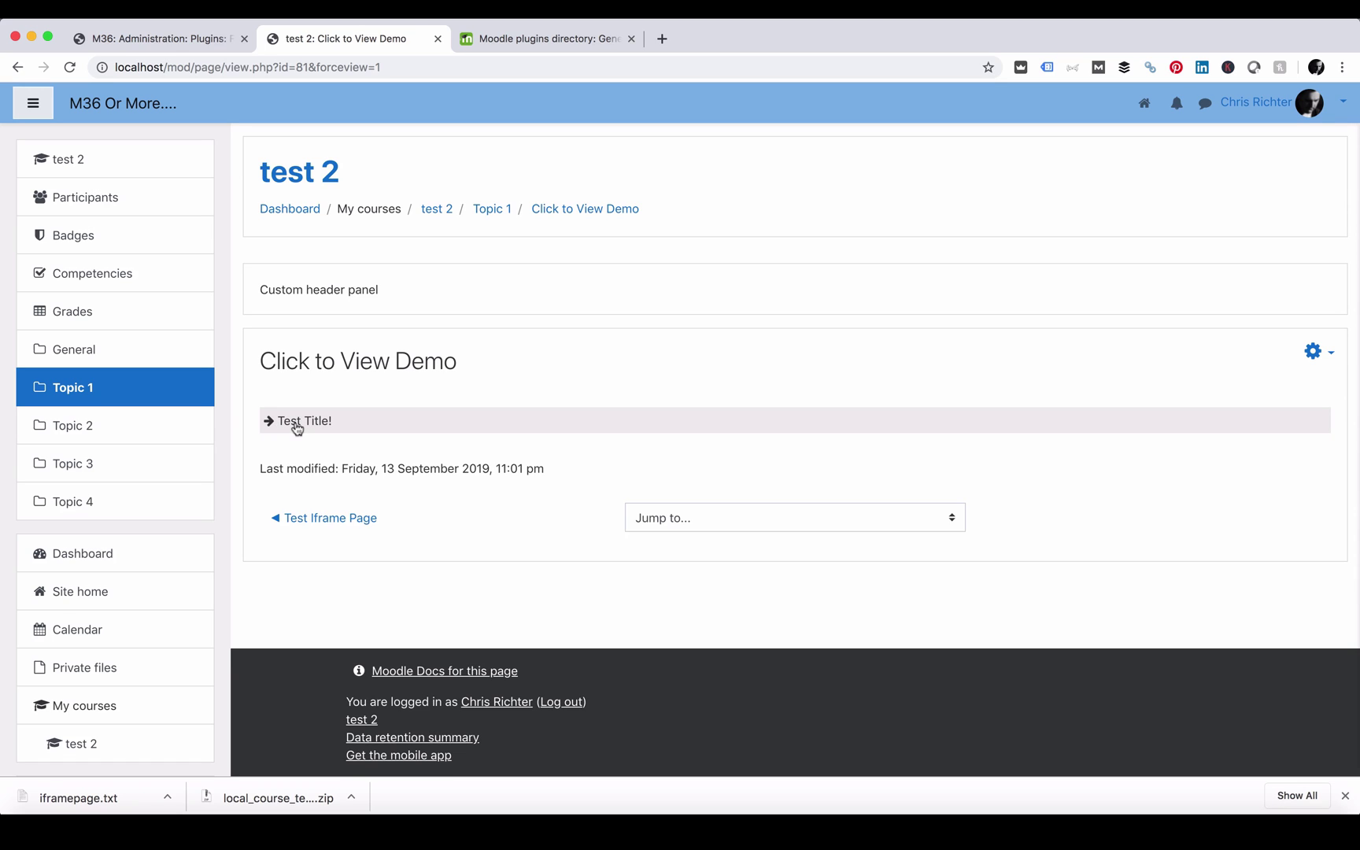
click(316, 423)
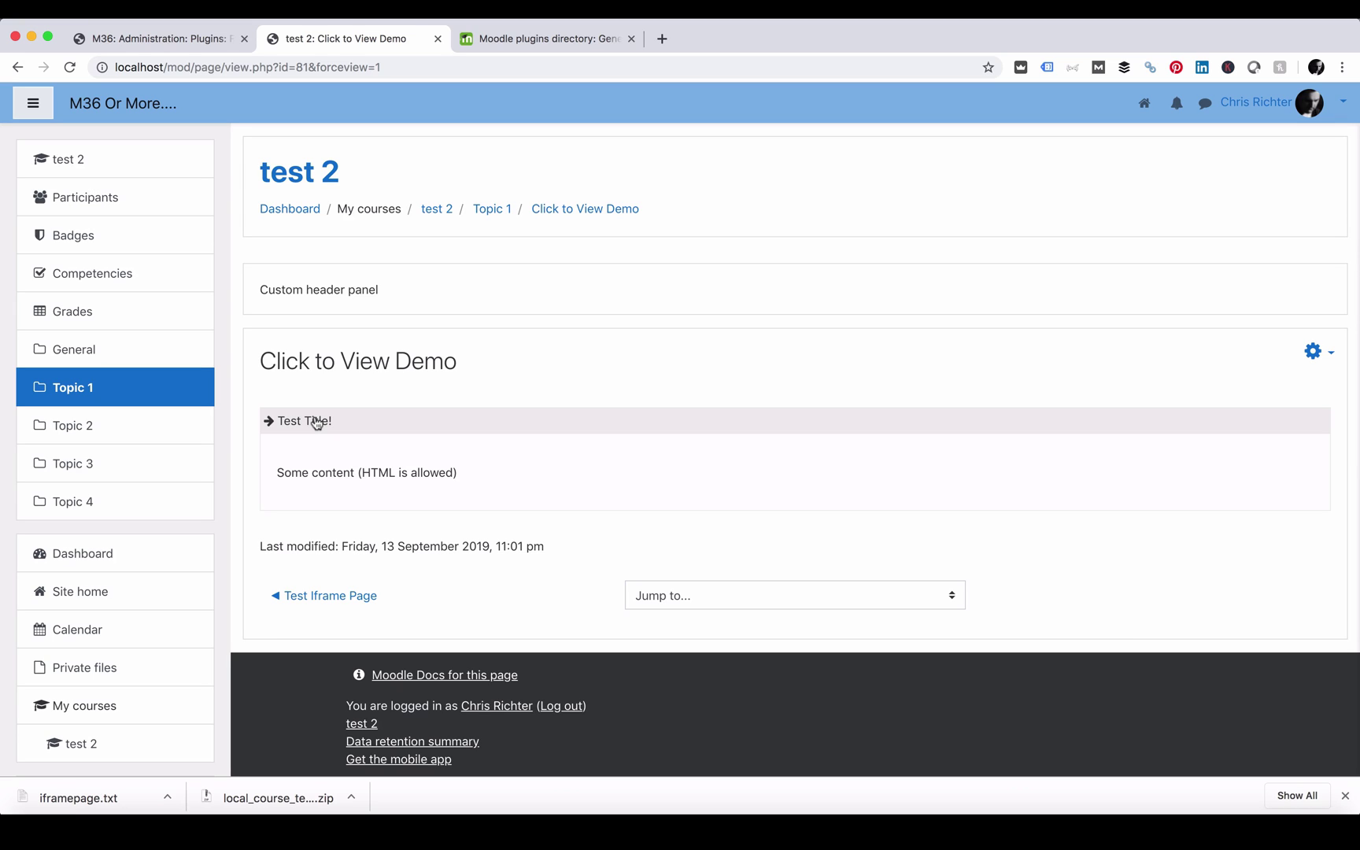
click(316, 423)
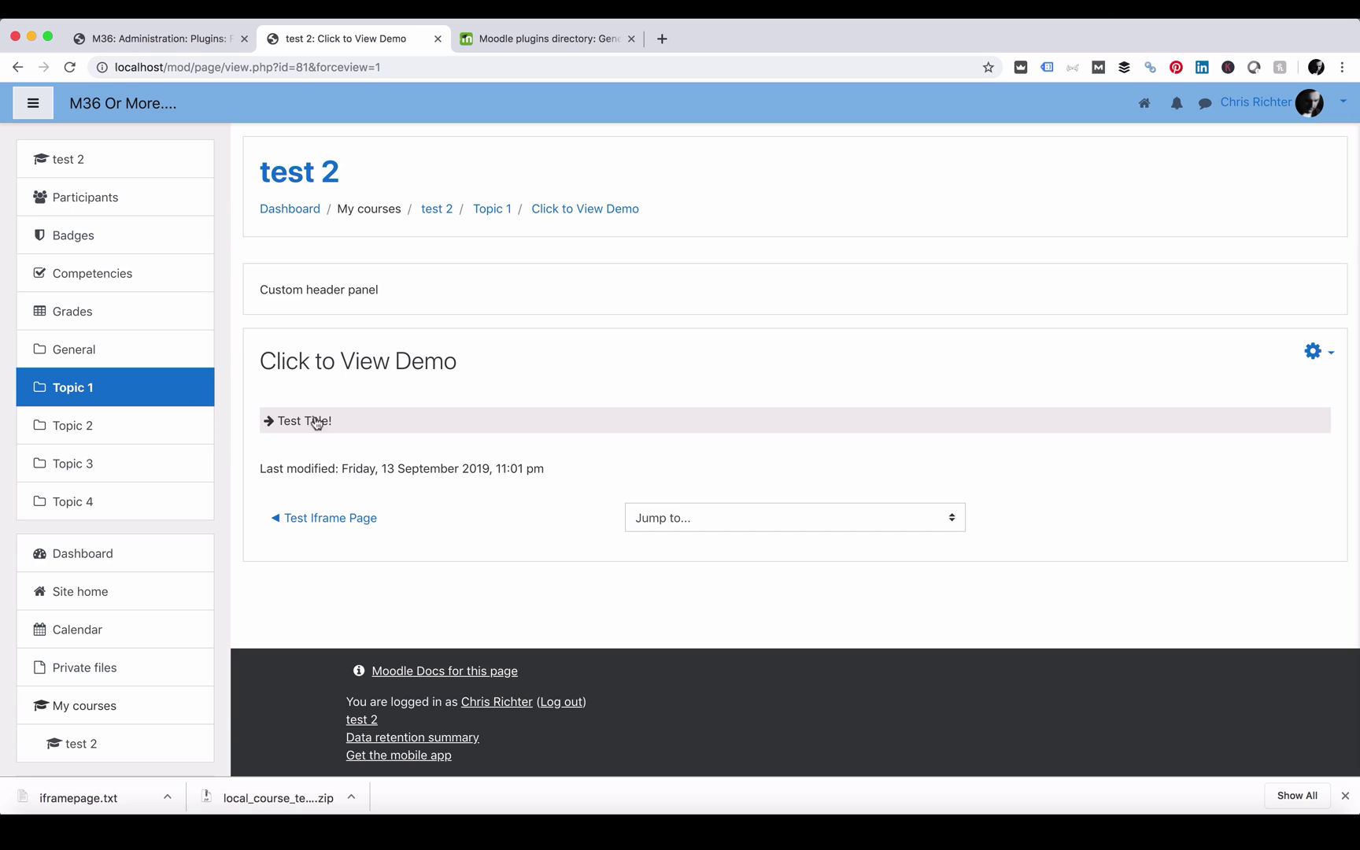
Review the Generico Filter plugin page: release 1.4.10 supports Moodle 2.9 through 3.7.
key(ctrl+Tab)
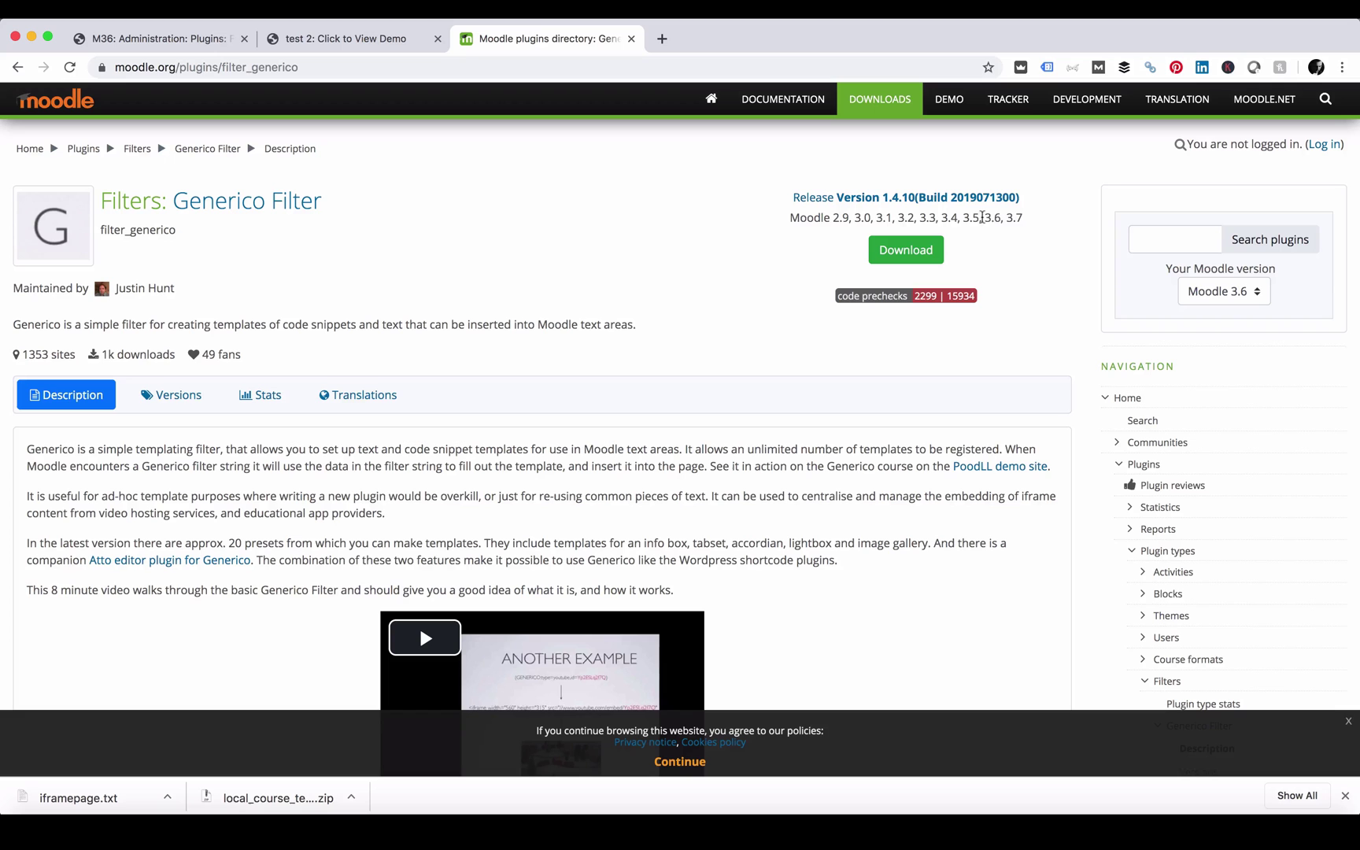
drag(984, 218, 1001, 218)
click(558, 202)
scroll(558, 202, down, 7)
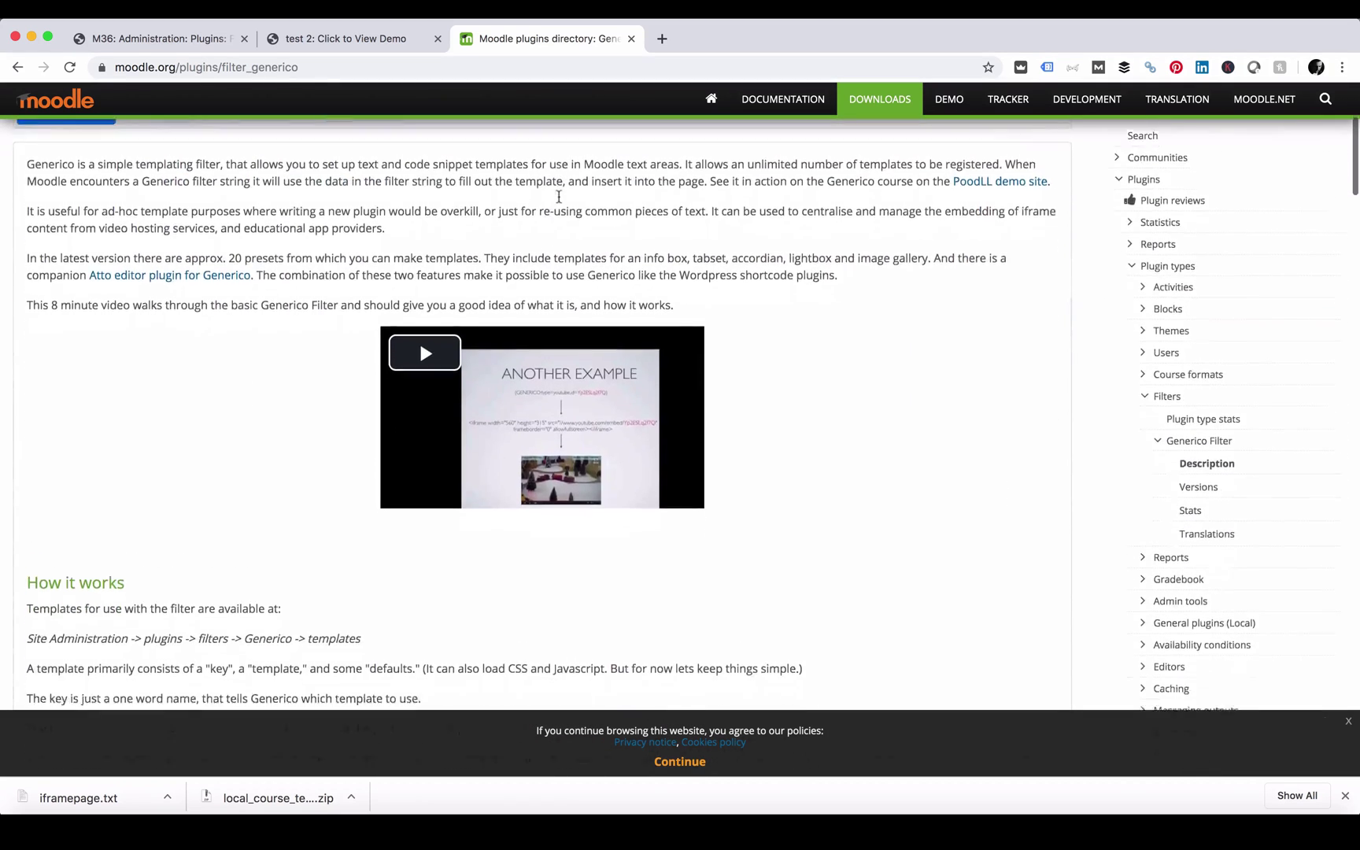
scroll(558, 202, down, 3)
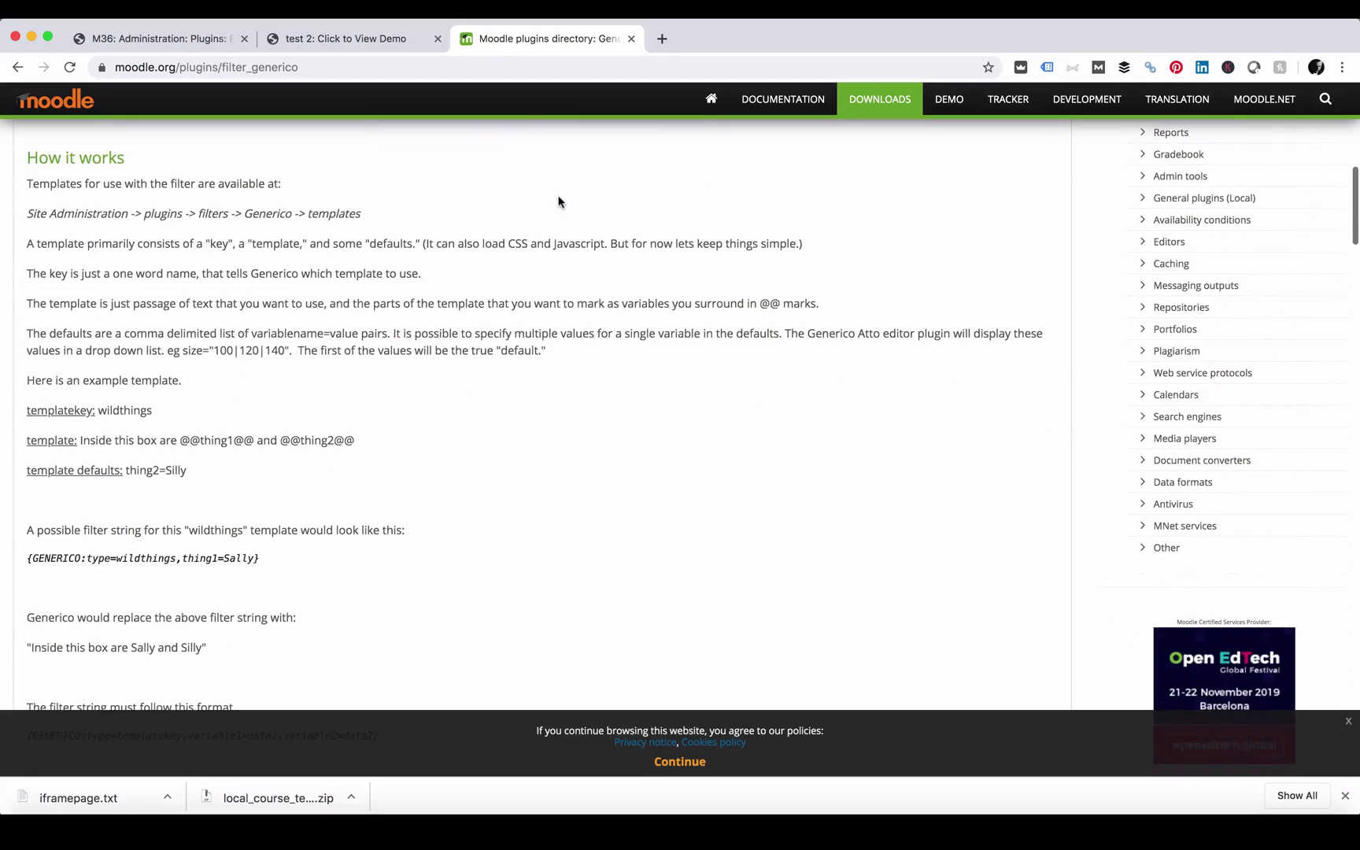
scroll(558, 202, up, 10)
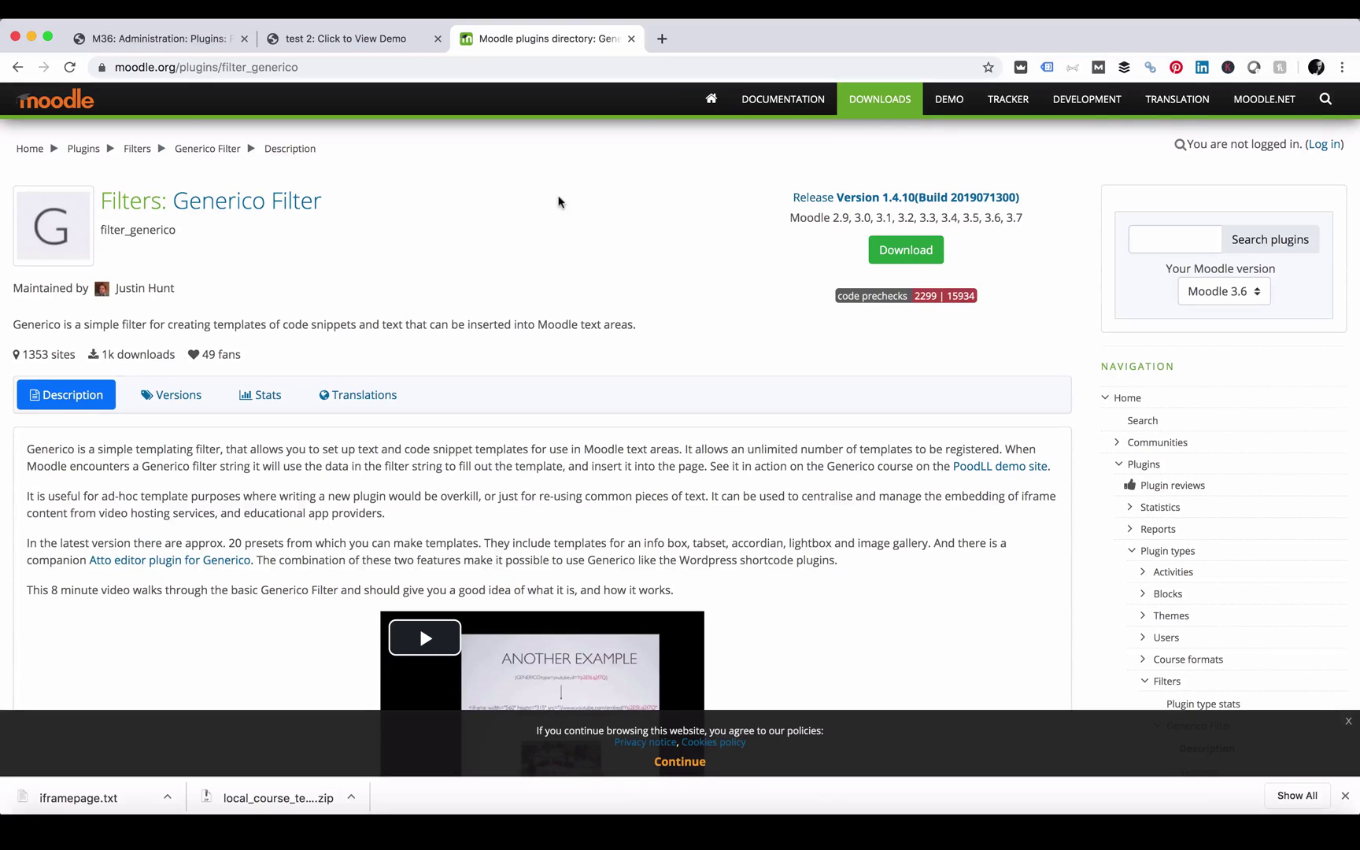
Go through Site administration > Plugins > Filters to the Generico Templates list.
click(212, 49)
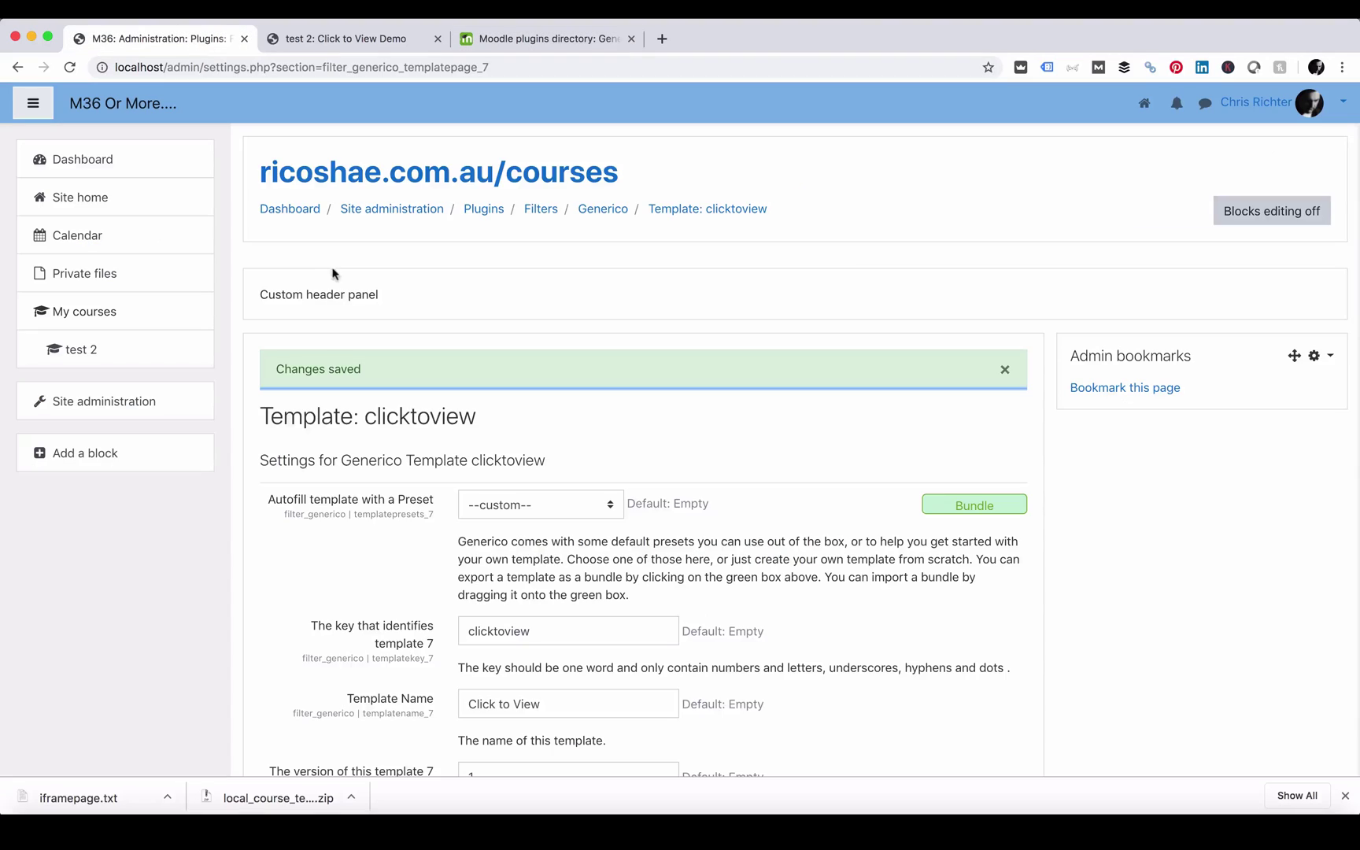
click(105, 409)
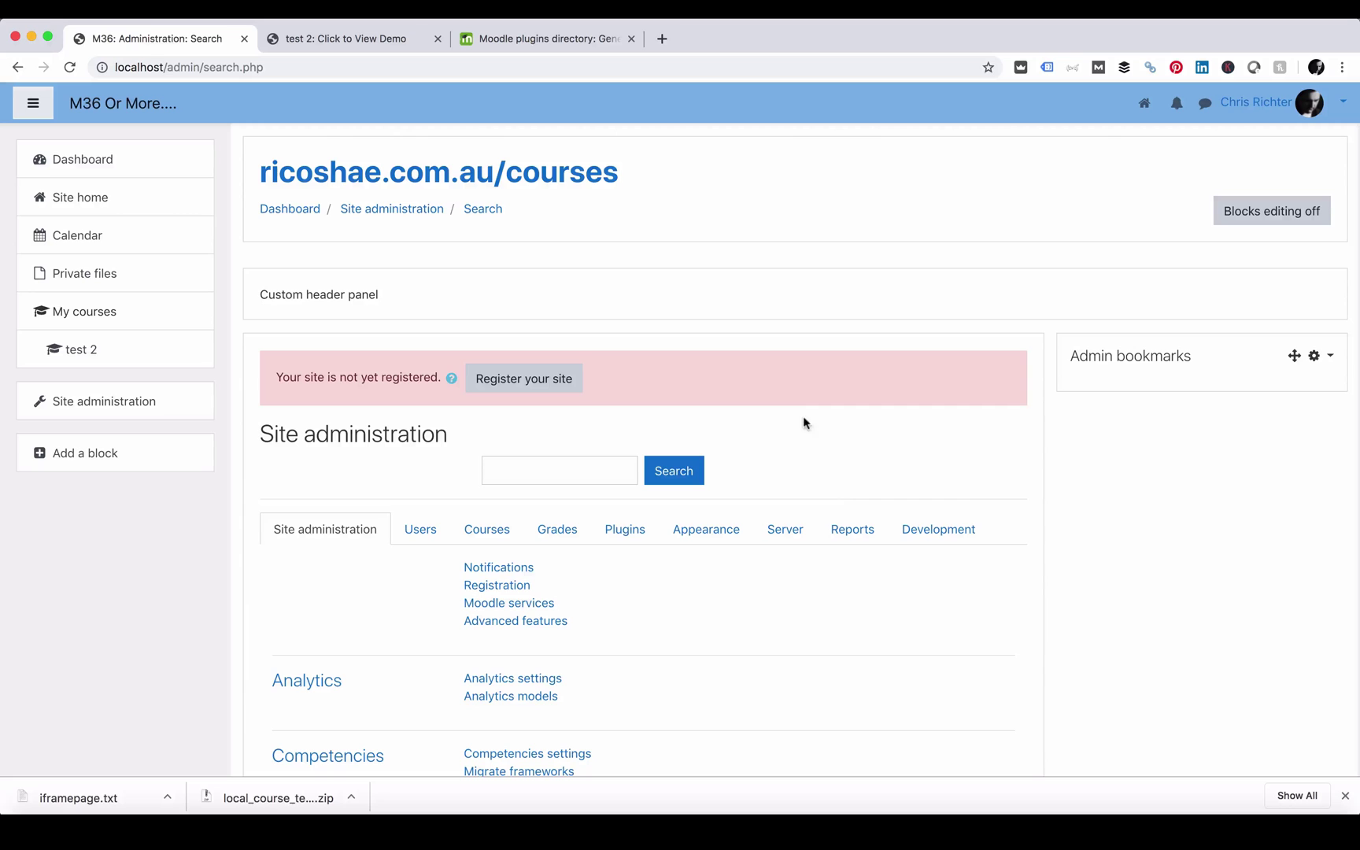
click(625, 537)
scroll(625, 538, down, 20)
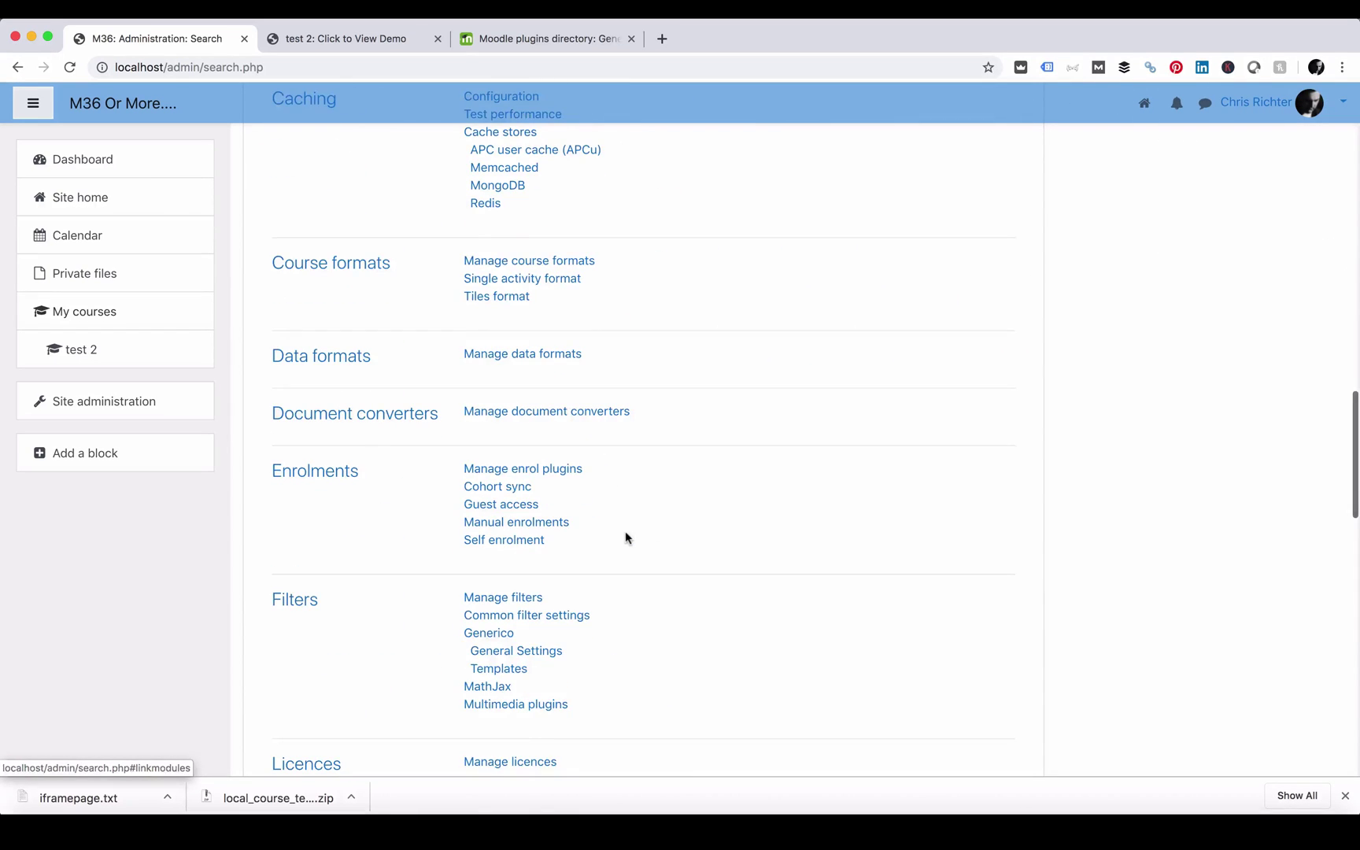
scroll(625, 533, down, 3)
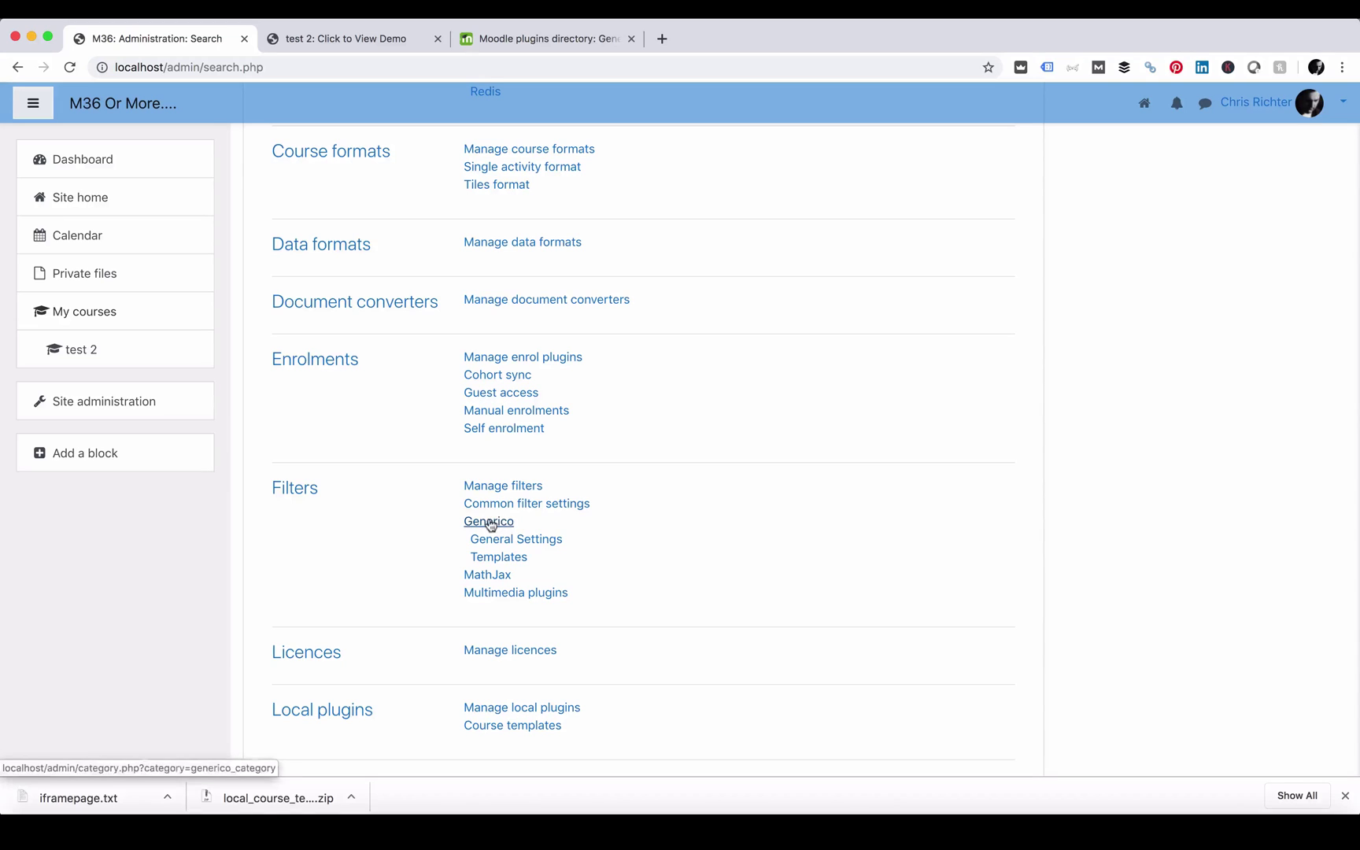
click(499, 561)
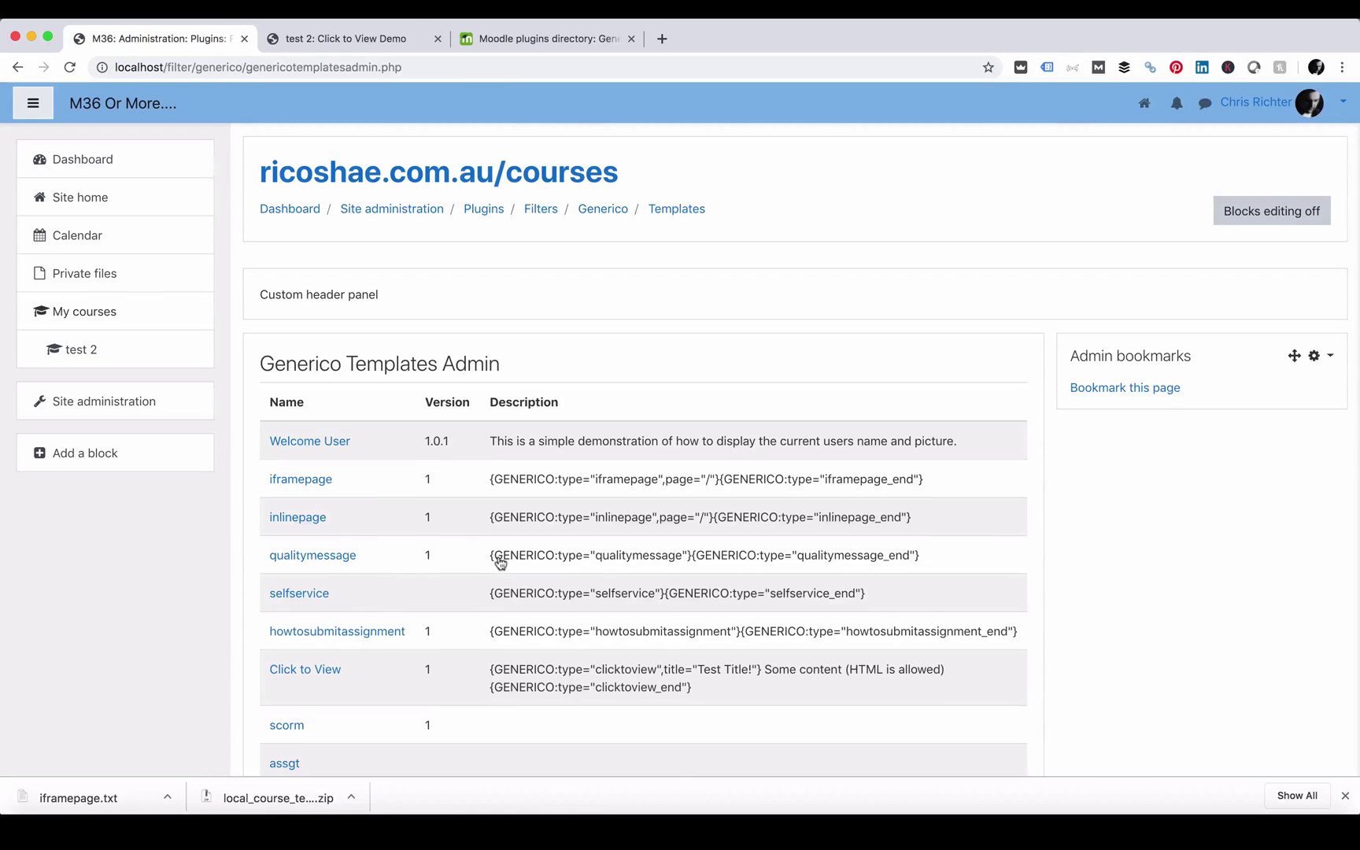
scroll(499, 560, down, 5)
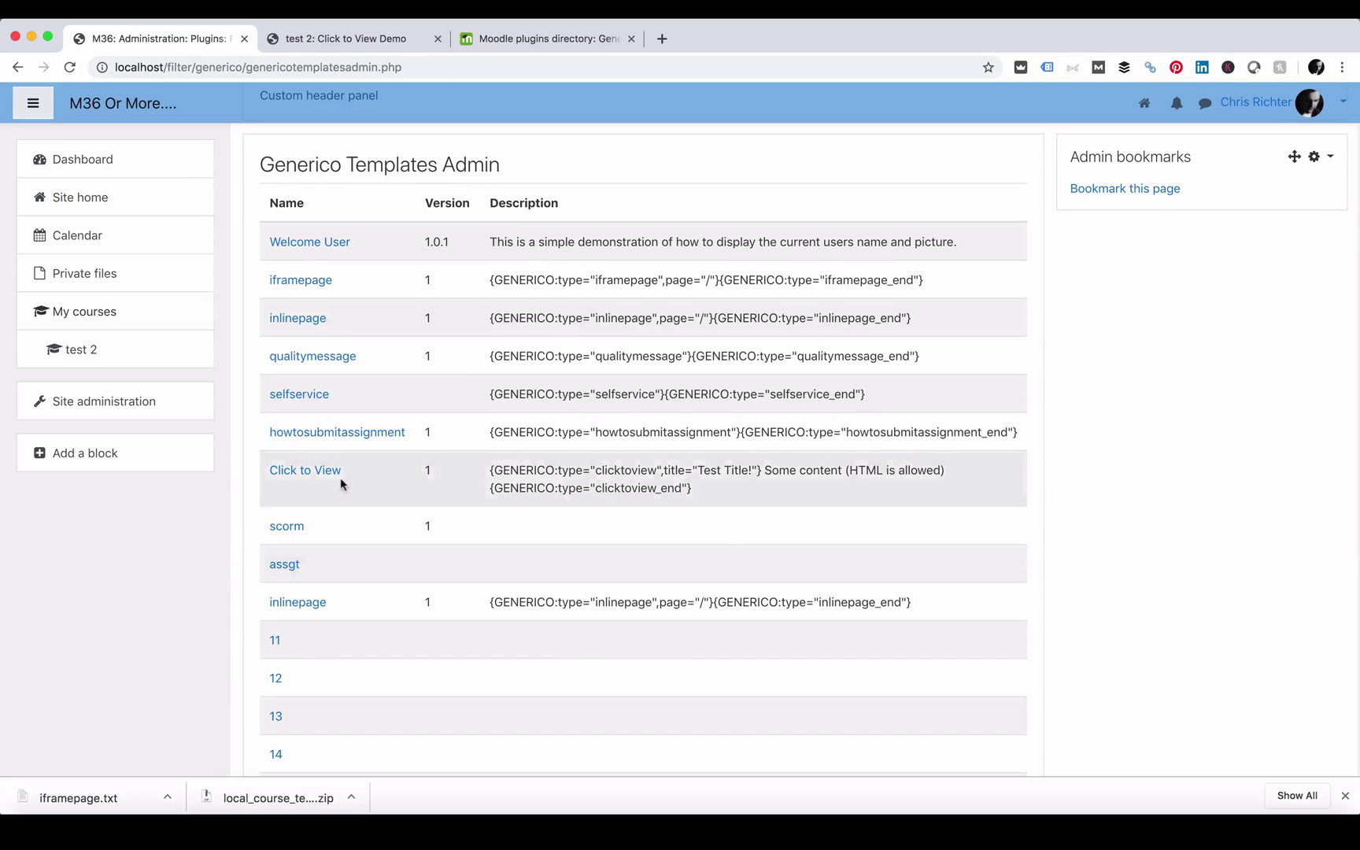
Open the Click to View template (key clicktoview) and select all of its body code.
click(296, 476)
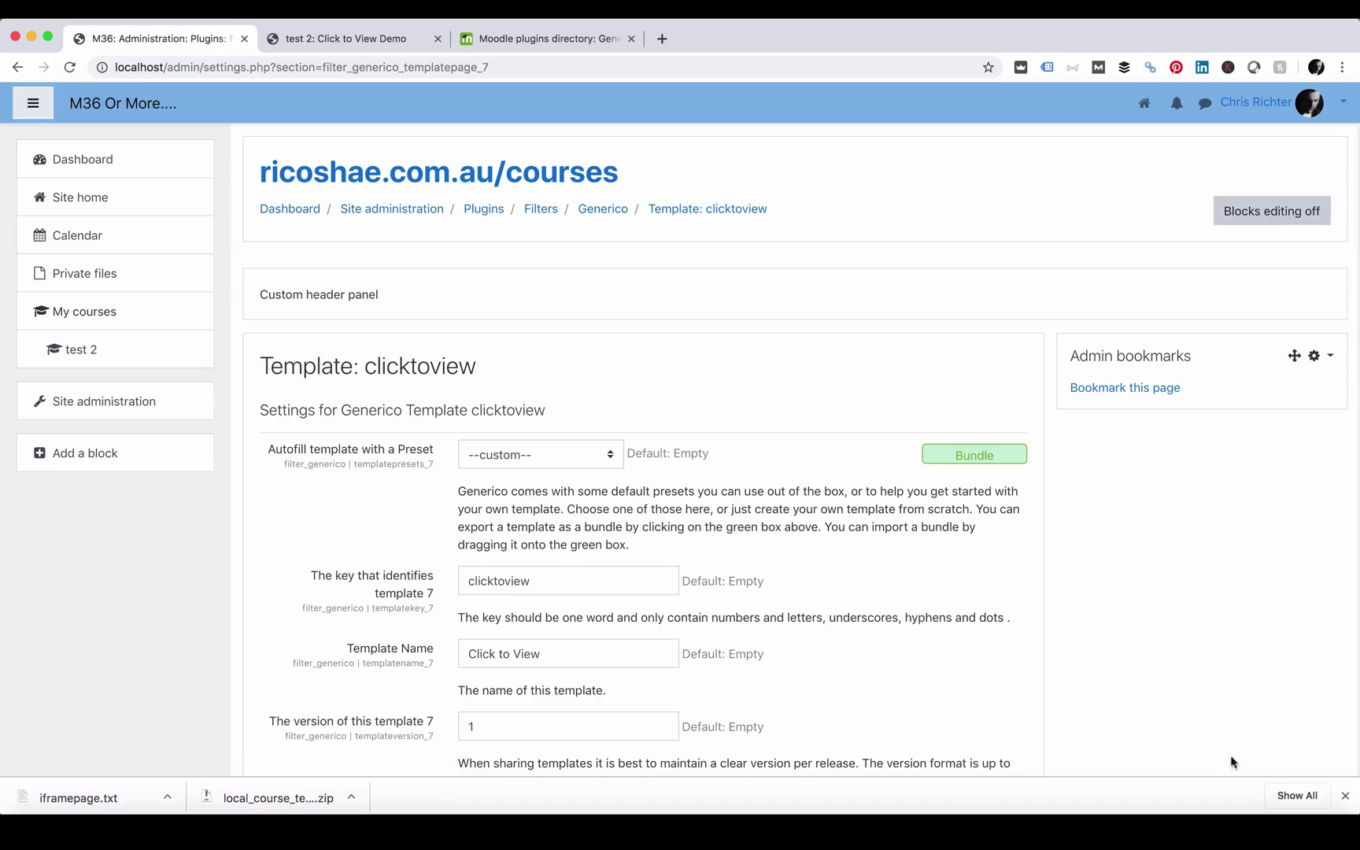
scroll(351, 472, down, 5)
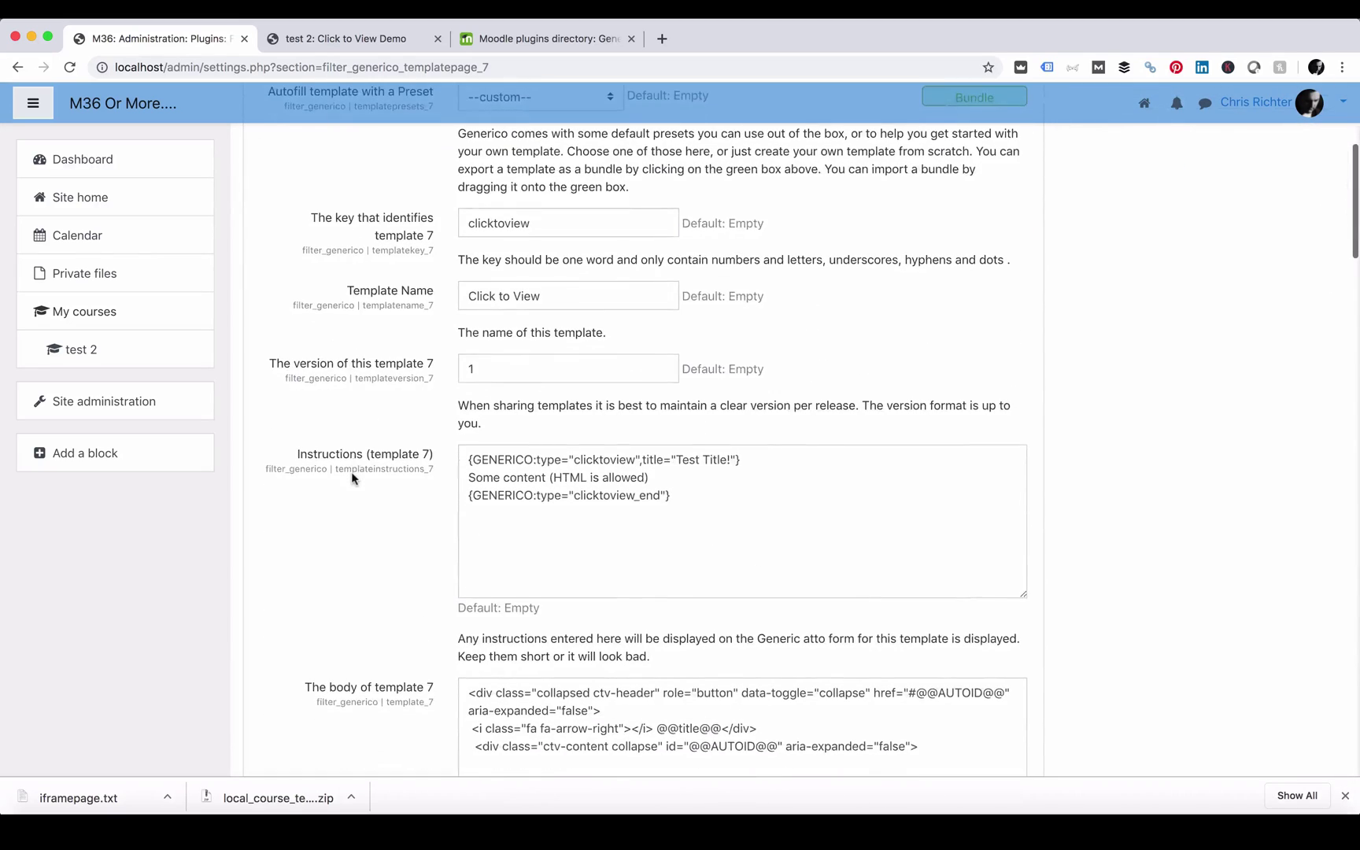
scroll(351, 471, up, 1)
scroll(351, 472, down, 3)
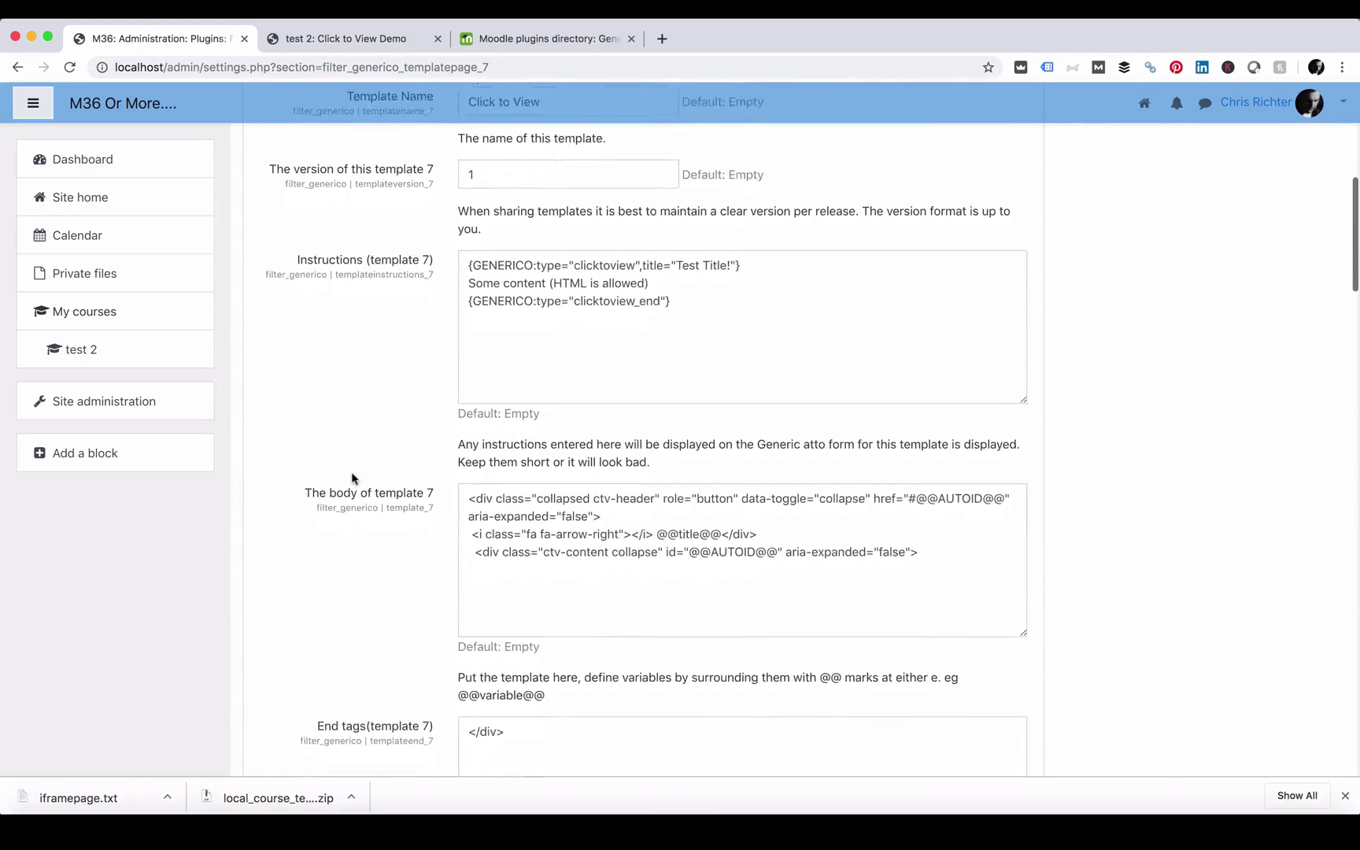
scroll(351, 478, down, 1)
click(907, 470)
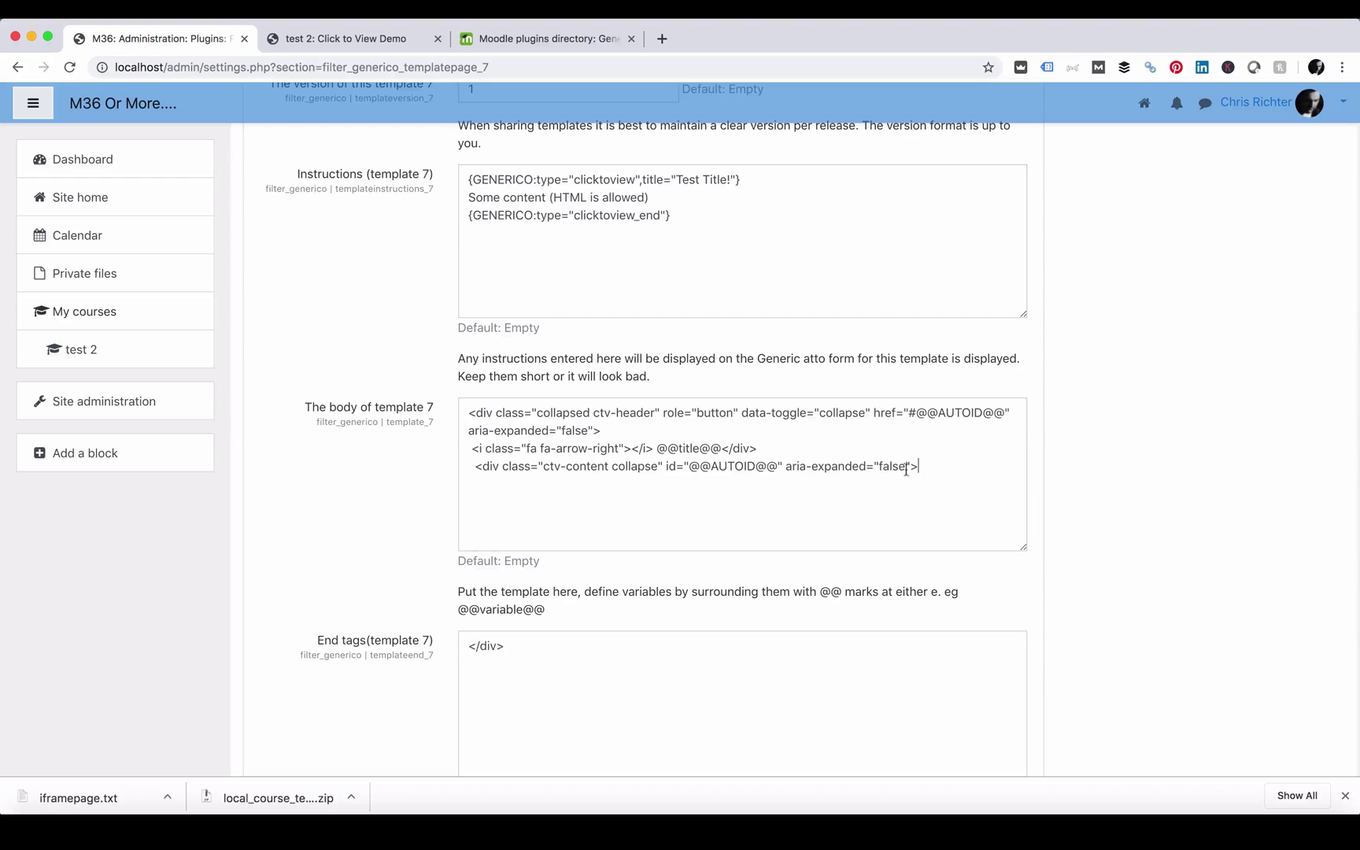
key(super+a)
Scroll through the template's defaults and custom CSS, then highlight its three instruction lines.
scroll(353, 385, down, 6)
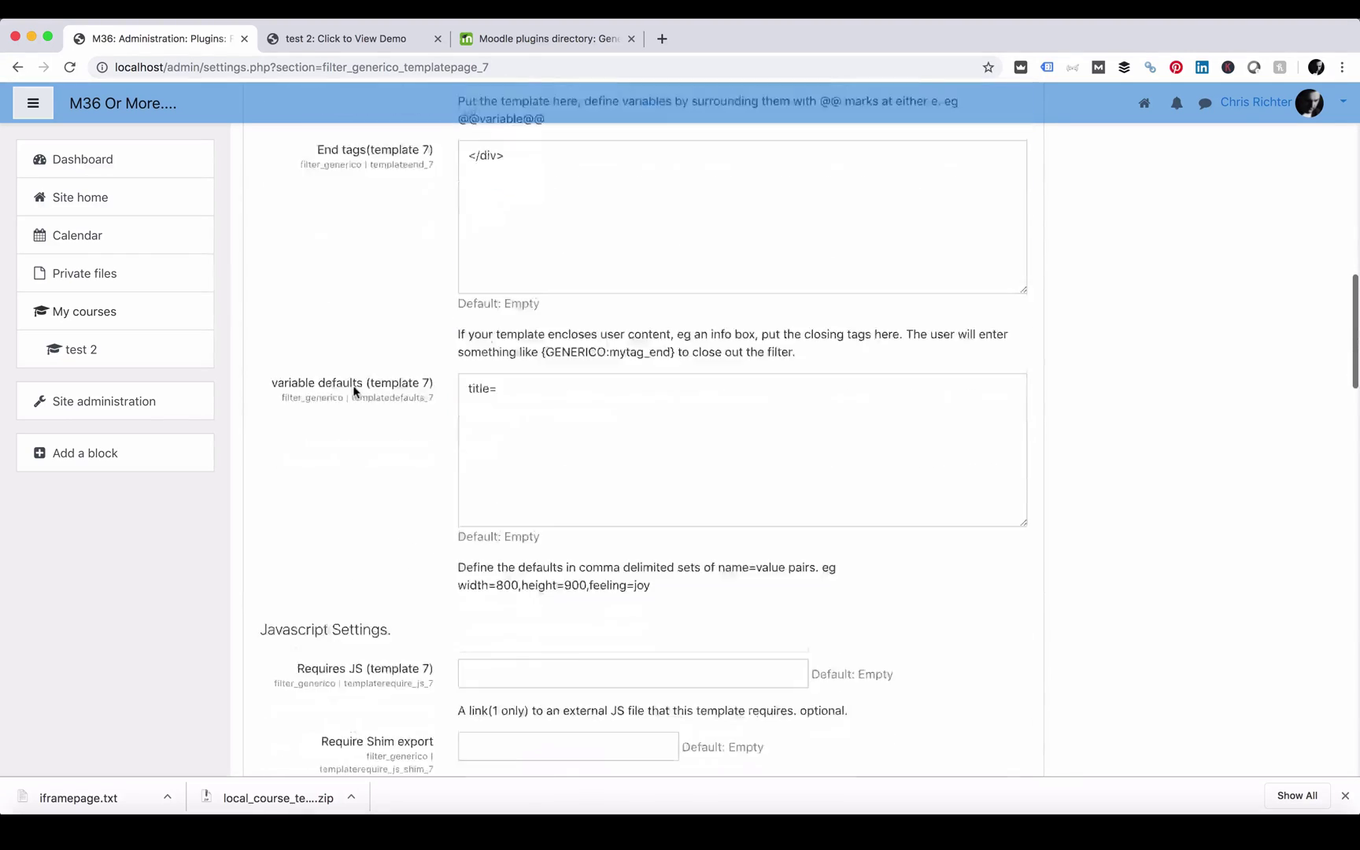
scroll(352, 392, down, 14)
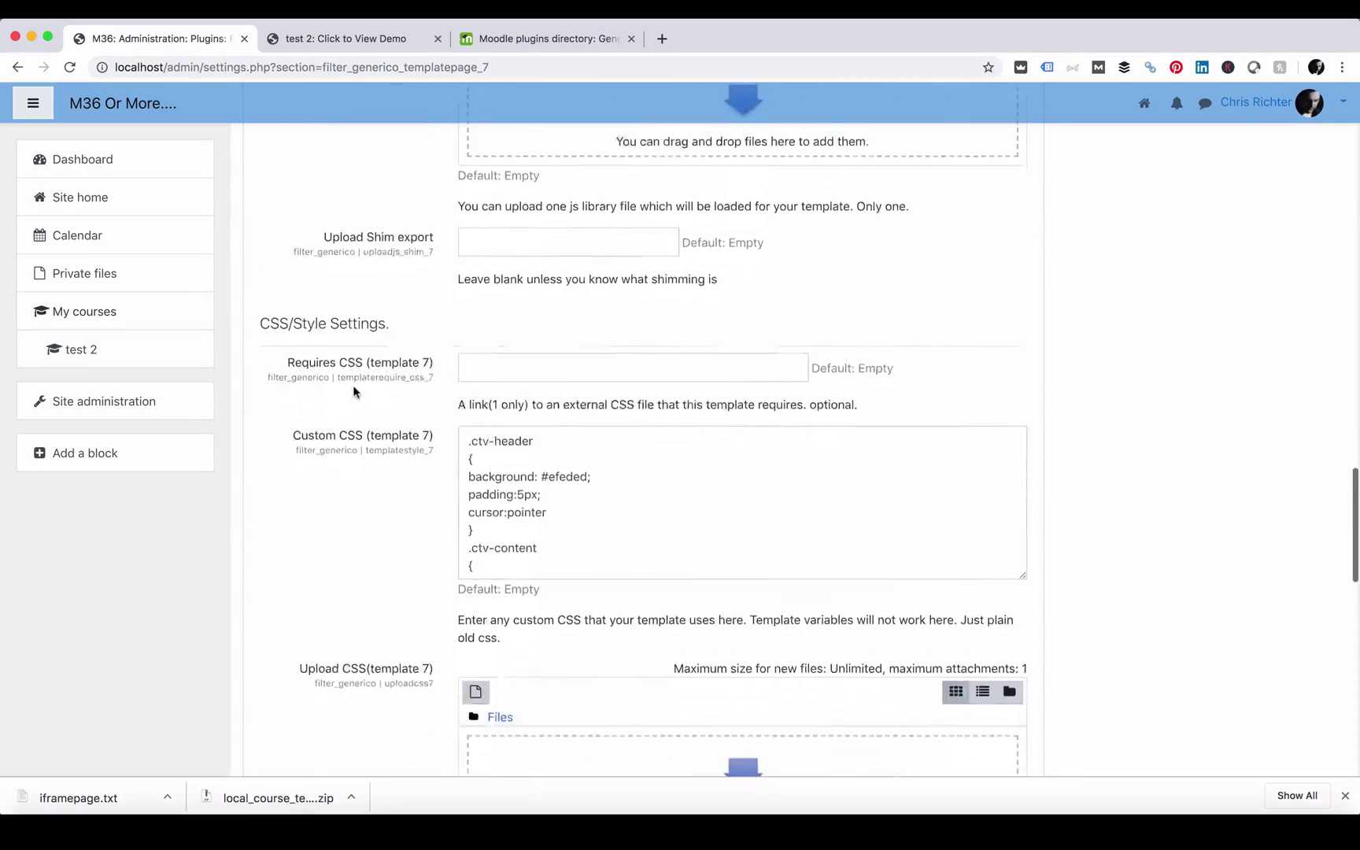
scroll(353, 392, down, 11)
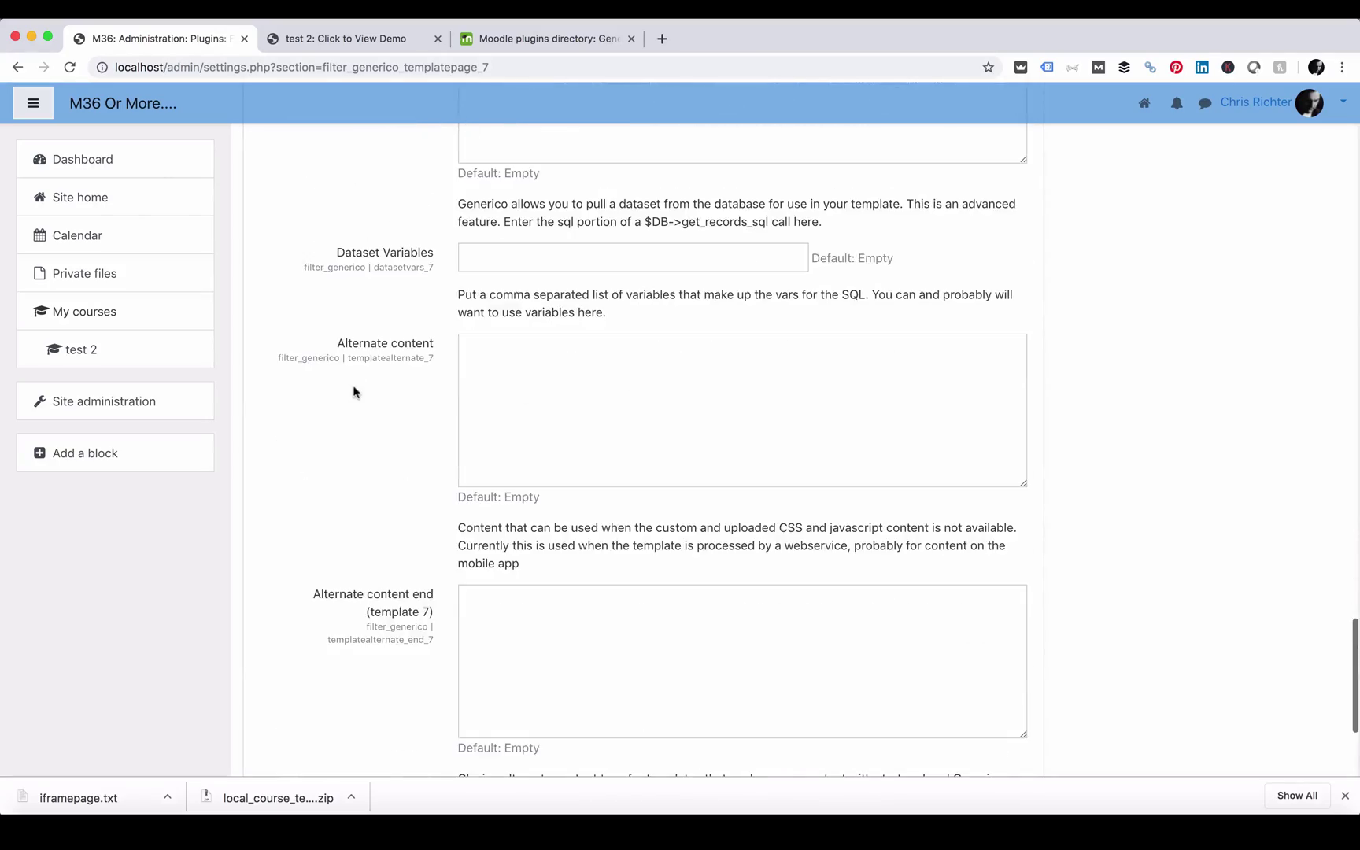
scroll(352, 391, down, 3)
scroll(353, 391, up, 13)
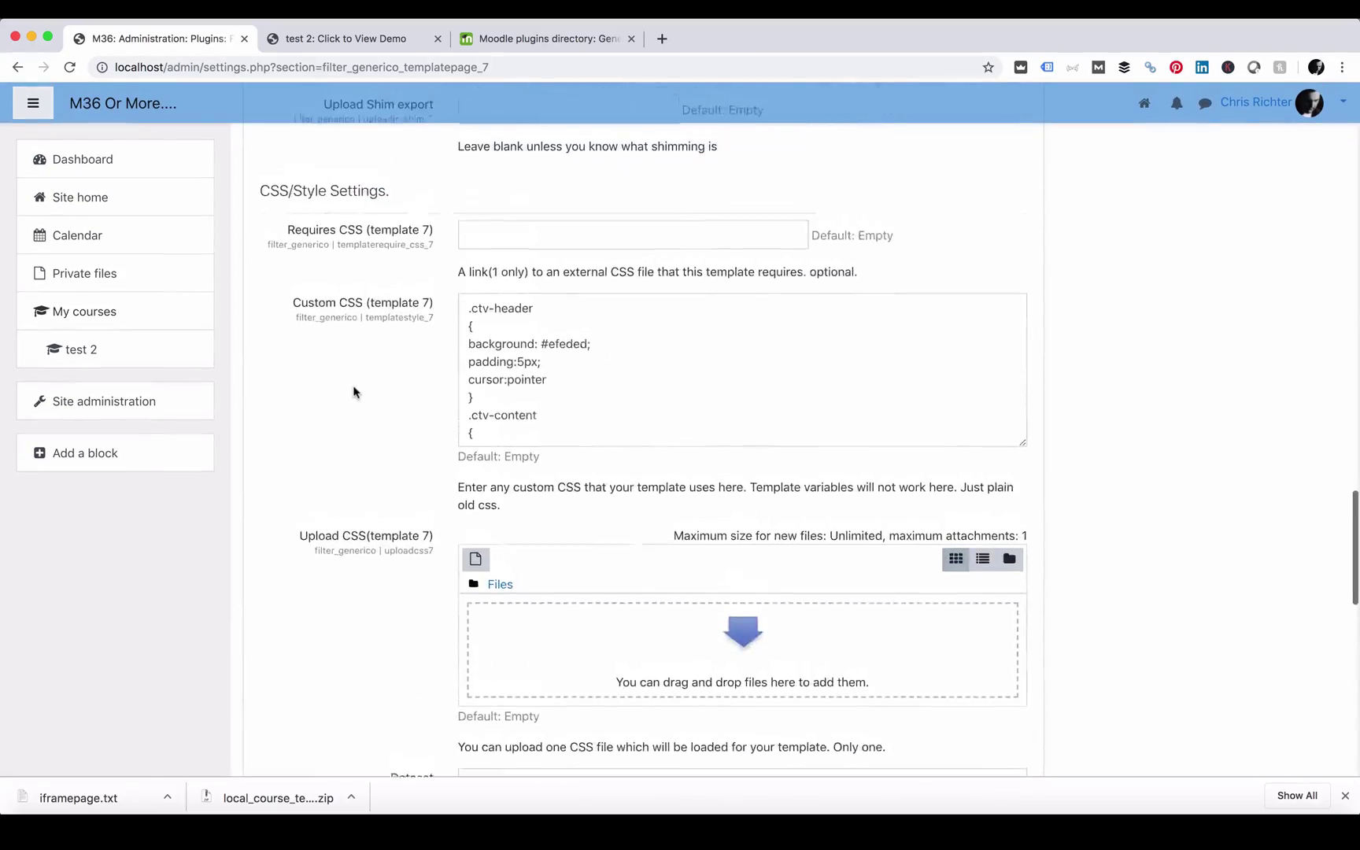
scroll(352, 391, up, 13)
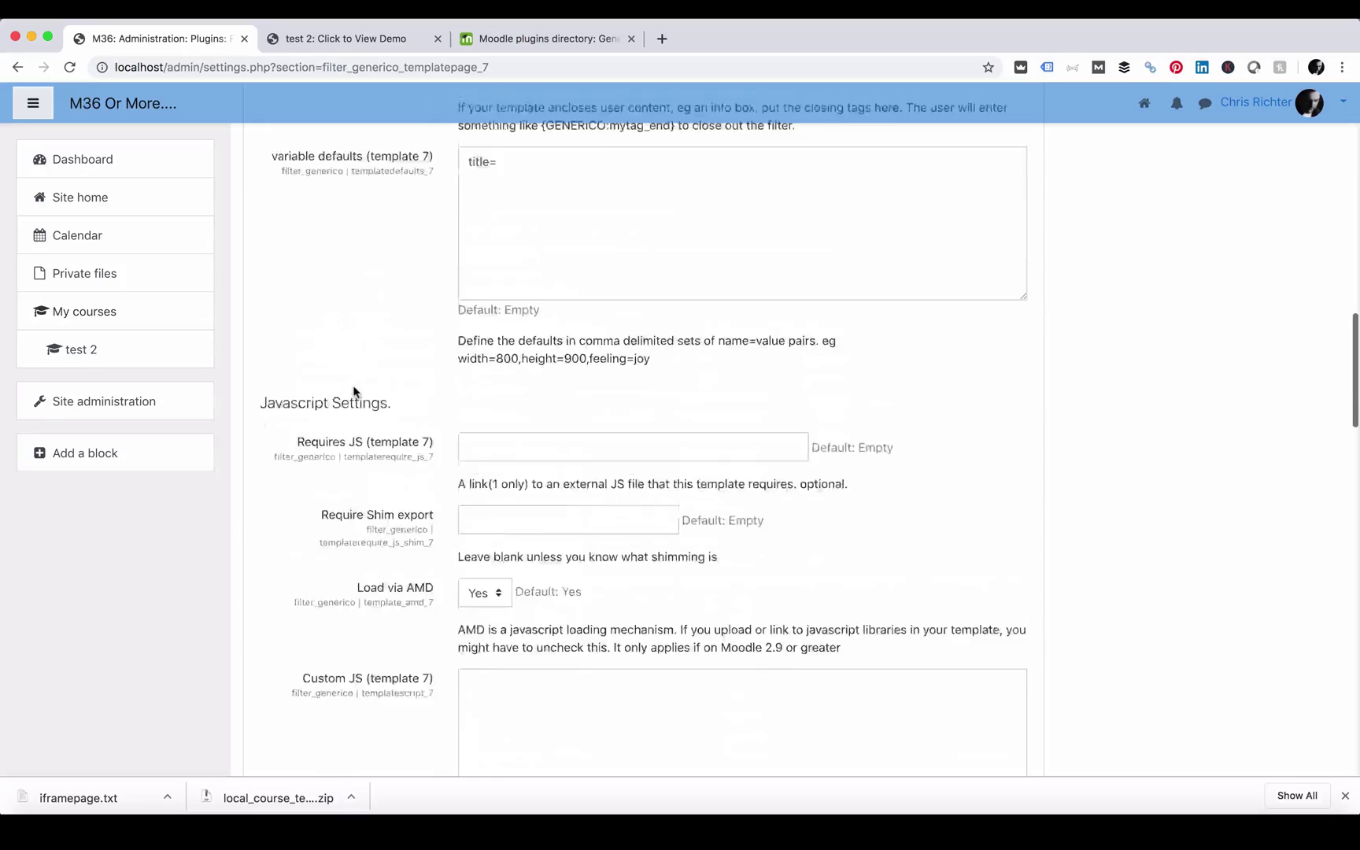
scroll(353, 391, up, 10)
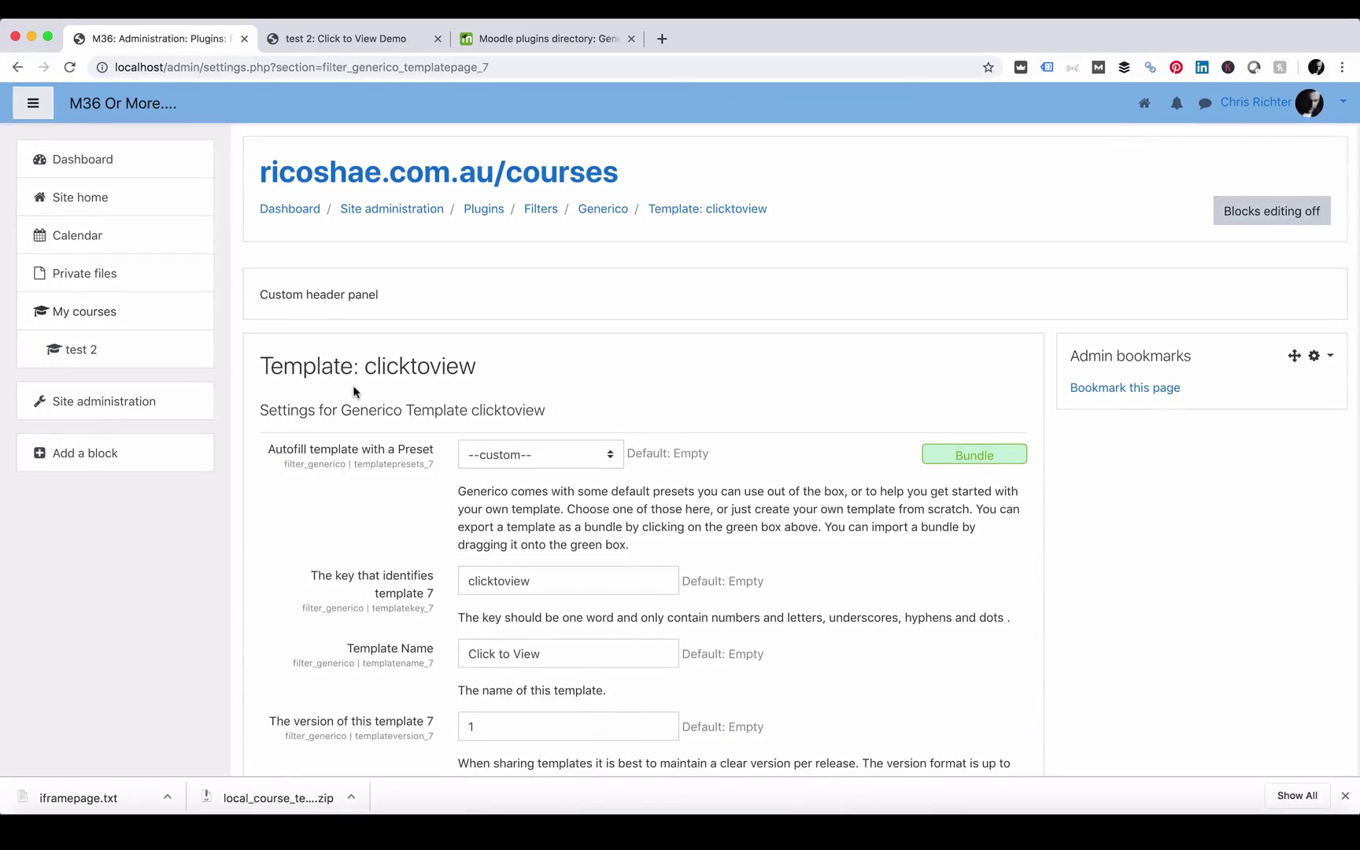
scroll(354, 387, down, 4)
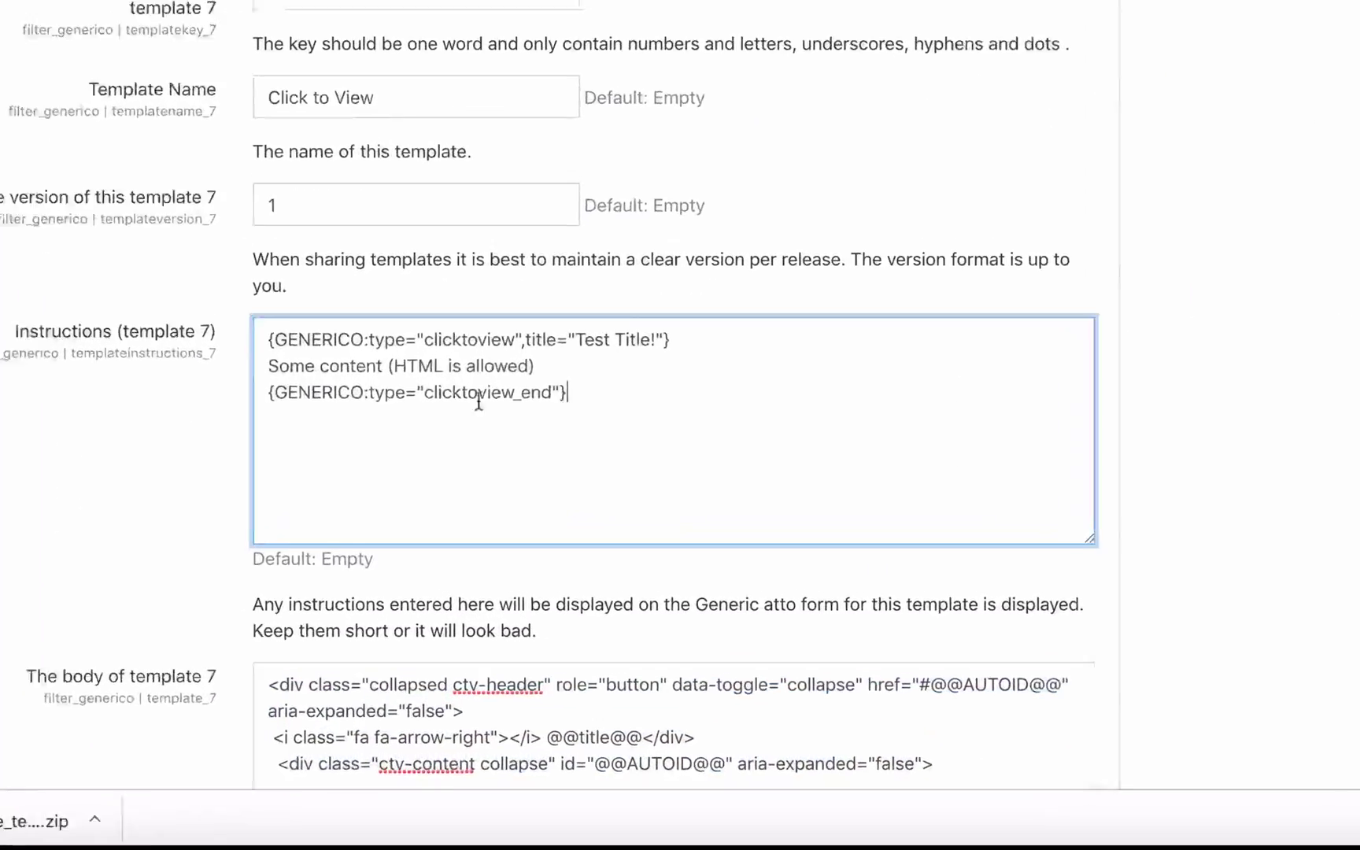
drag(679, 512, 467, 472)
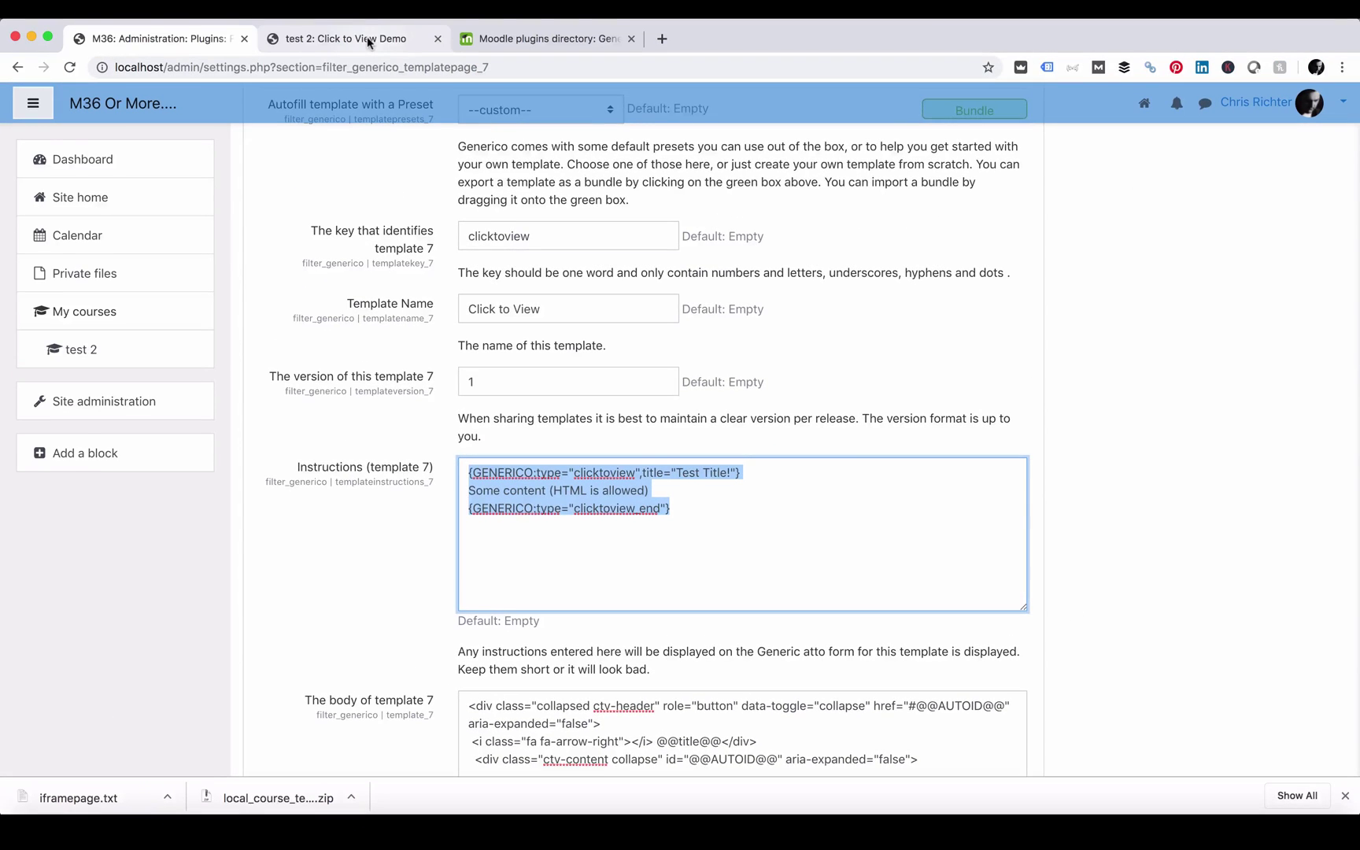
Open the Click to View Demo page's settings to edit its page content.
click(368, 42)
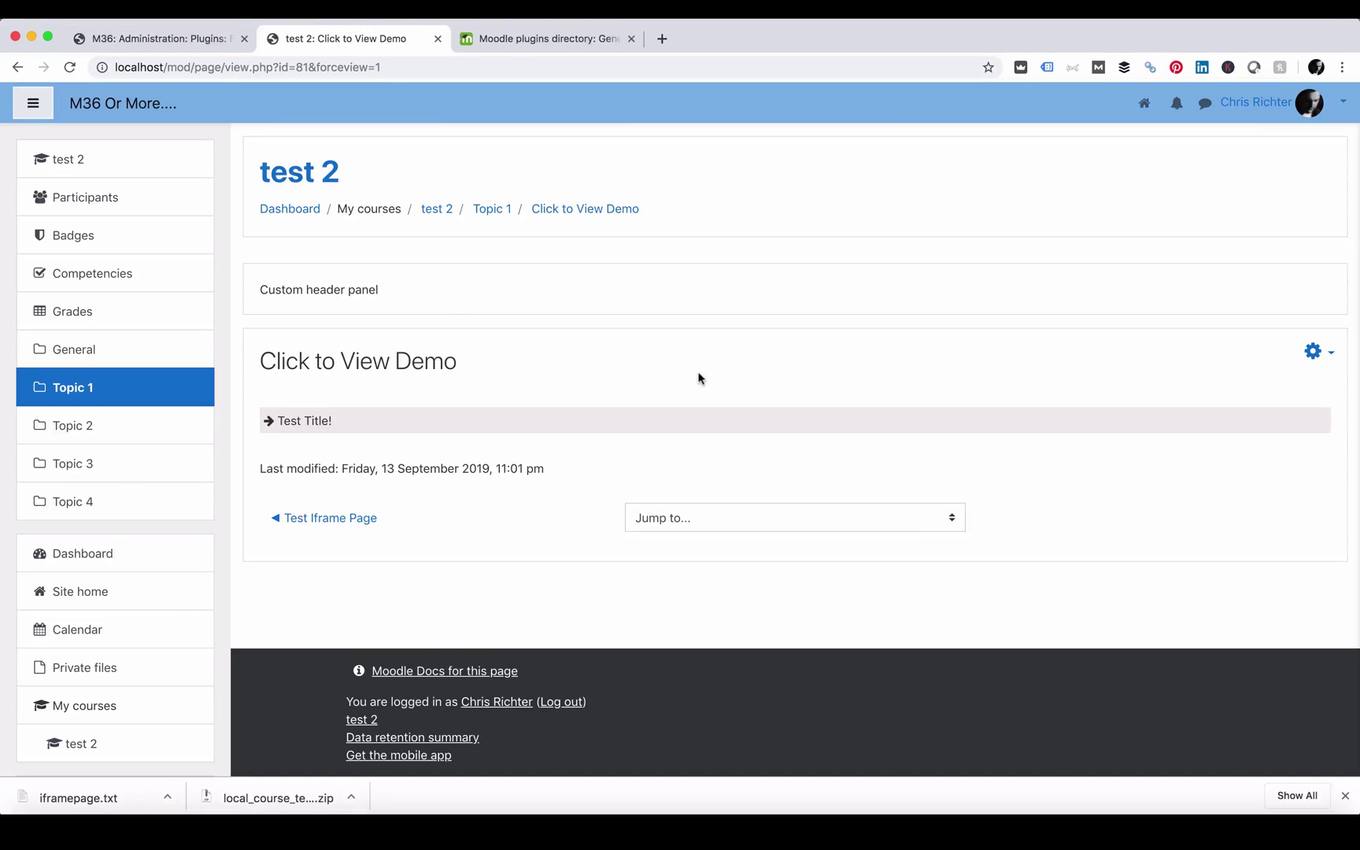
click(1333, 355)
click(1217, 382)
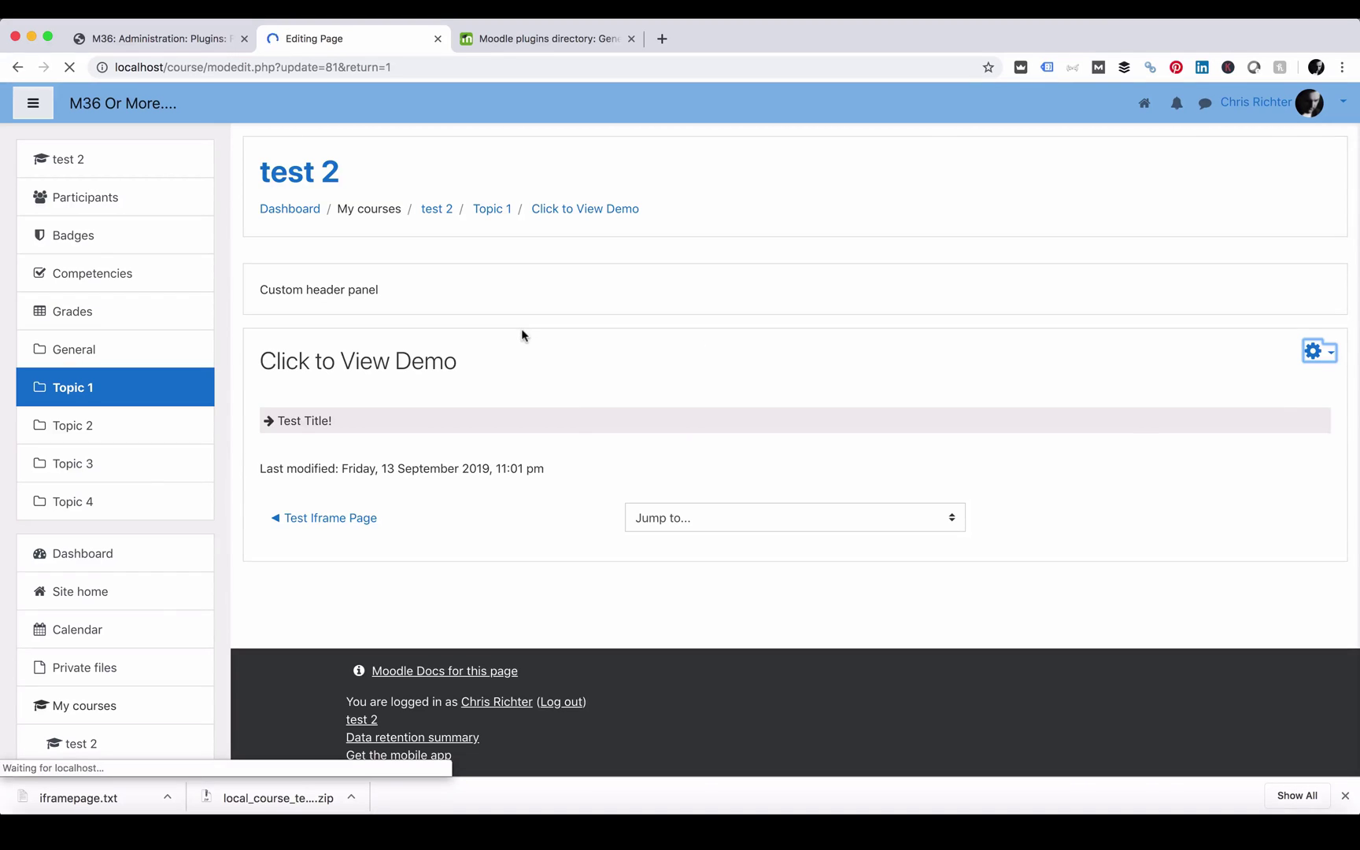
scroll(415, 479, down, 5)
click(790, 531)
key(super+a)
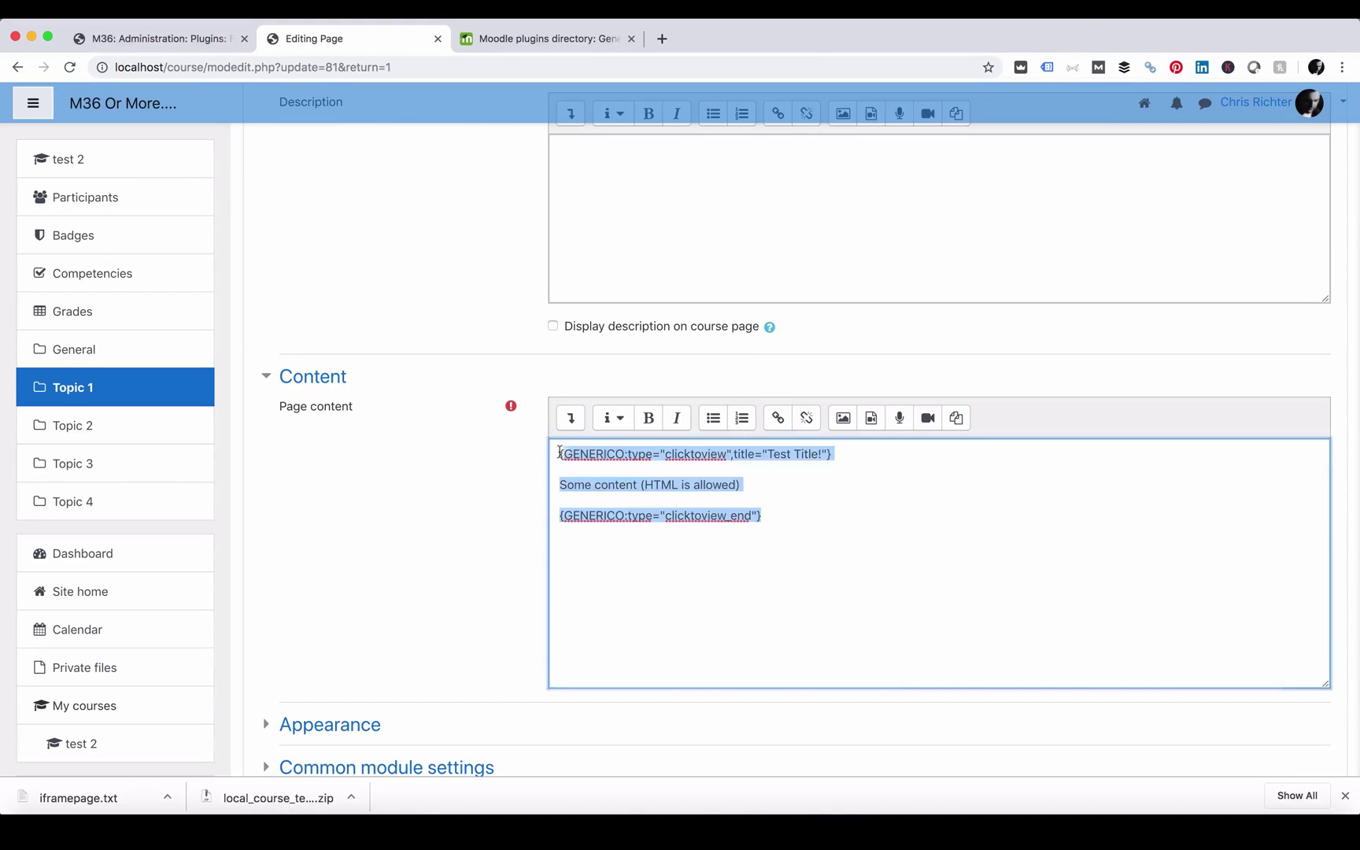
click(696, 506)
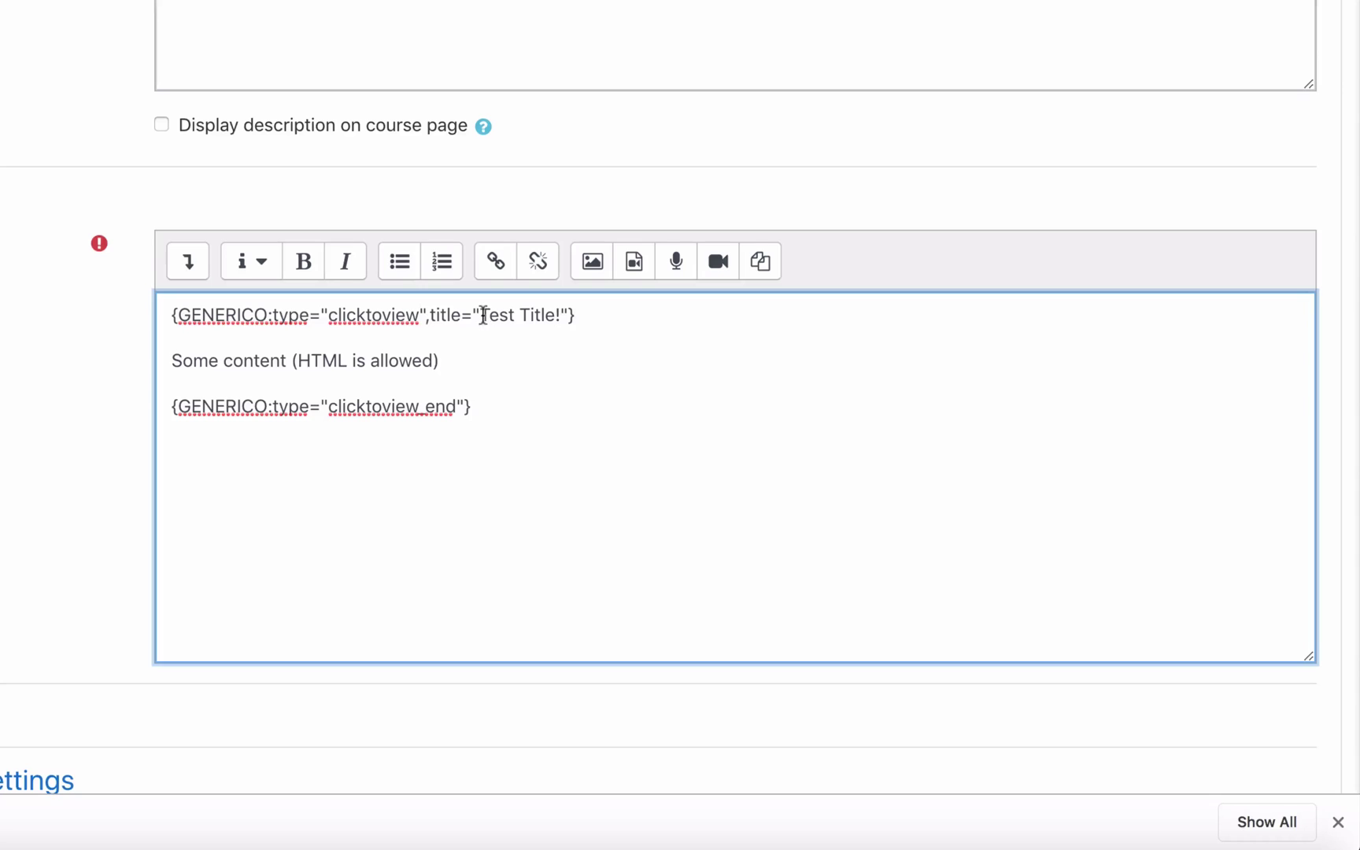
Retitle the block 'Please click to view more information' and replace its content with 'Some text content for our course......'.
drag(483, 316, 561, 313)
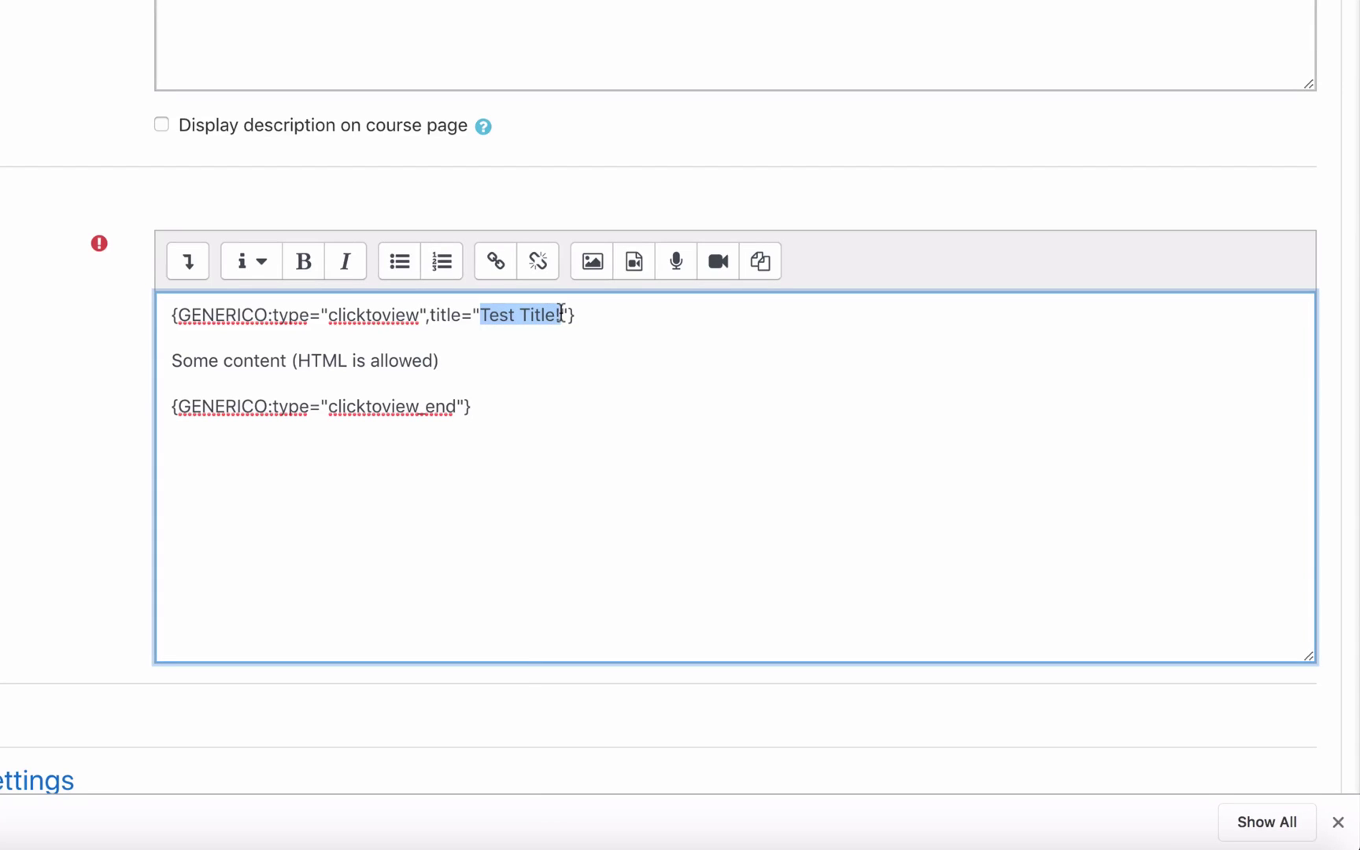
text(Please click)
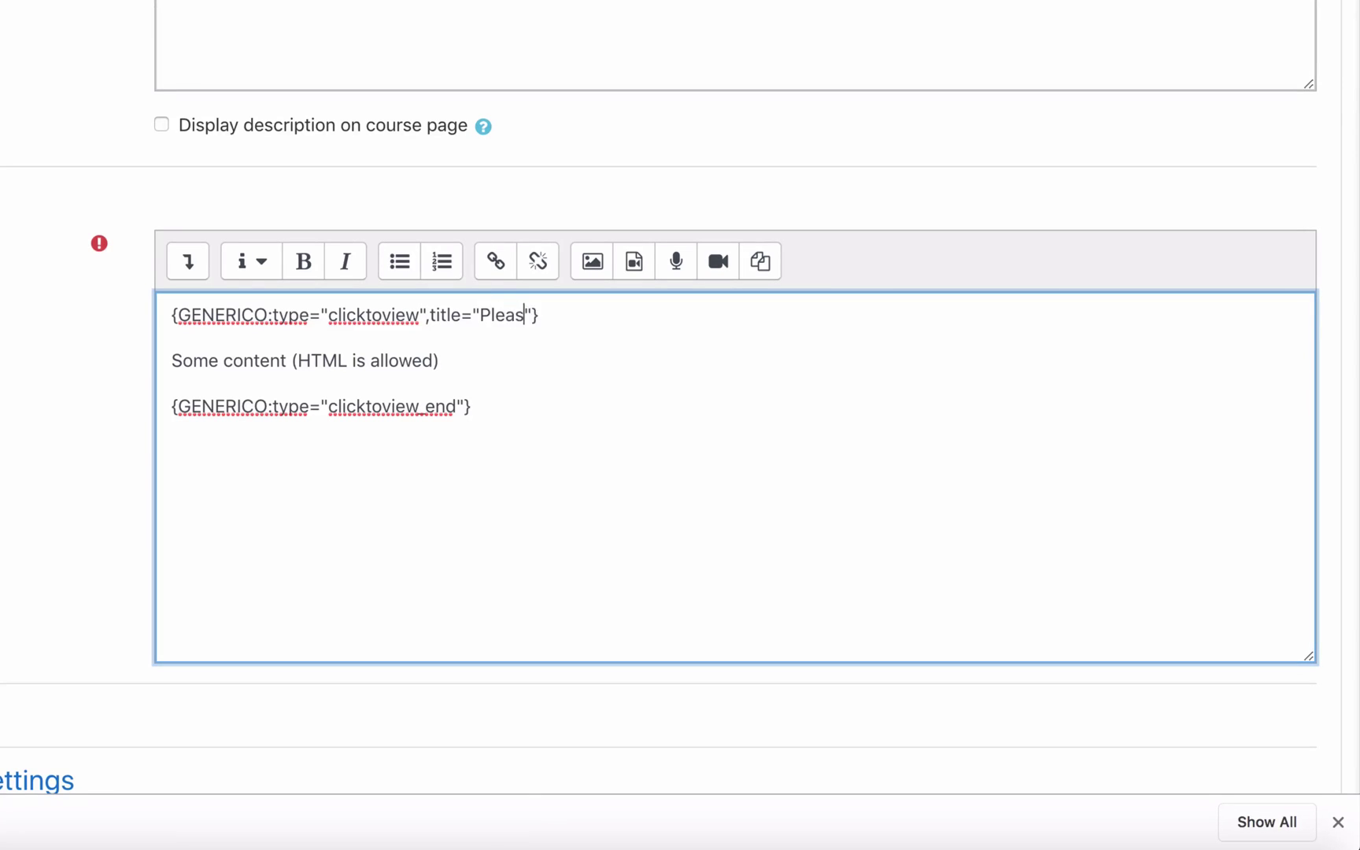
text( to view more )
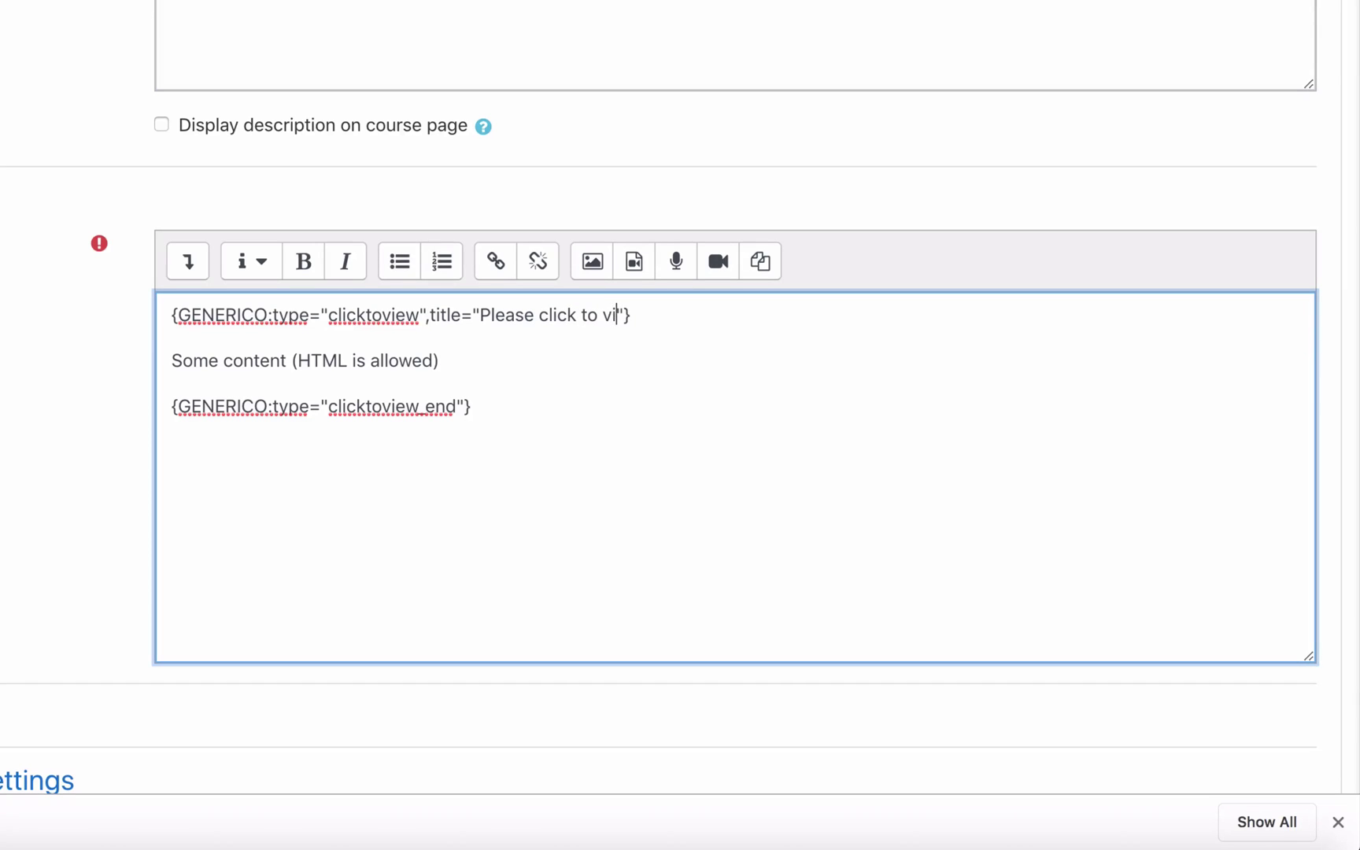
text(information)
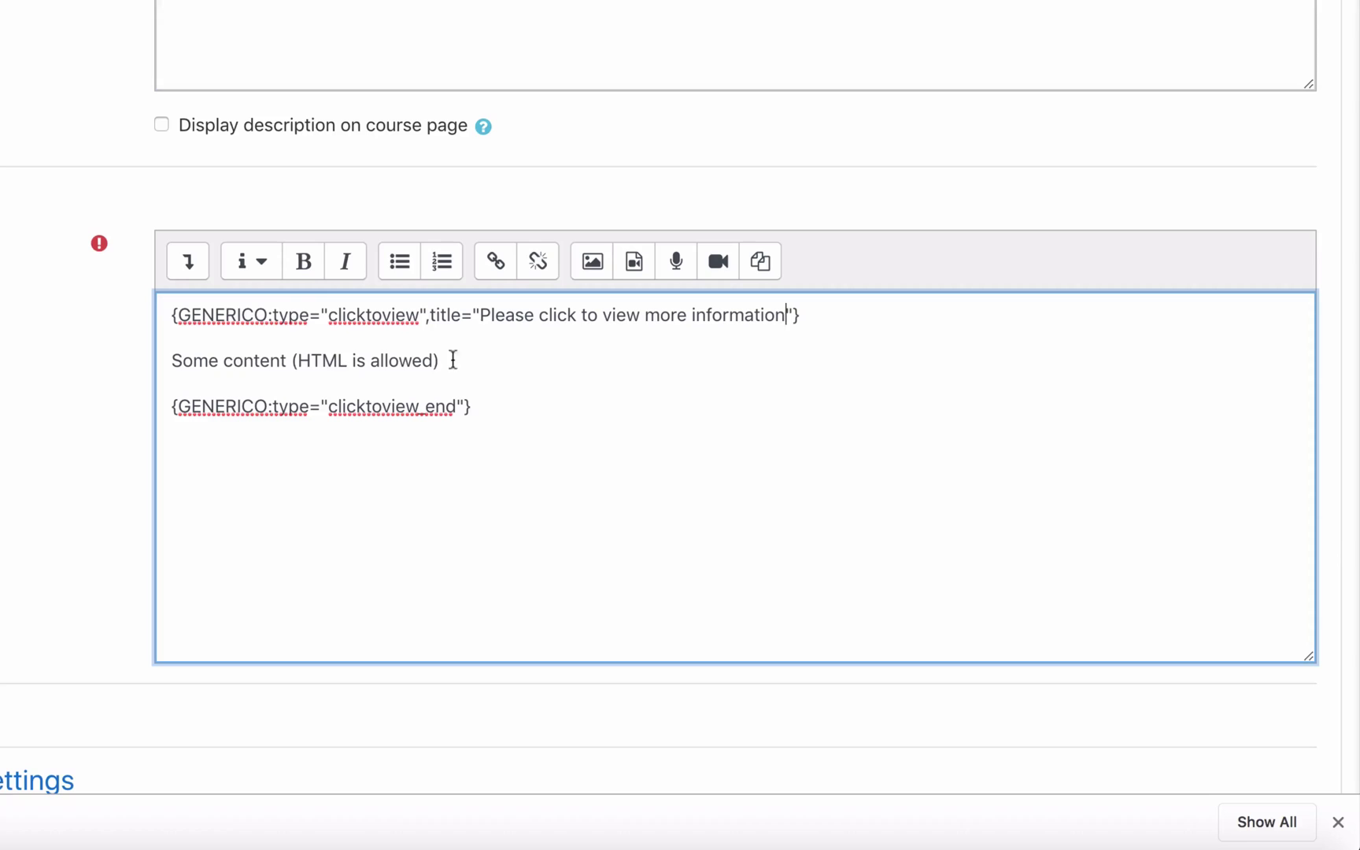
drag(454, 360, 171, 355)
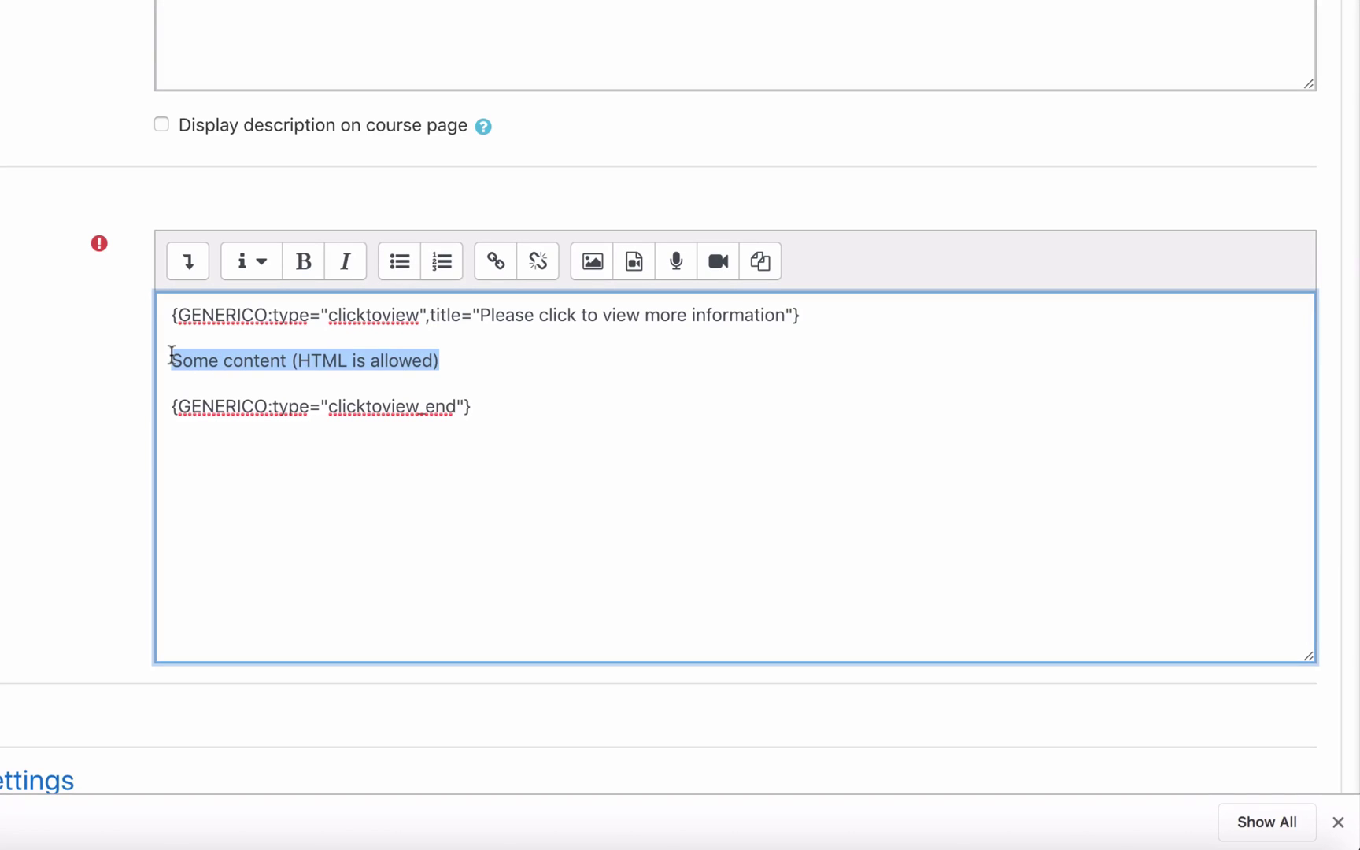
text(Some te)
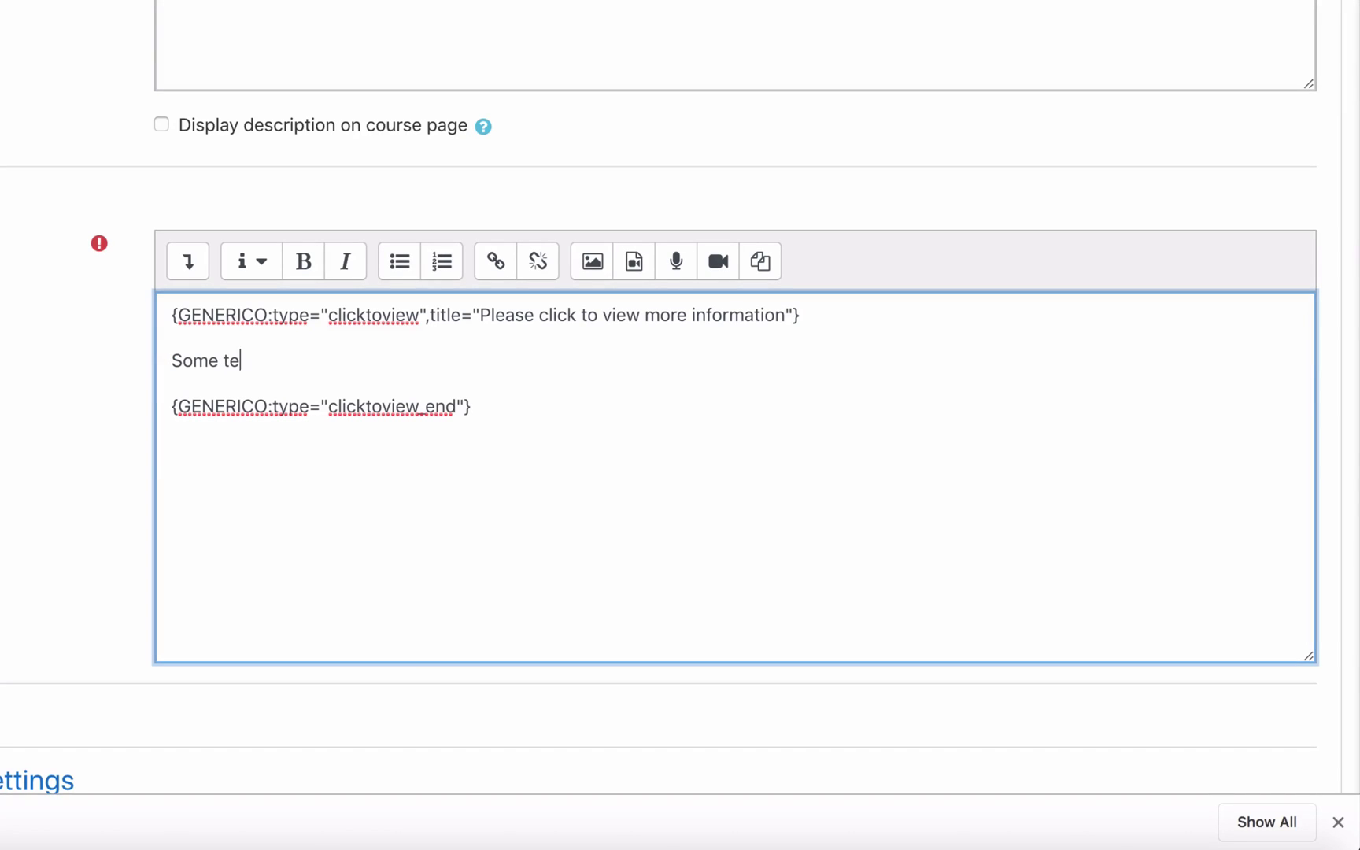
text(xt content for our cour)
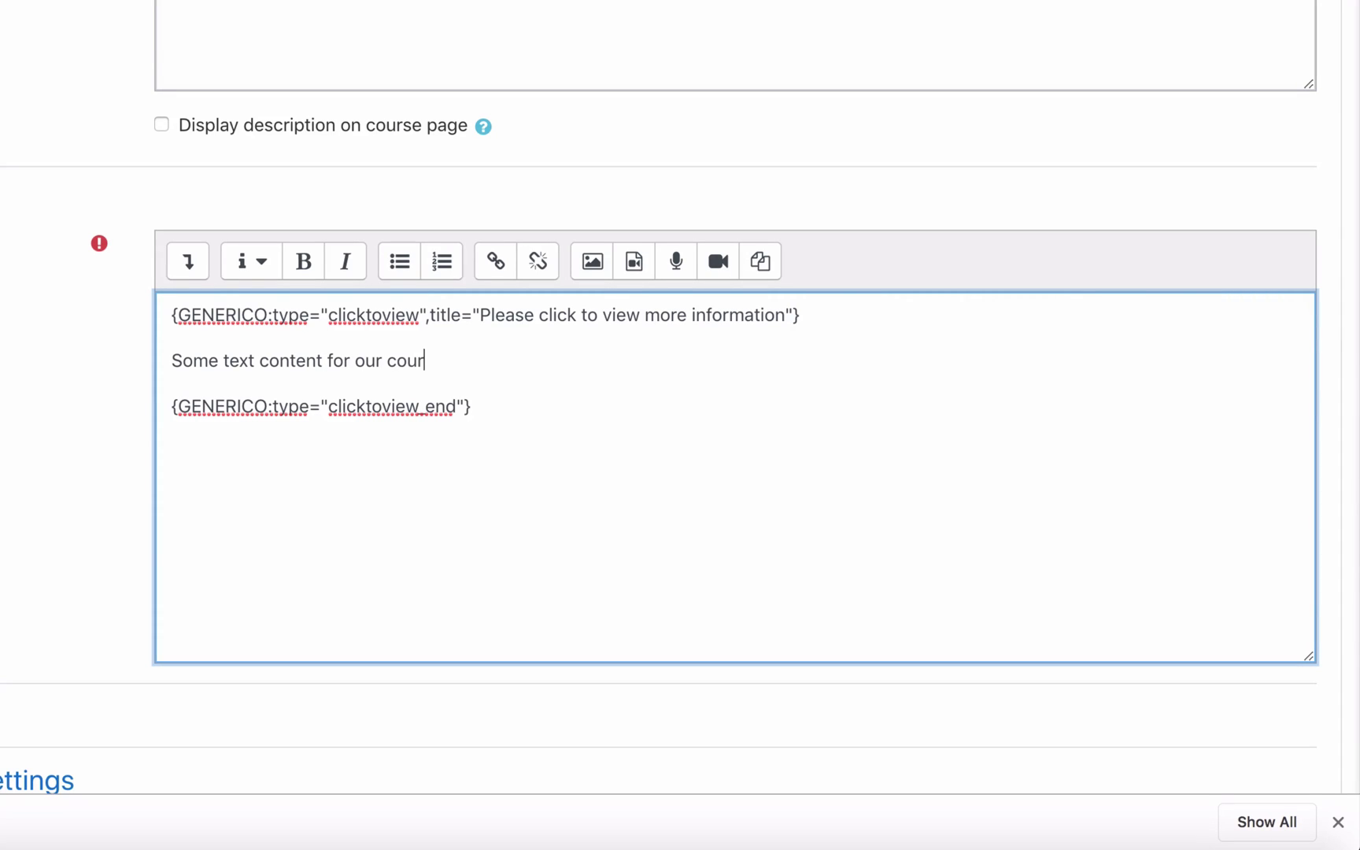
text(se......)
key(Return)
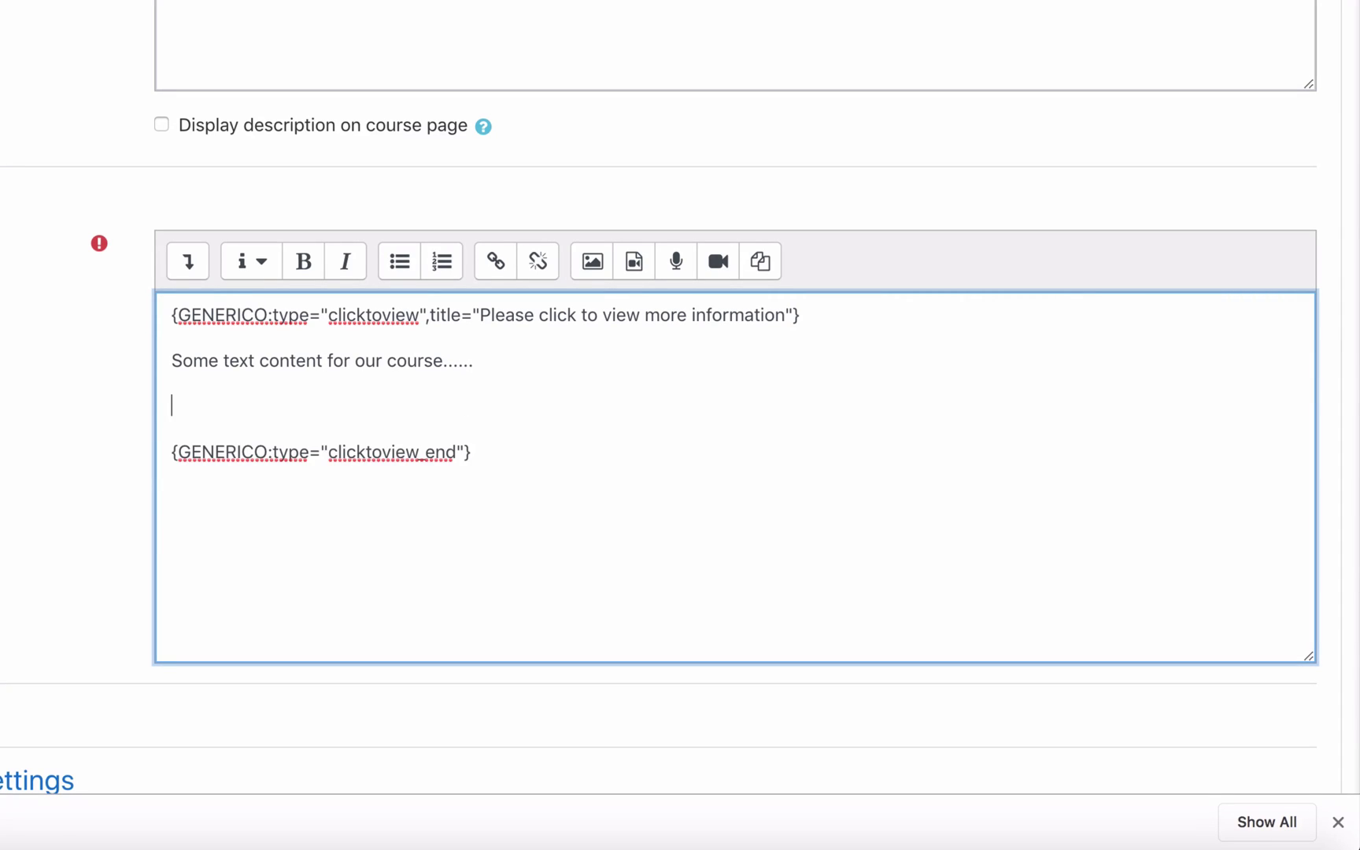
Choose the identity image from Recent files for insertion.
click(592, 262)
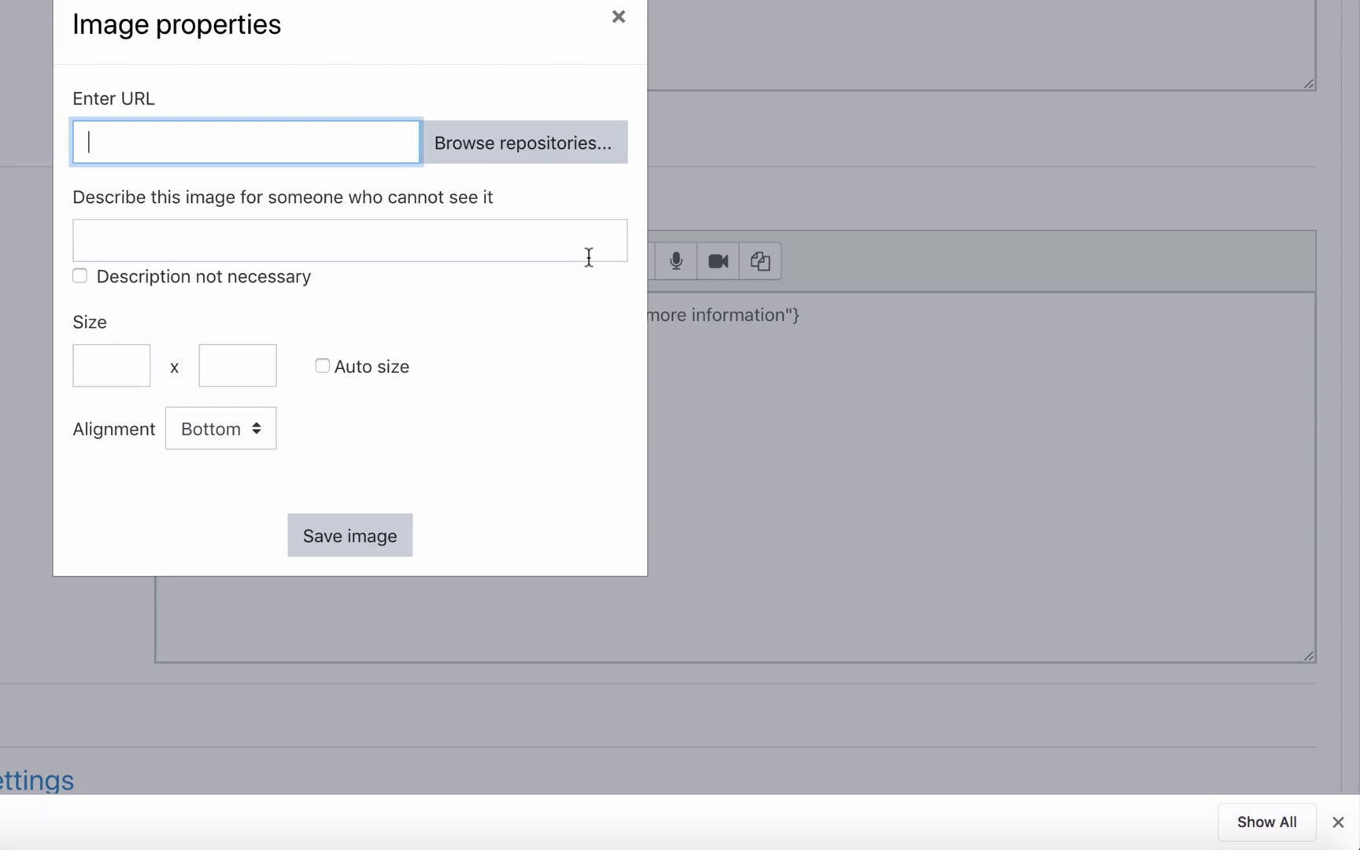
click(433, 148)
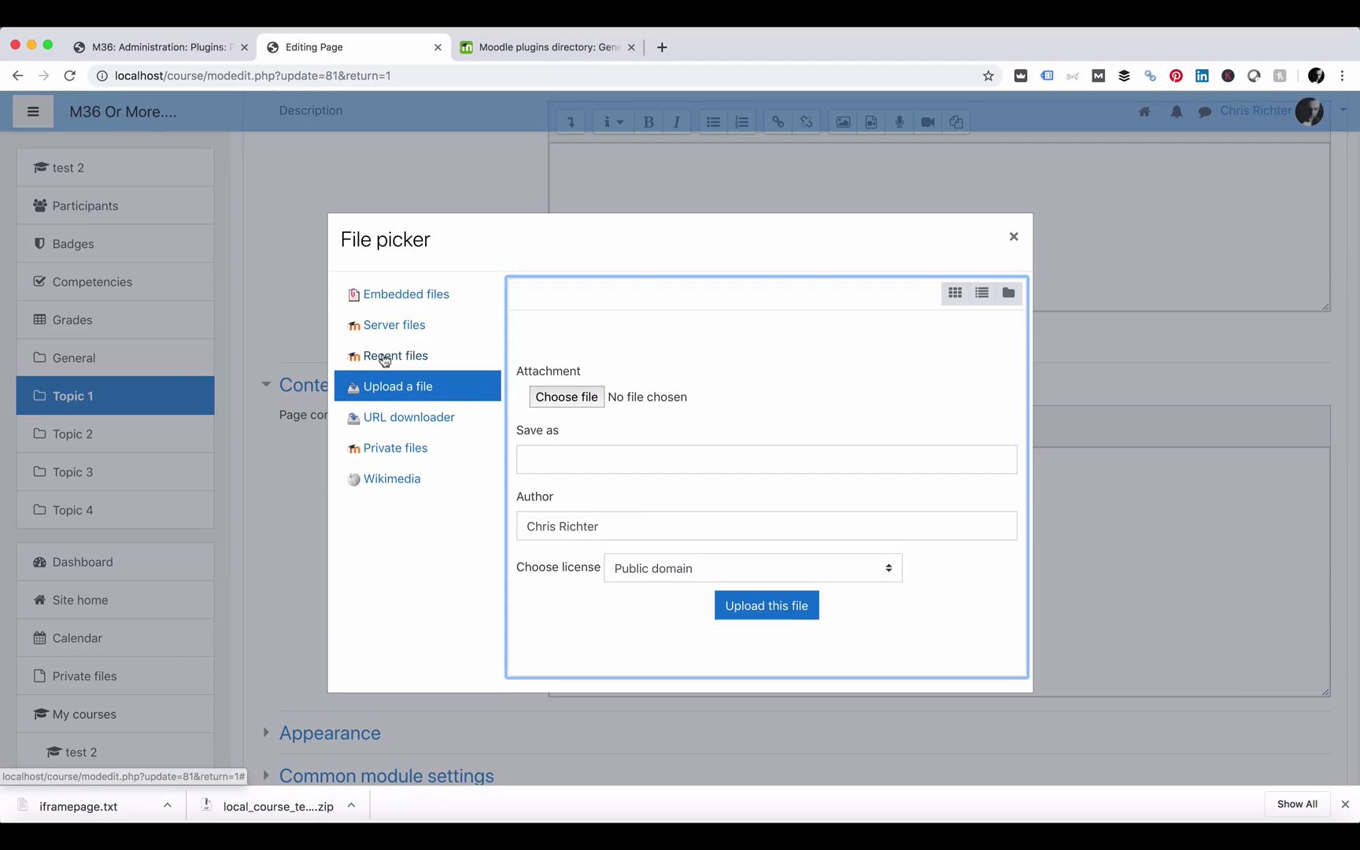
click(390, 356)
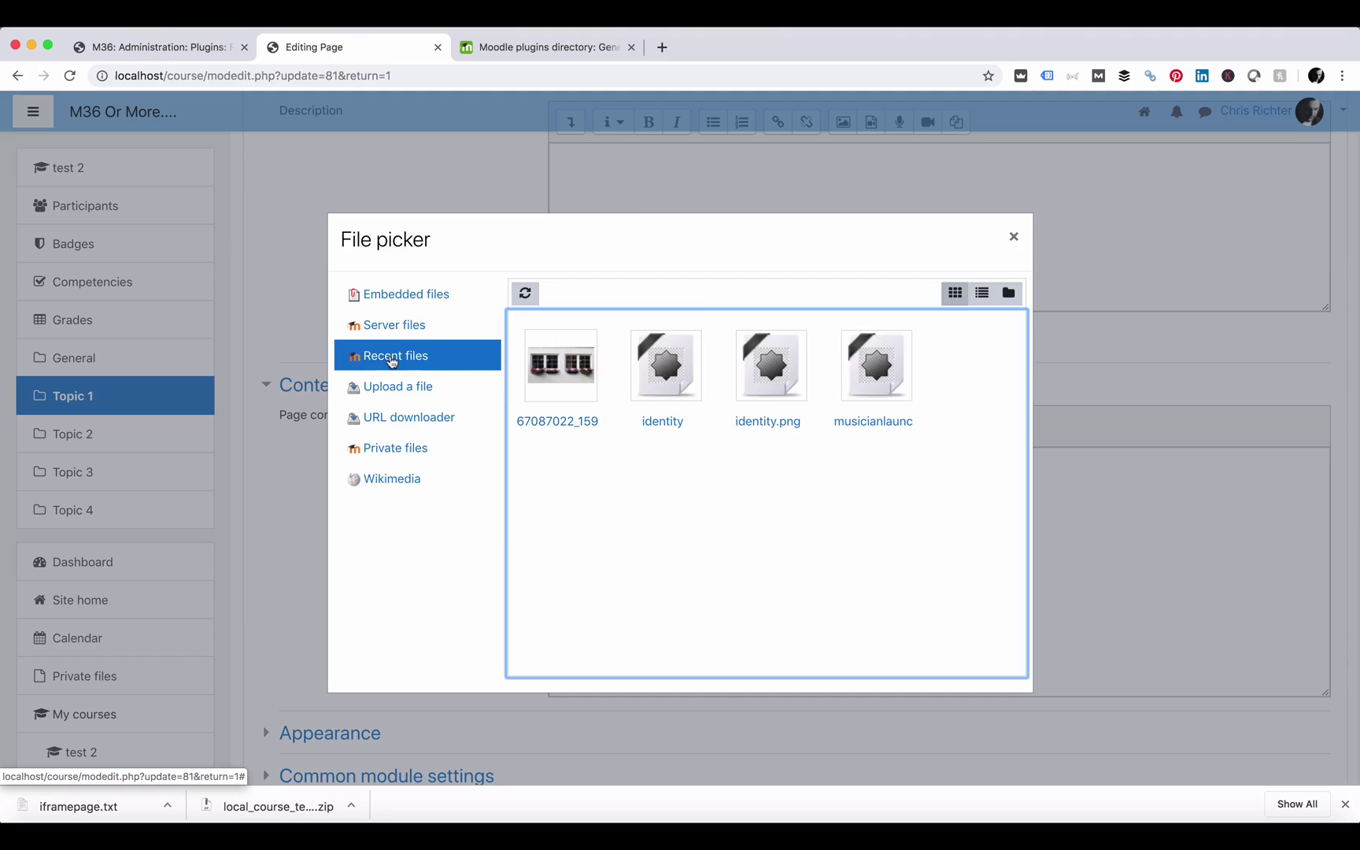
click(666, 375)
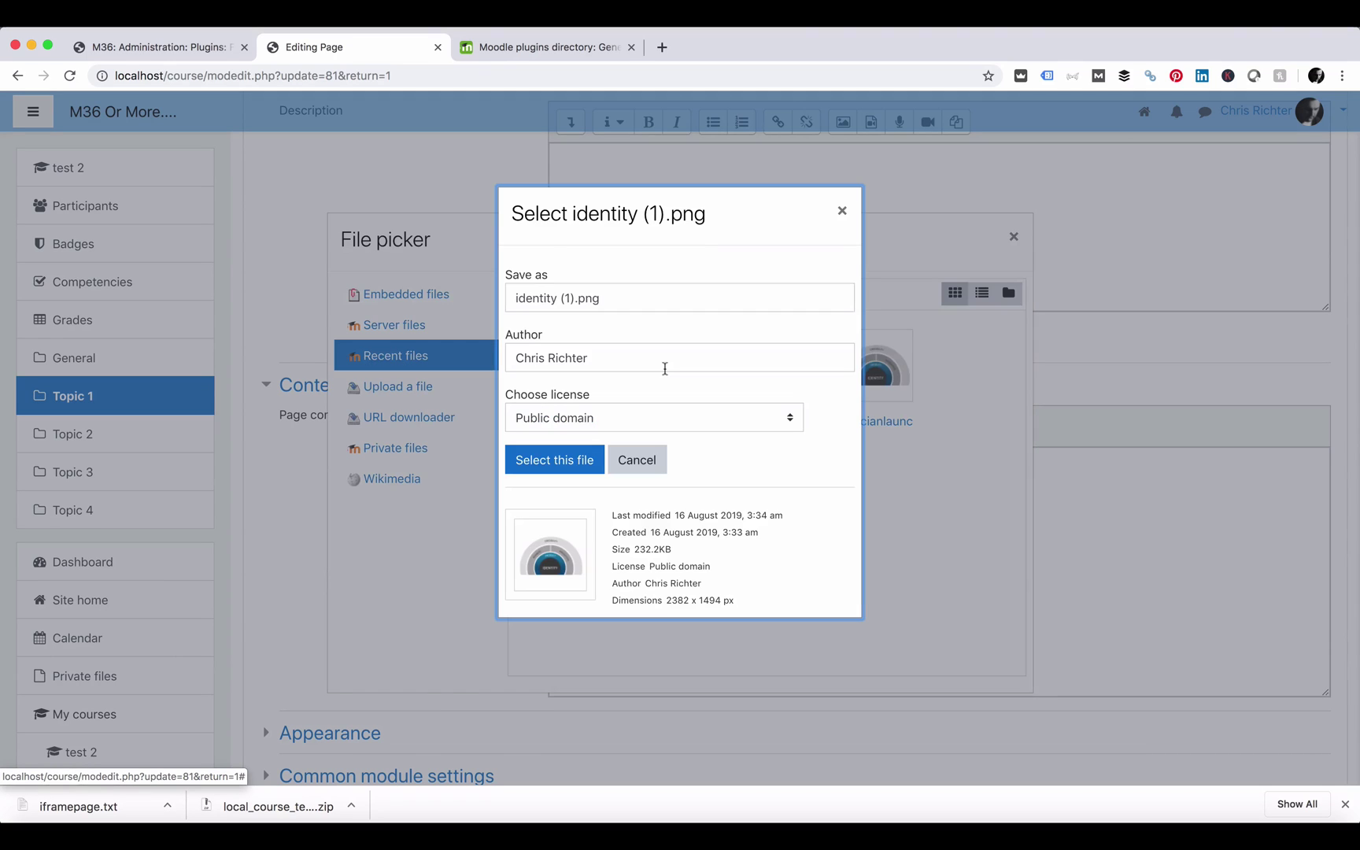
click(542, 463)
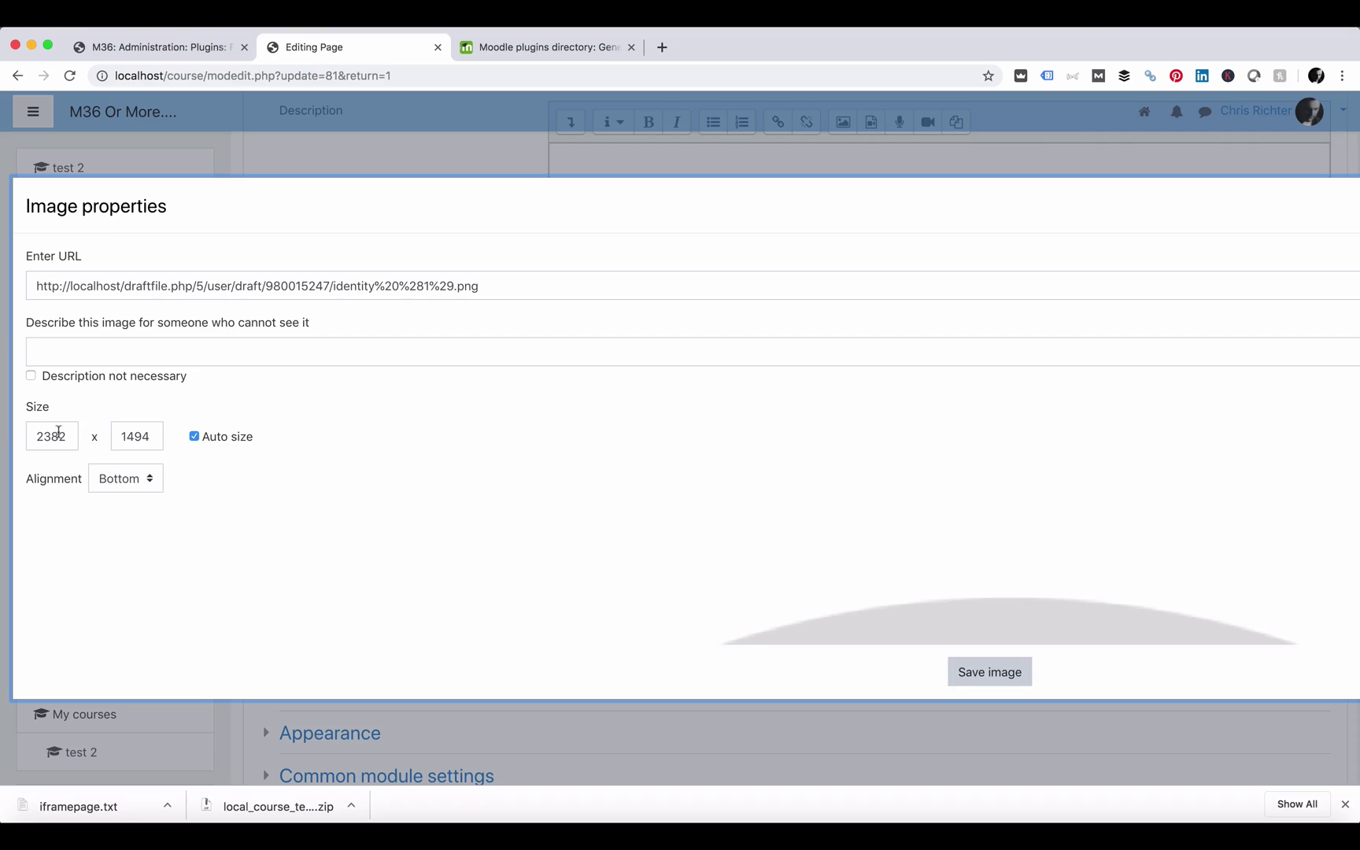
Set the image width to 100% and insert it below the course text.
click(82, 355)
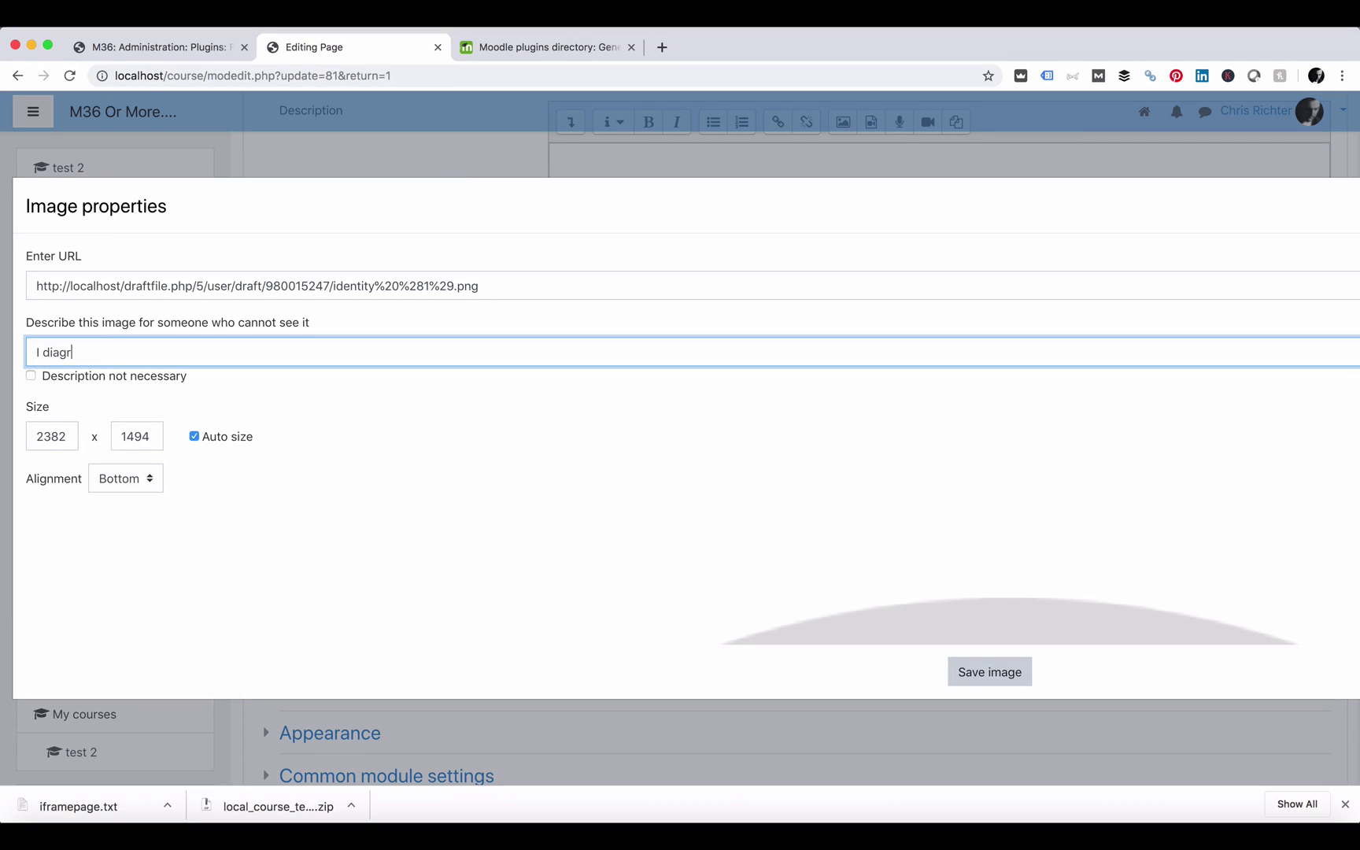
click(31, 377)
click(32, 376)
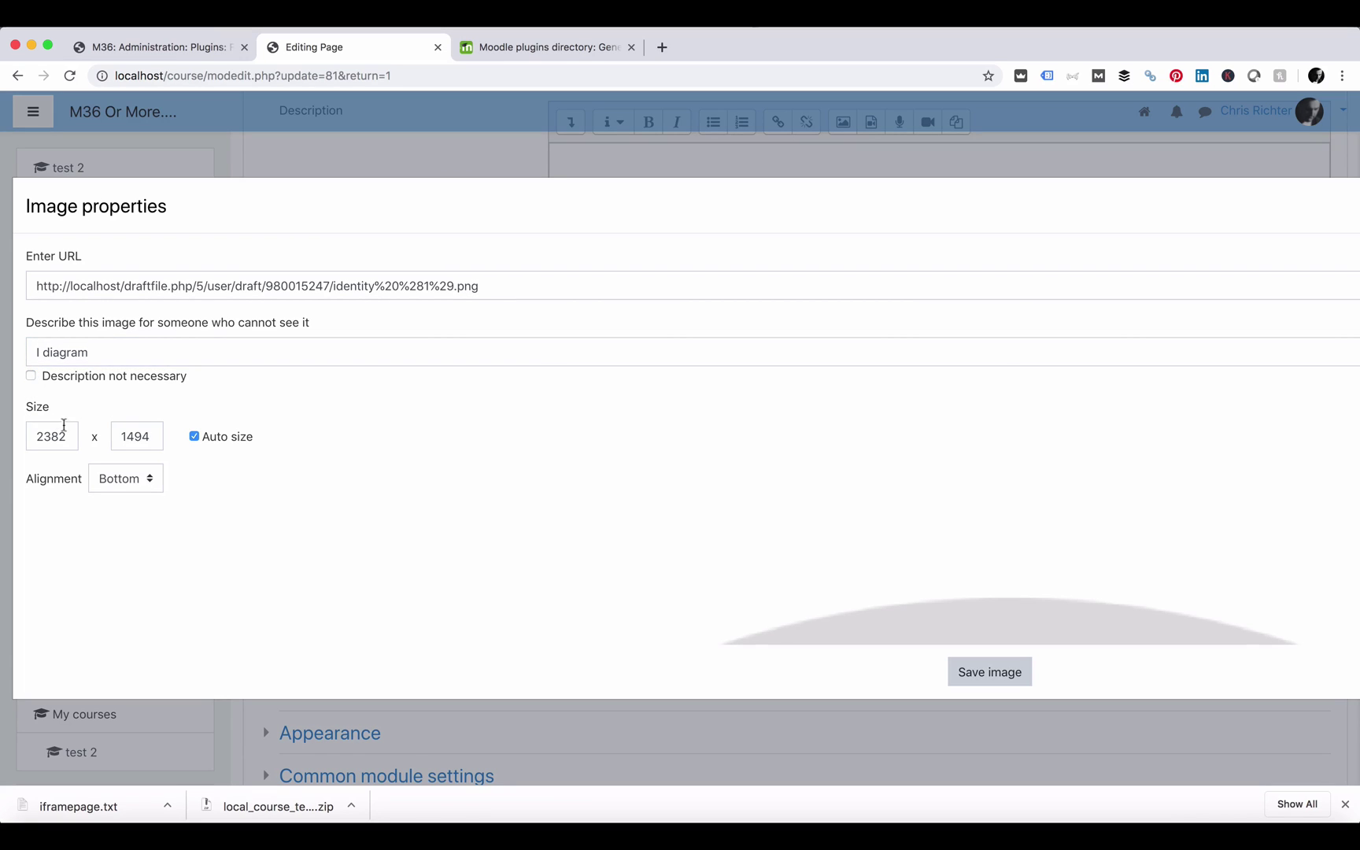
drag(69, 436, 33, 436)
text(100)
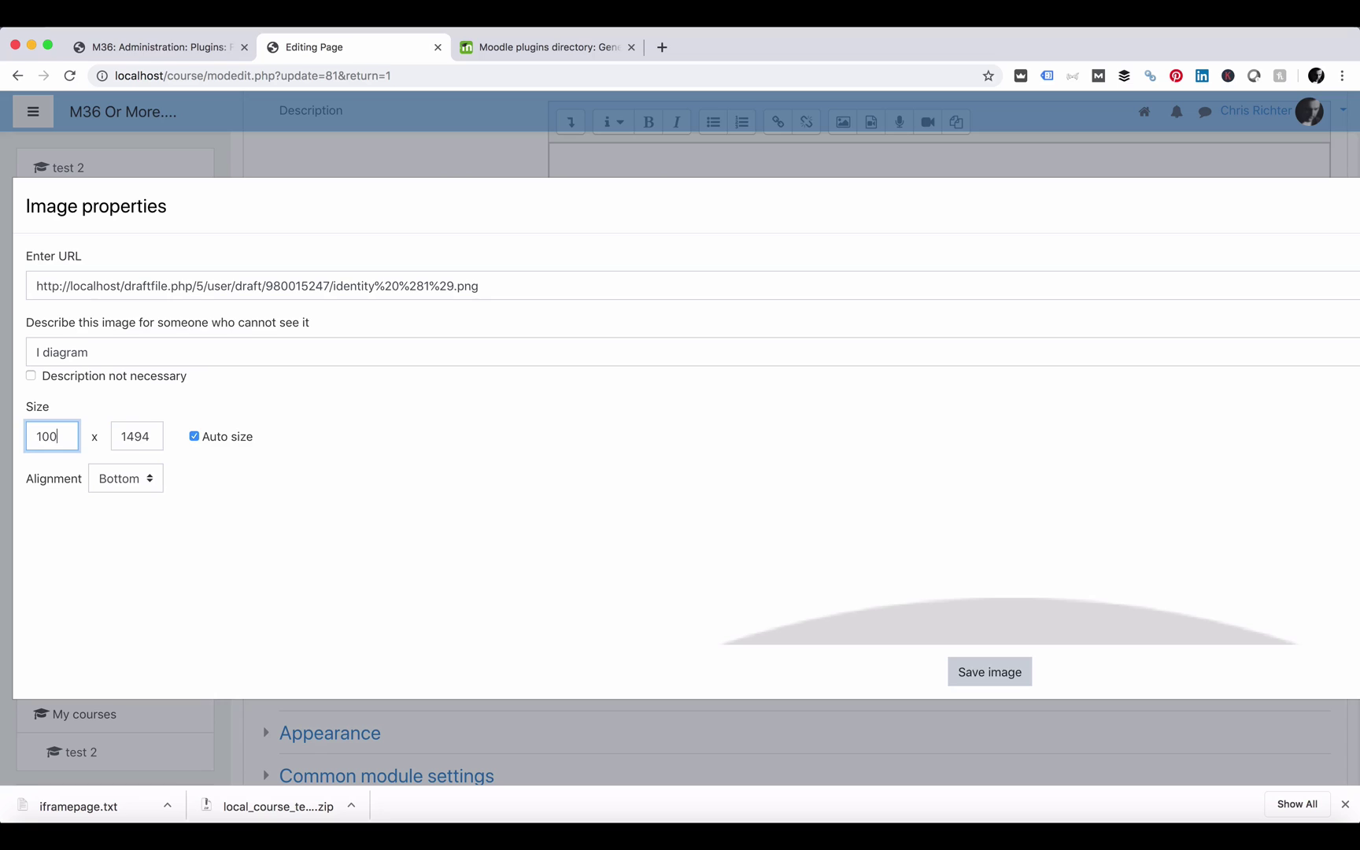
text(%)
key(Tab)
click(990, 672)
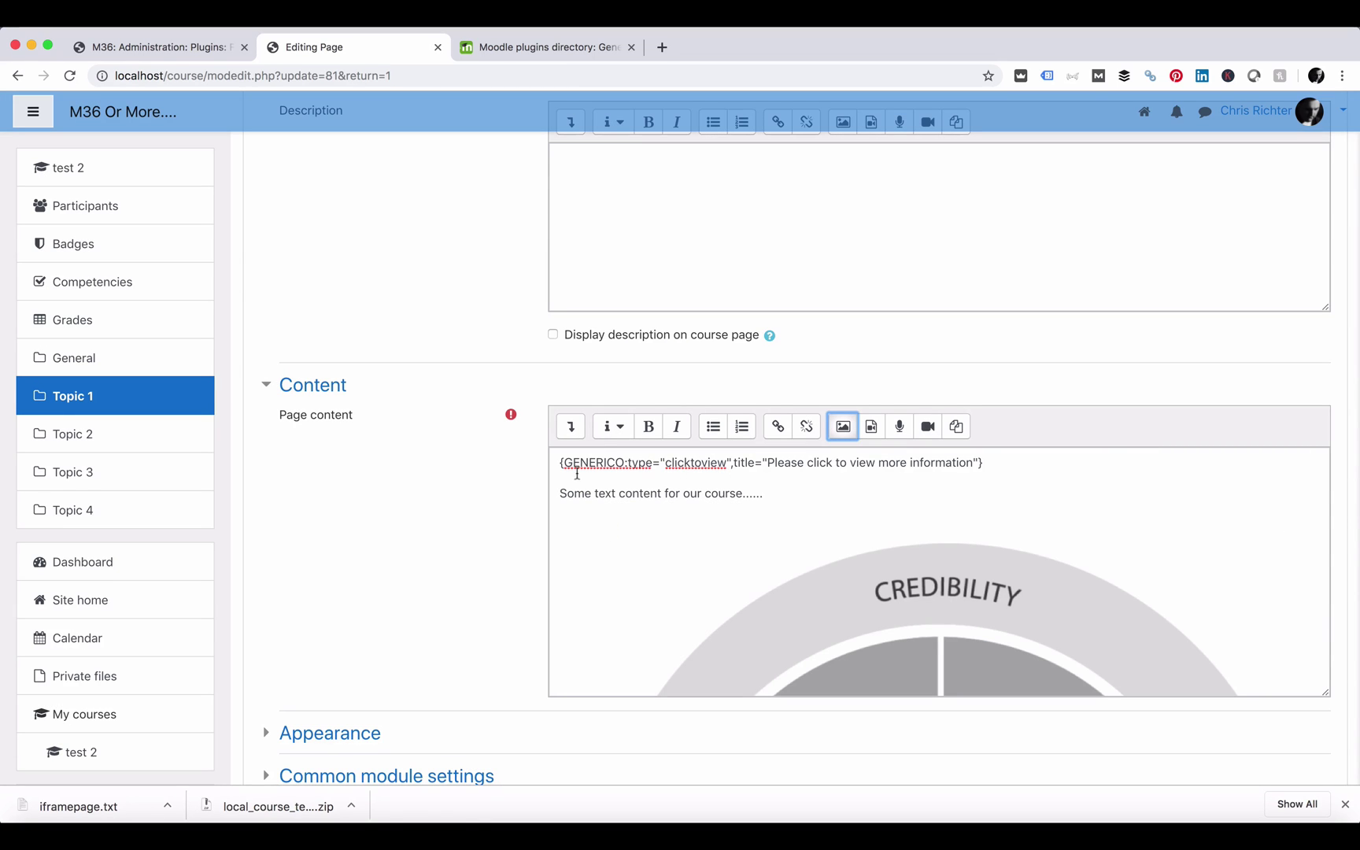
Check the opening and closing GENERICO clicktoview tags, then save and display the page.
drag(555, 468, 987, 467)
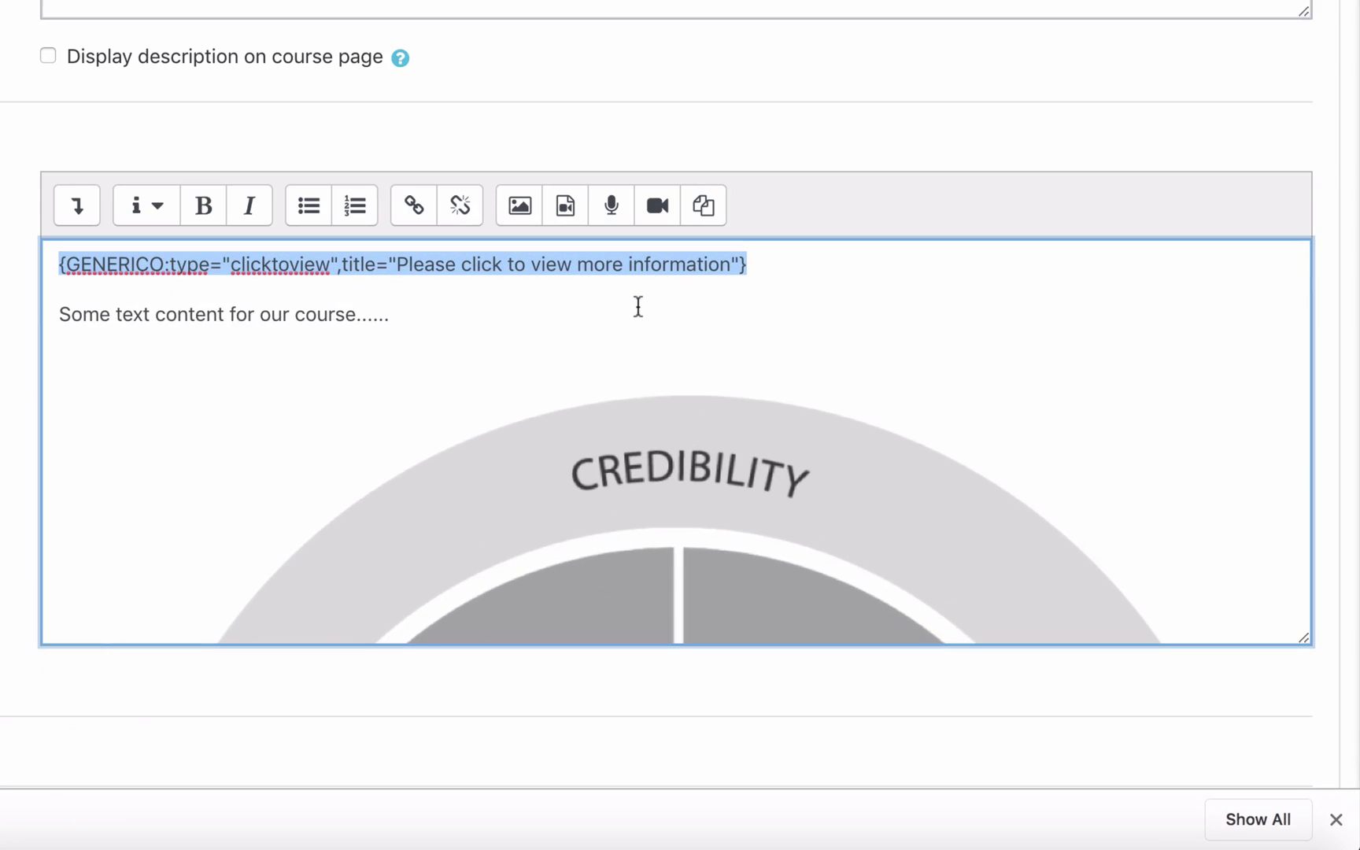
scroll(677, 394, down, 5)
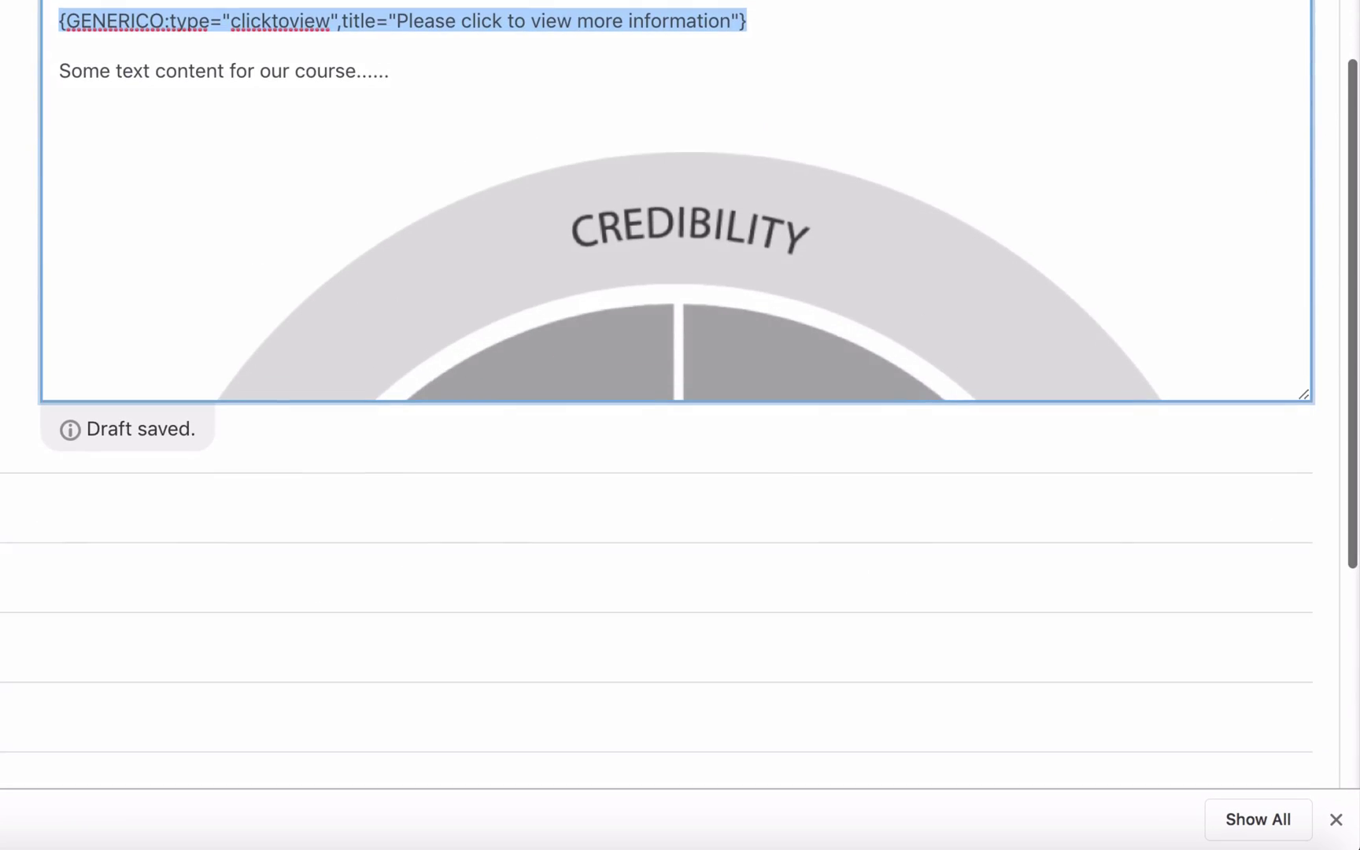
scroll(677, 236, up, 2)
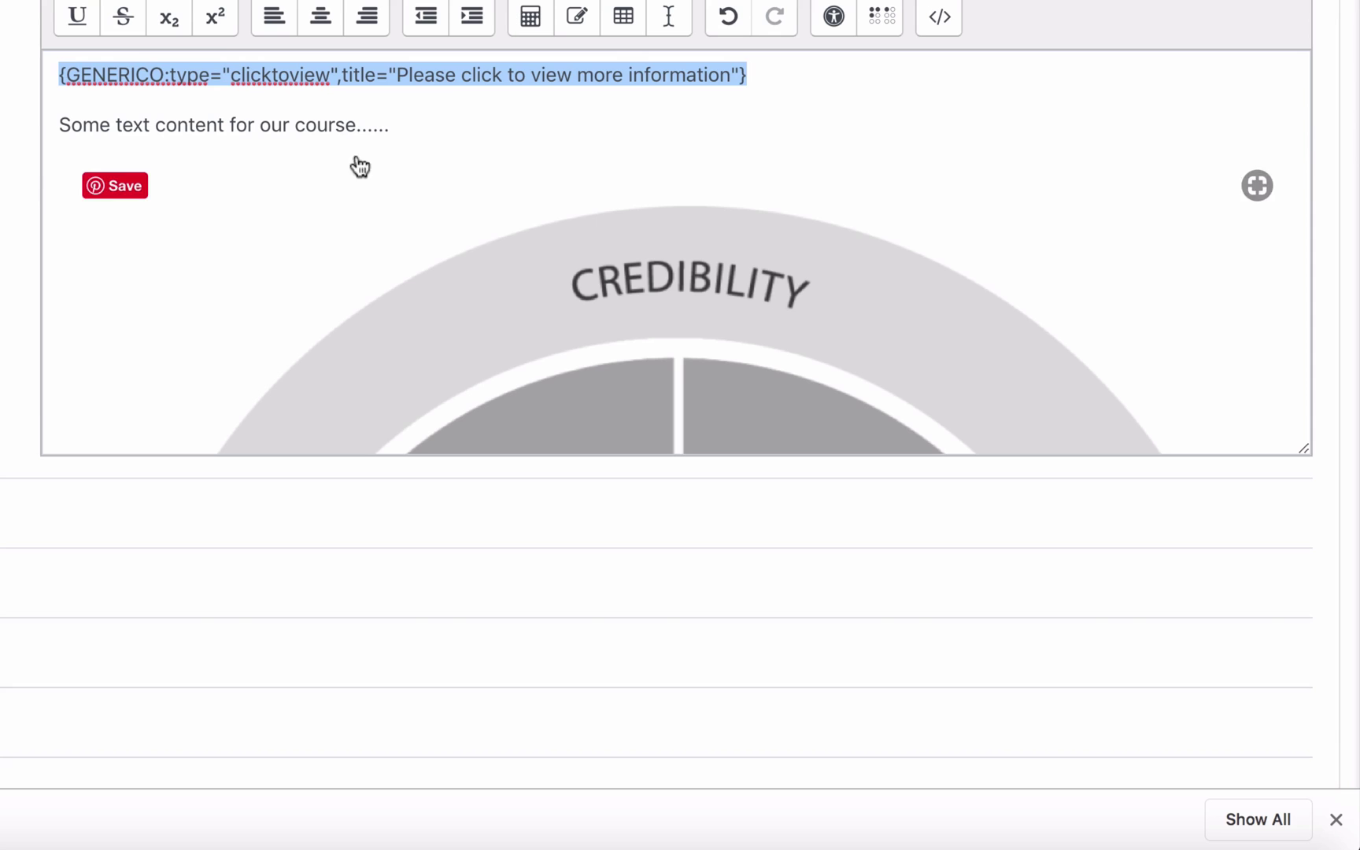
click(219, 79)
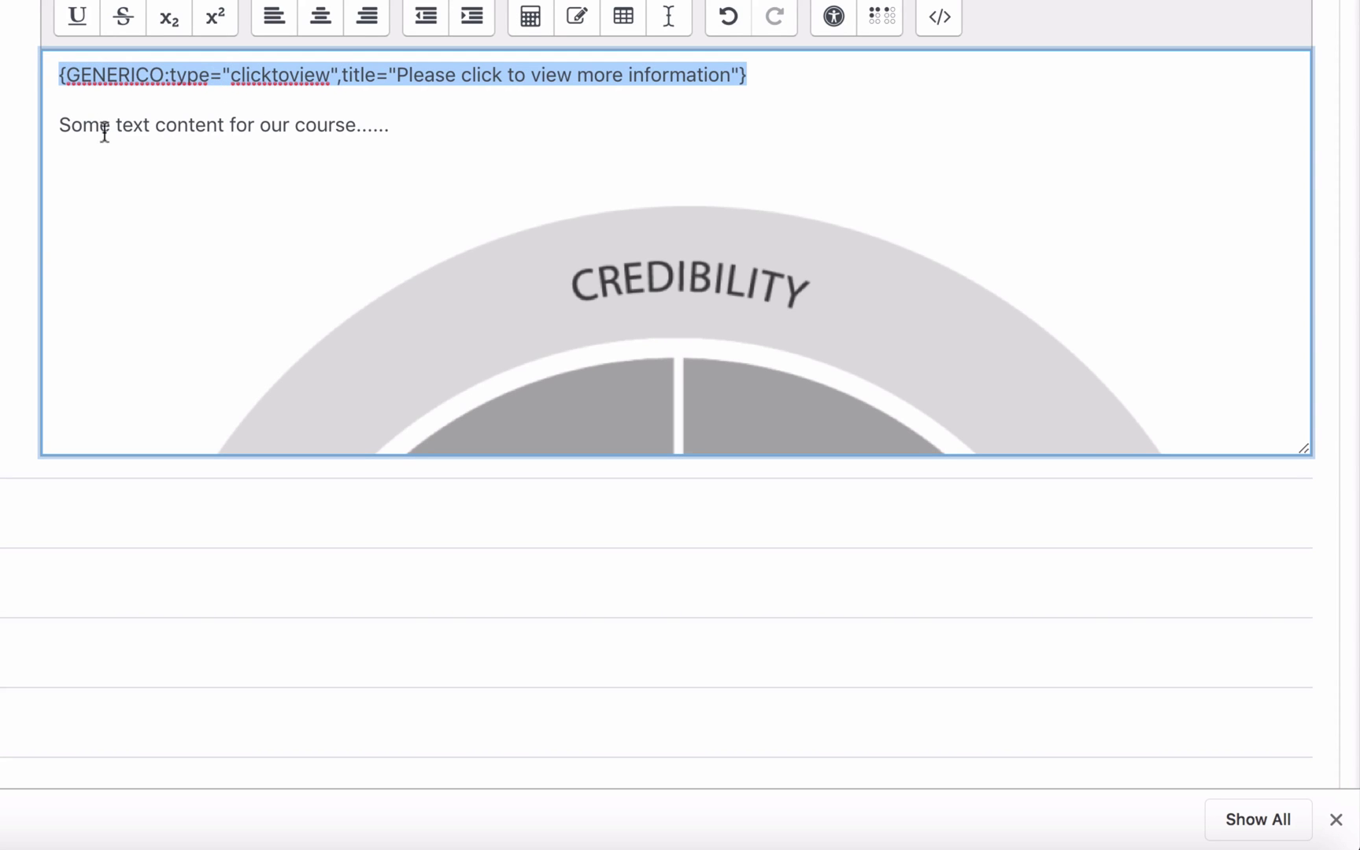
drag(55, 124, 471, 201)
scroll(472, 200, down, 5)
scroll(471, 201, down, 3)
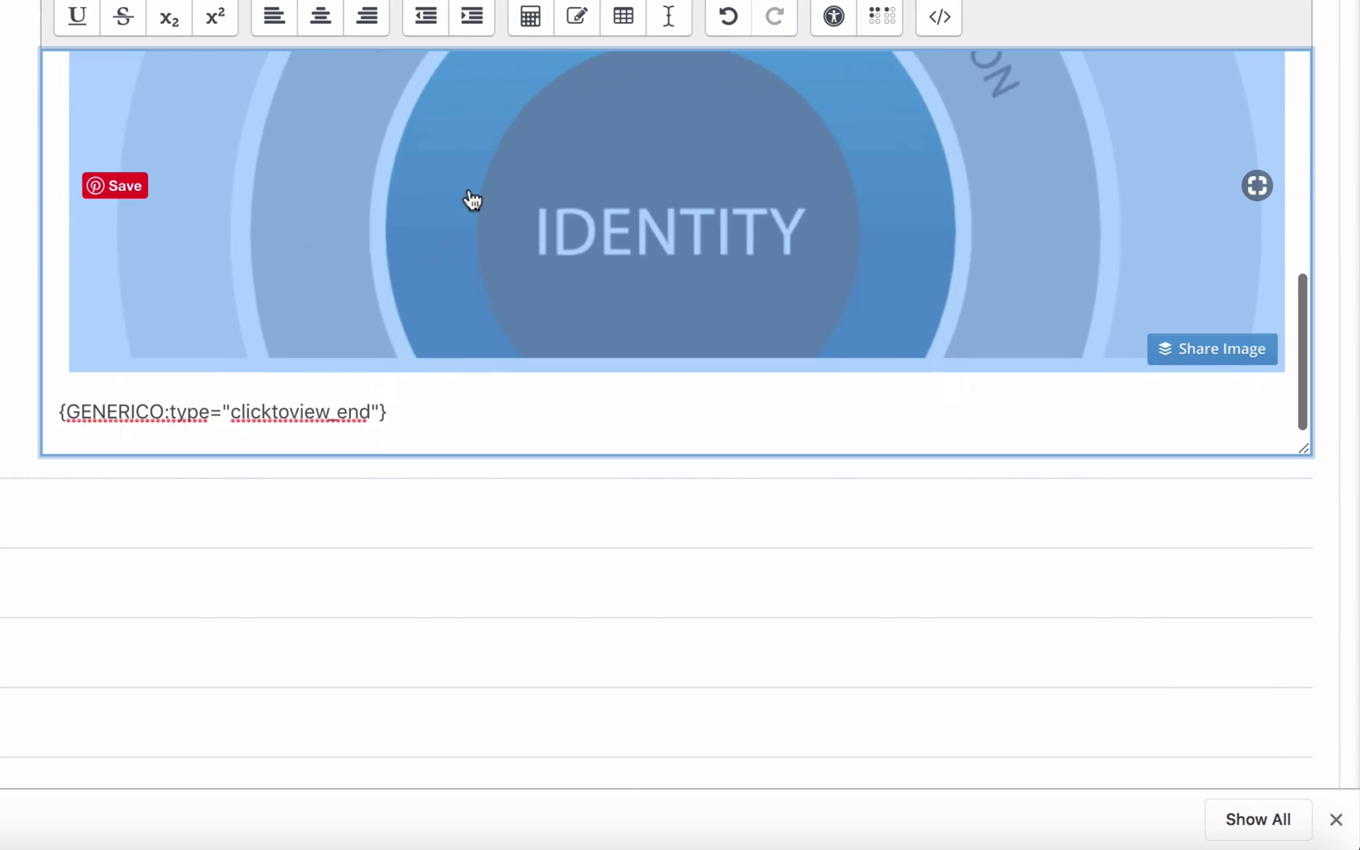
drag(388, 353, 49, 346)
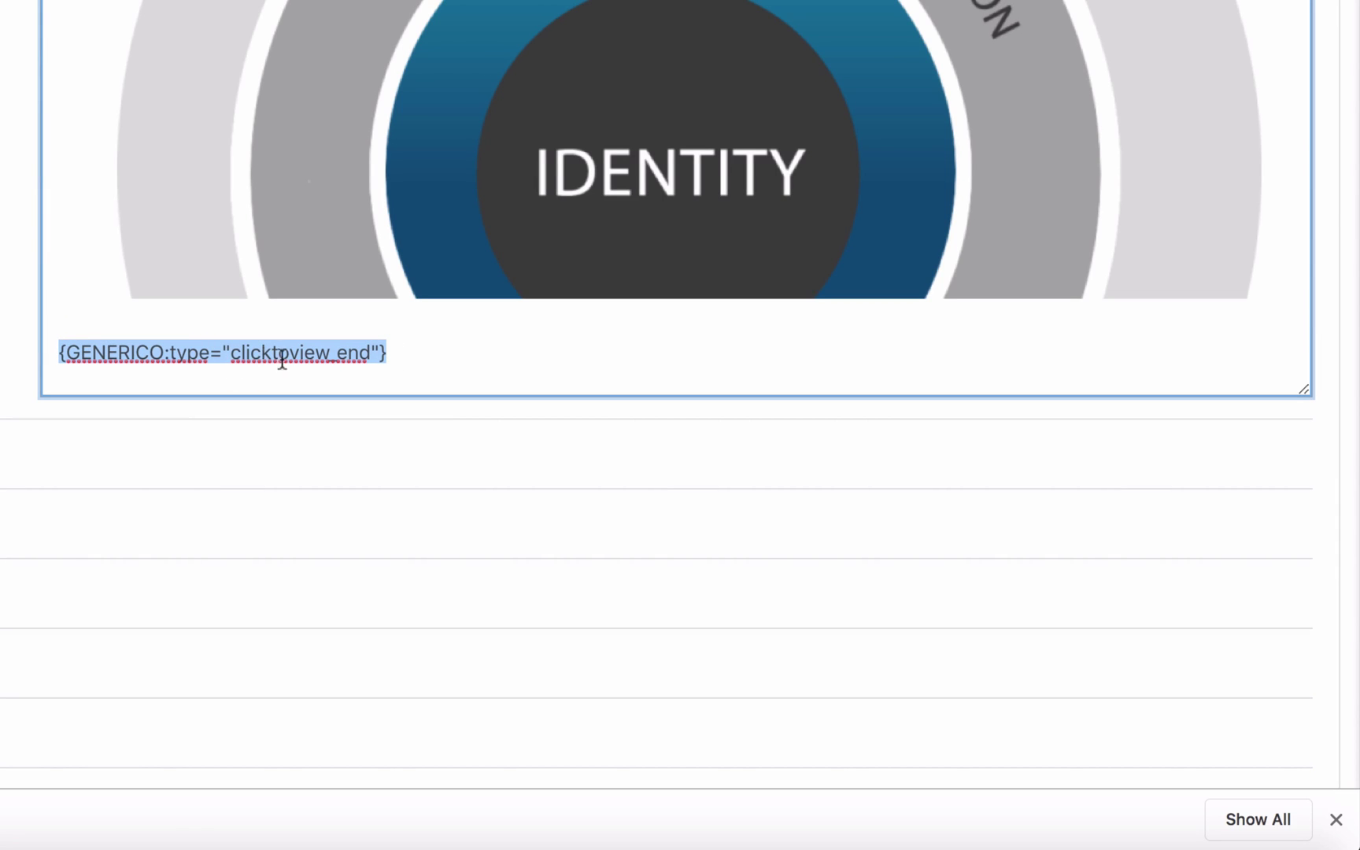
click(339, 351)
click(419, 355)
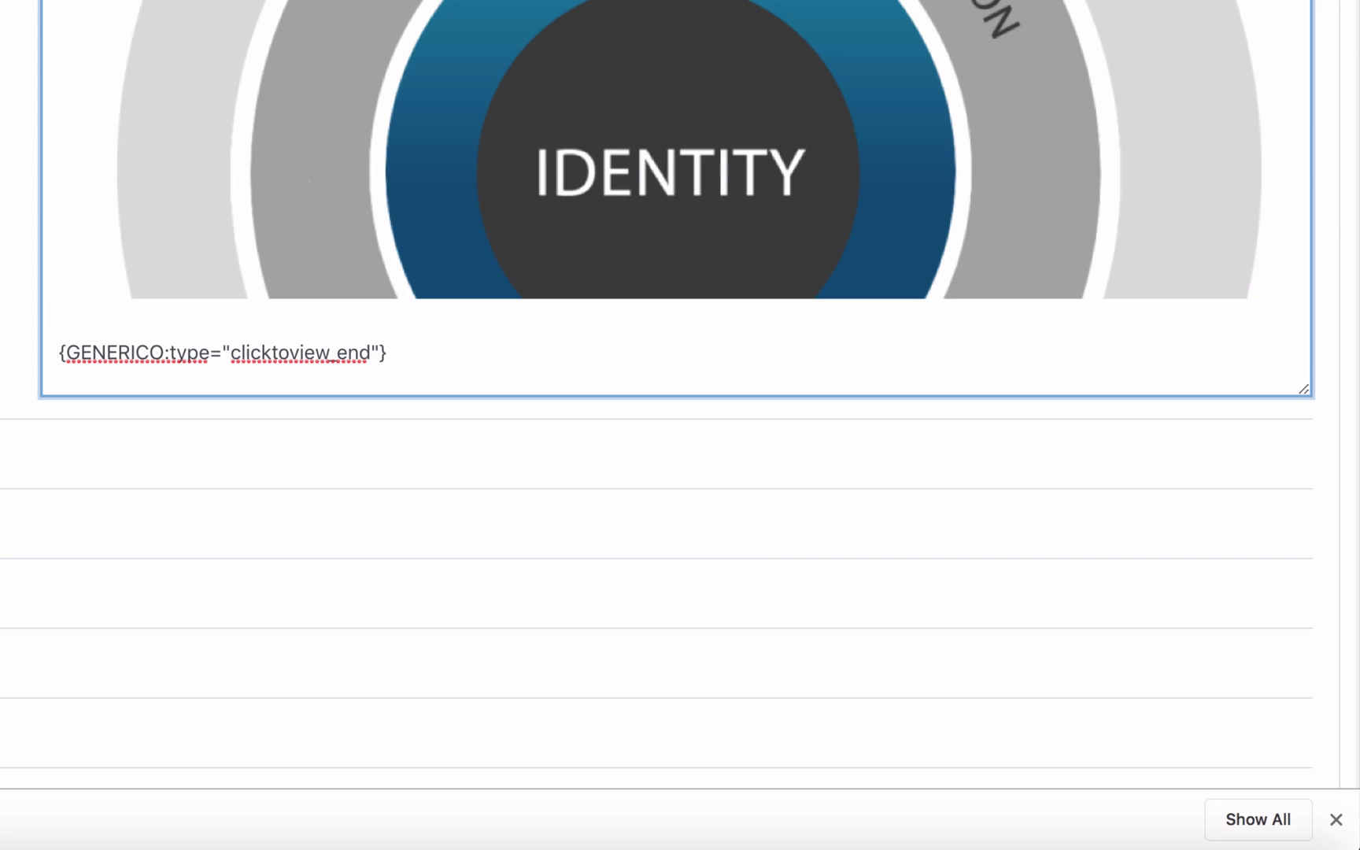
scroll(358, 472, down, 5)
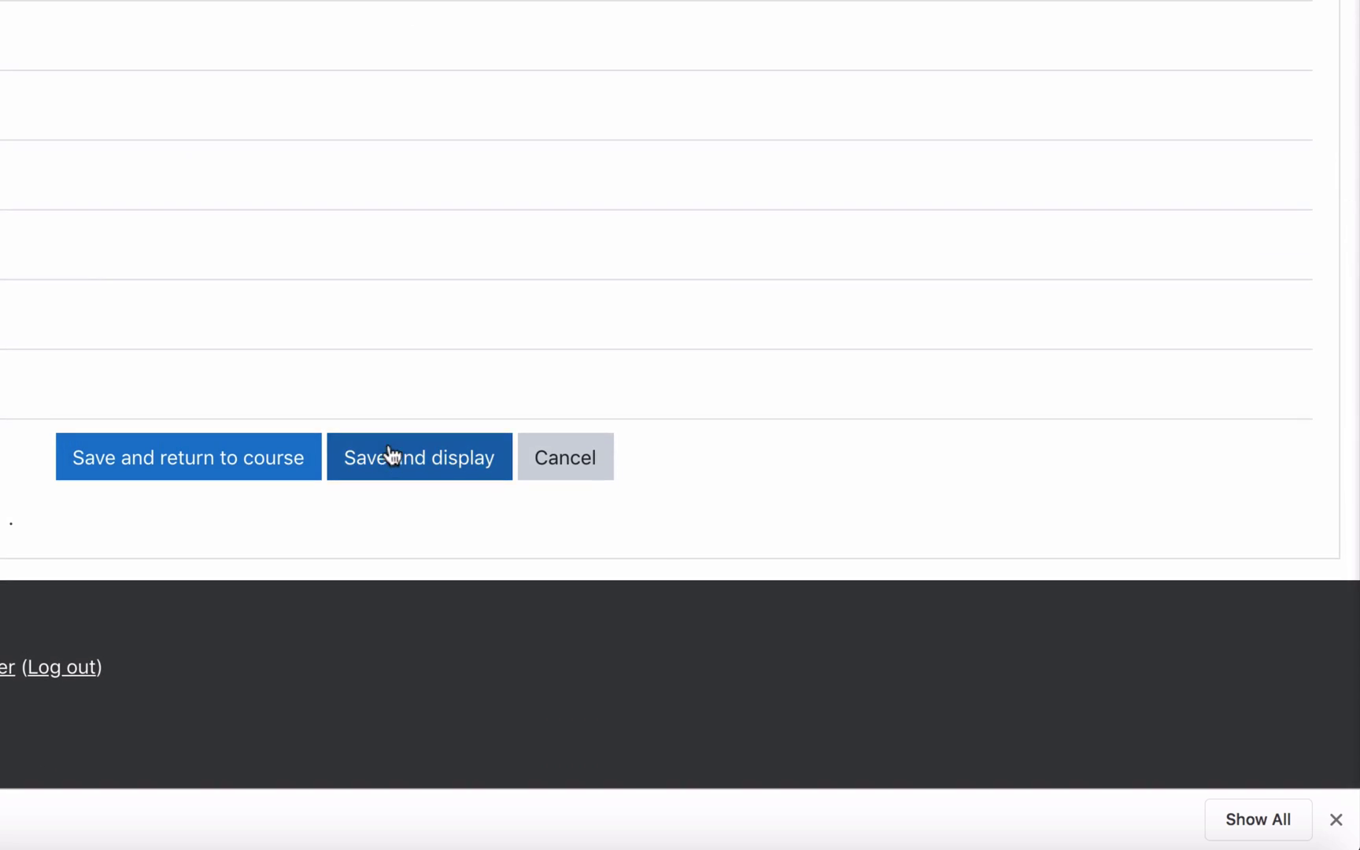
click(392, 455)
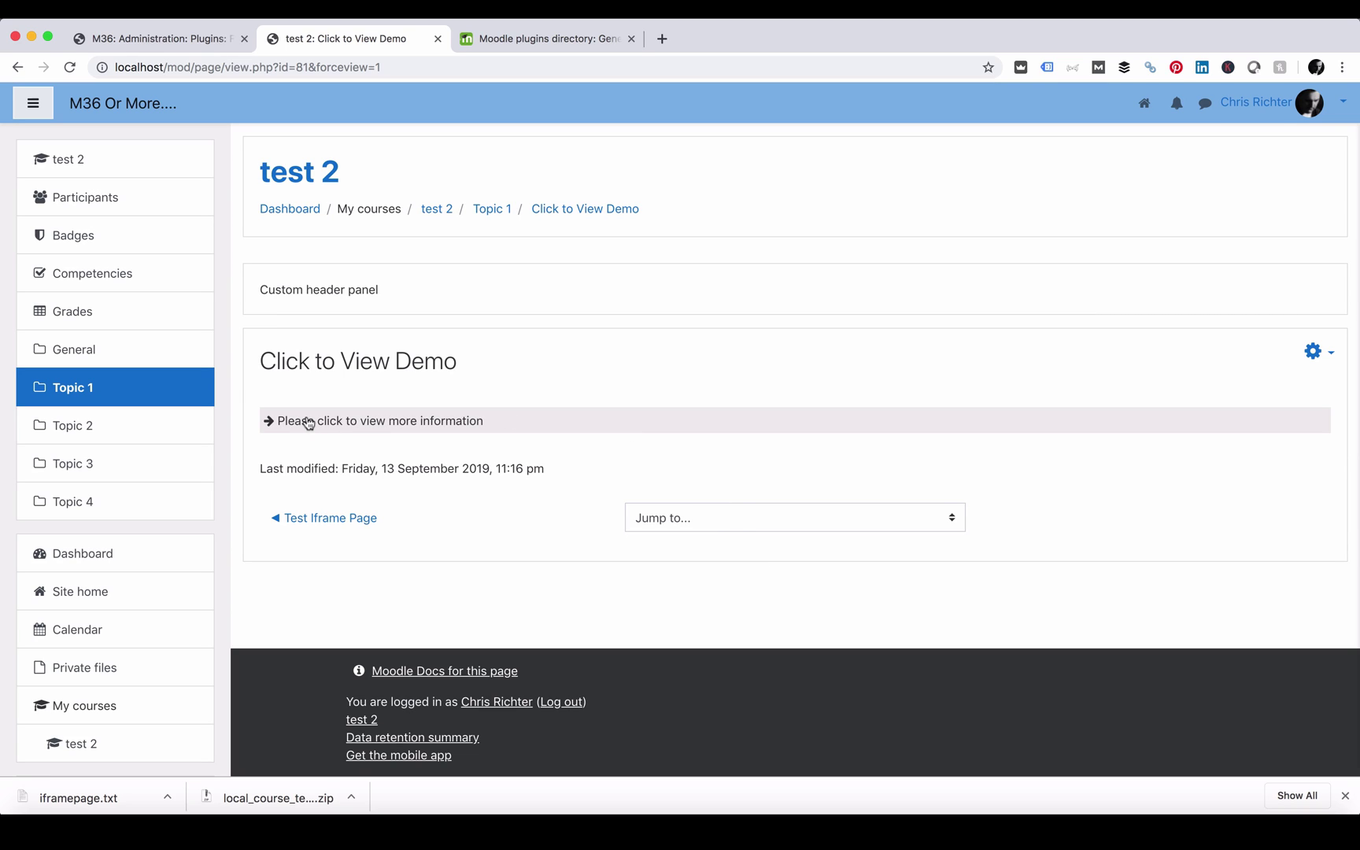
Expand the info block to show the course text and identity diagram, then collapse it again.
click(308, 424)
scroll(447, 467, down, 4)
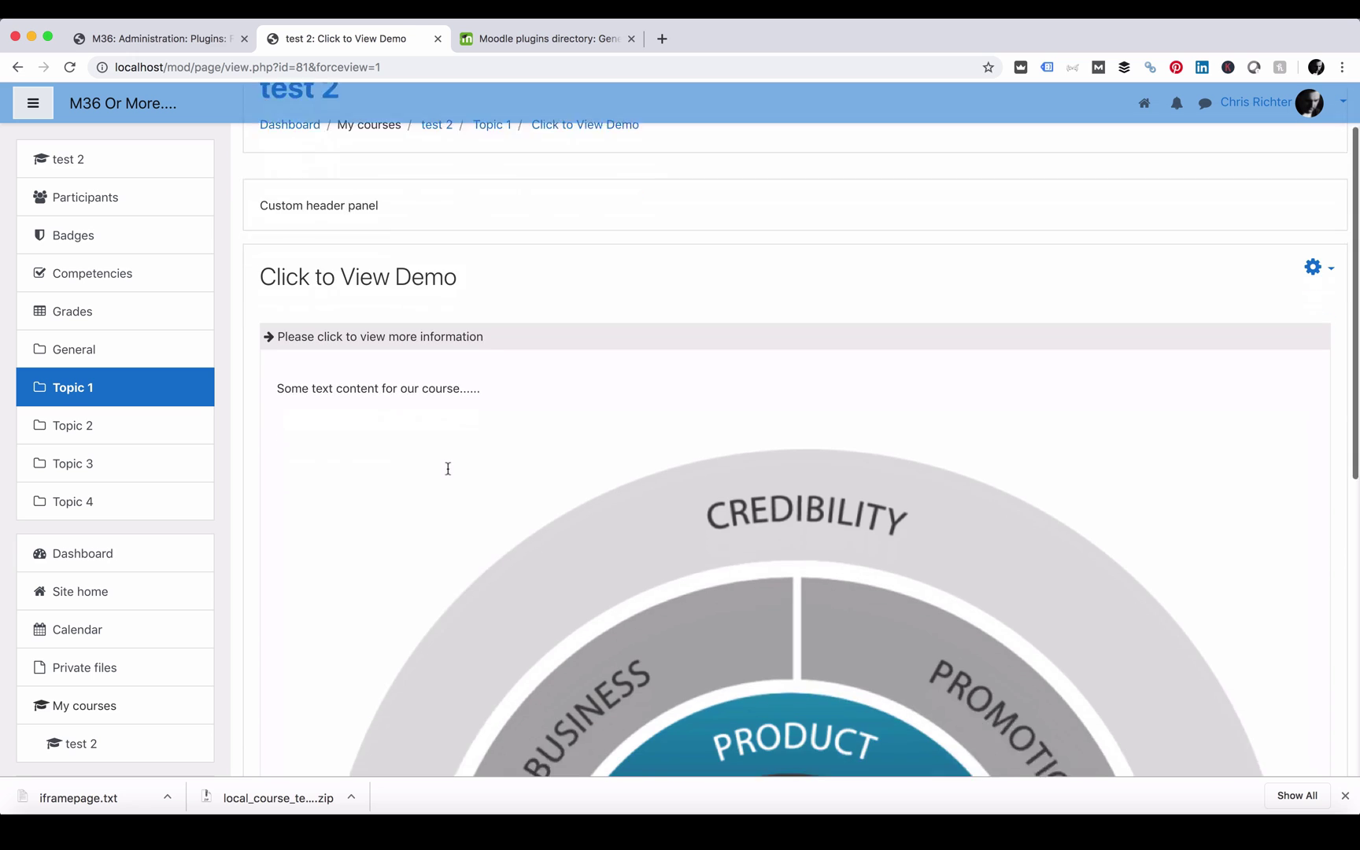
drag(343, 293, 607, 349)
scroll(653, 386, down, 4)
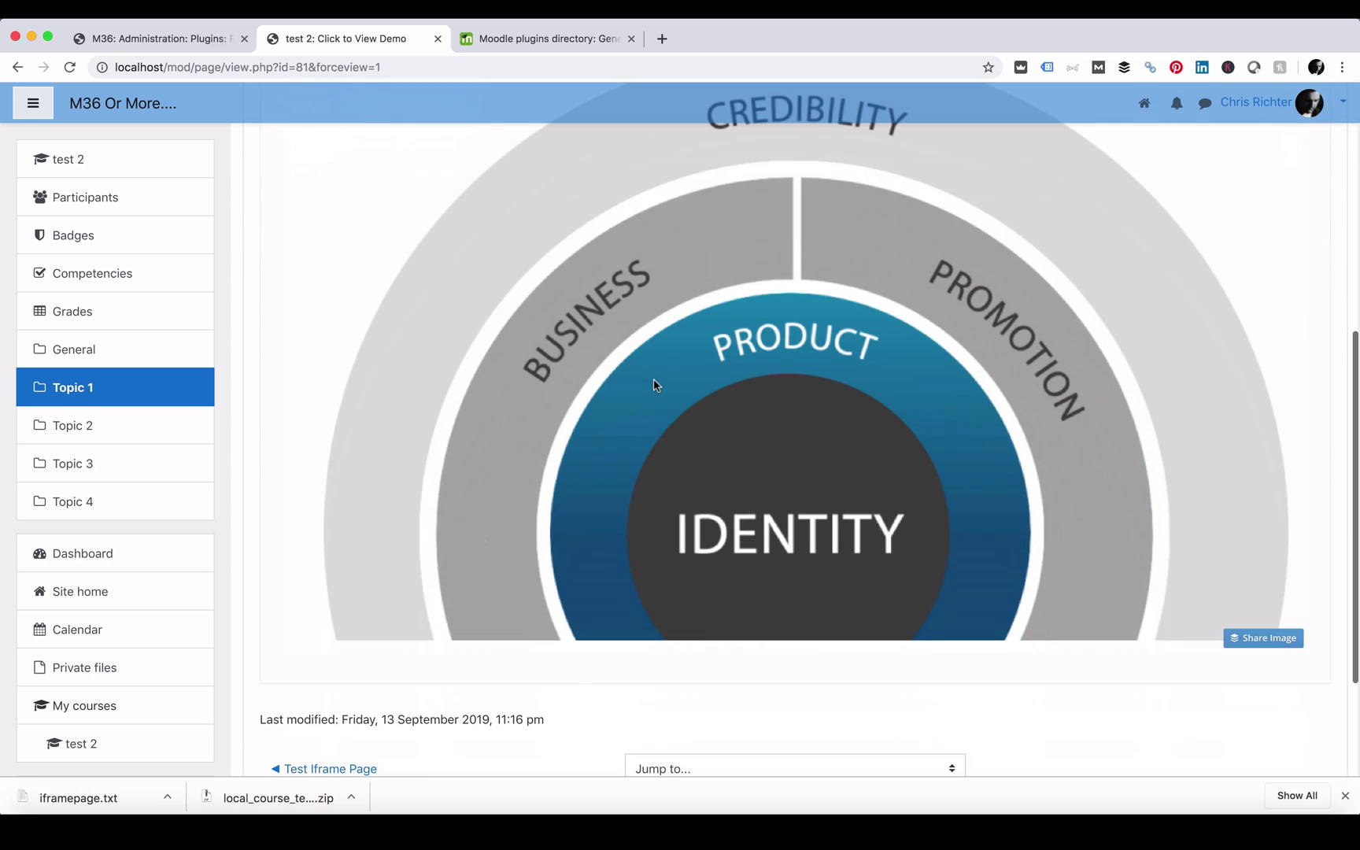
scroll(617, 507, up, 5)
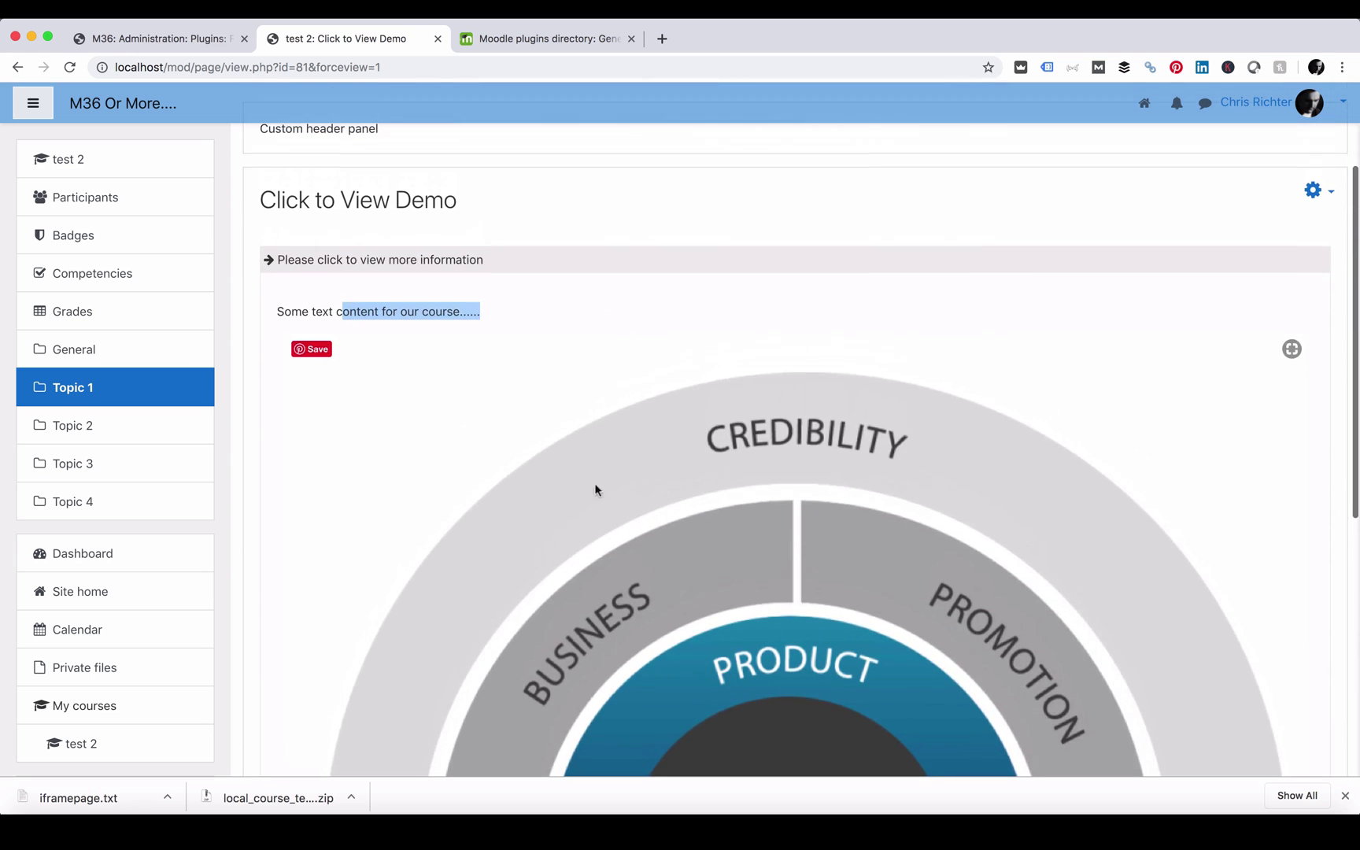
click(377, 267)
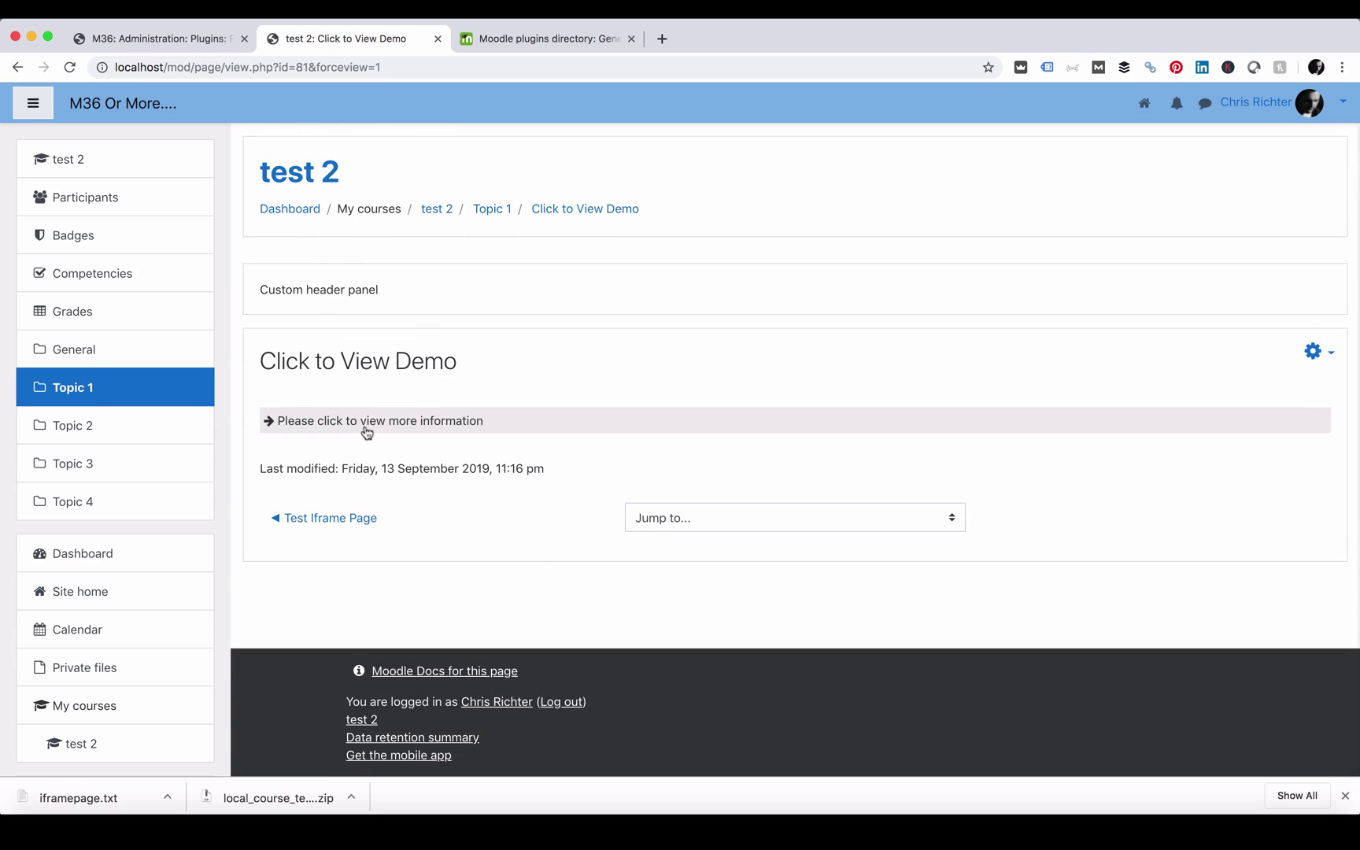
click(360, 425)
click(364, 424)
Paste the GENERICO clicktoview markup into the Topic 1 summary and save it.
click(492, 211)
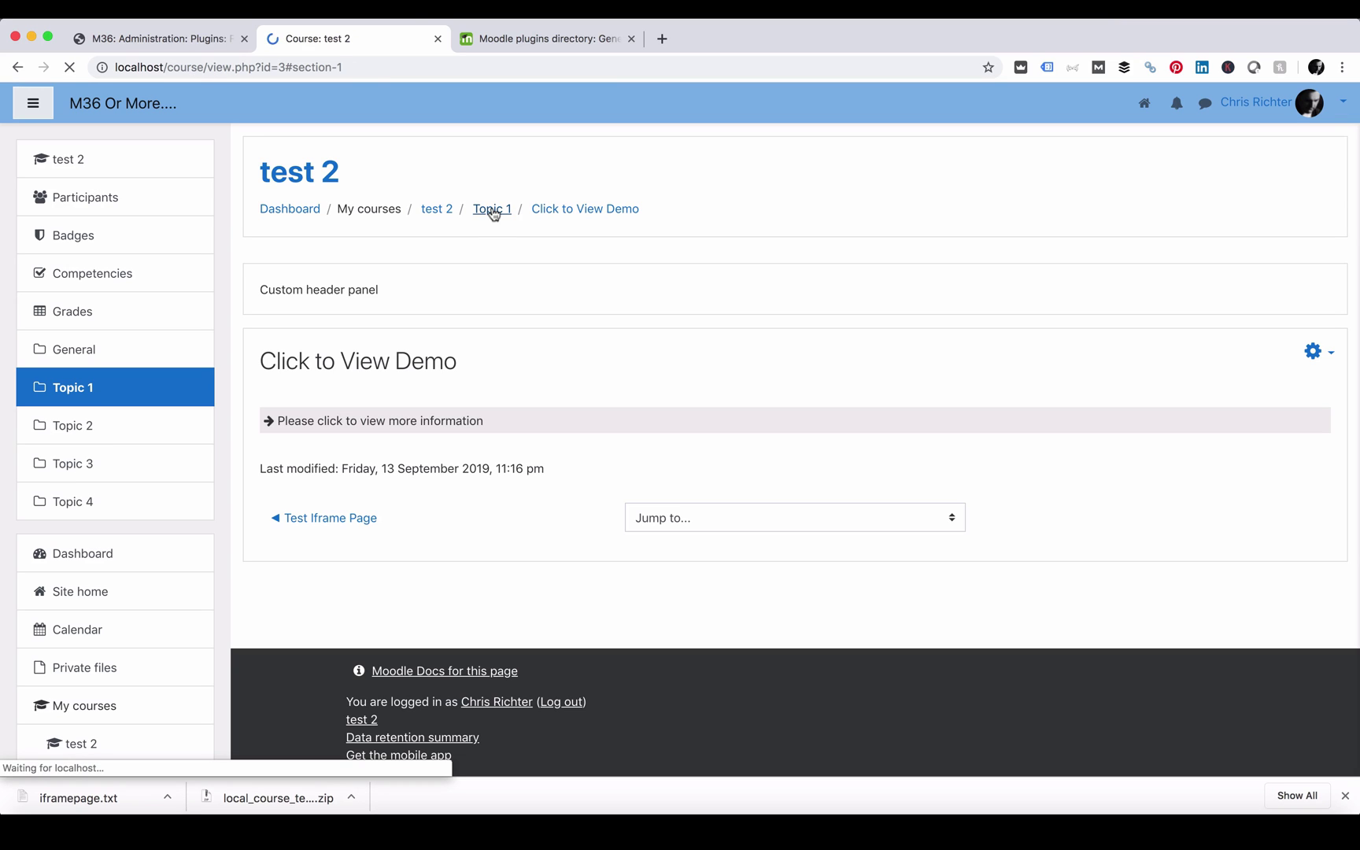
click(1323, 315)
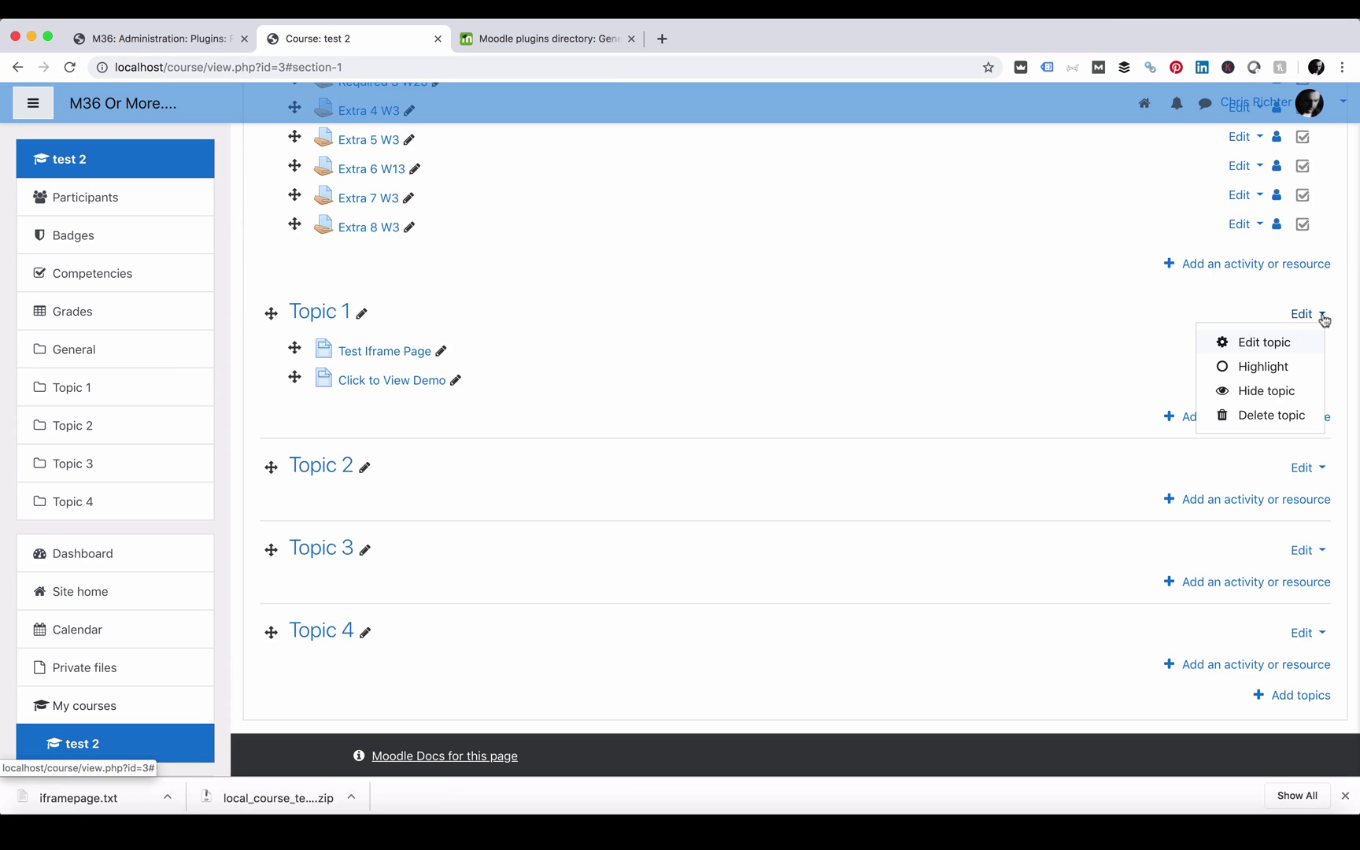
click(1248, 342)
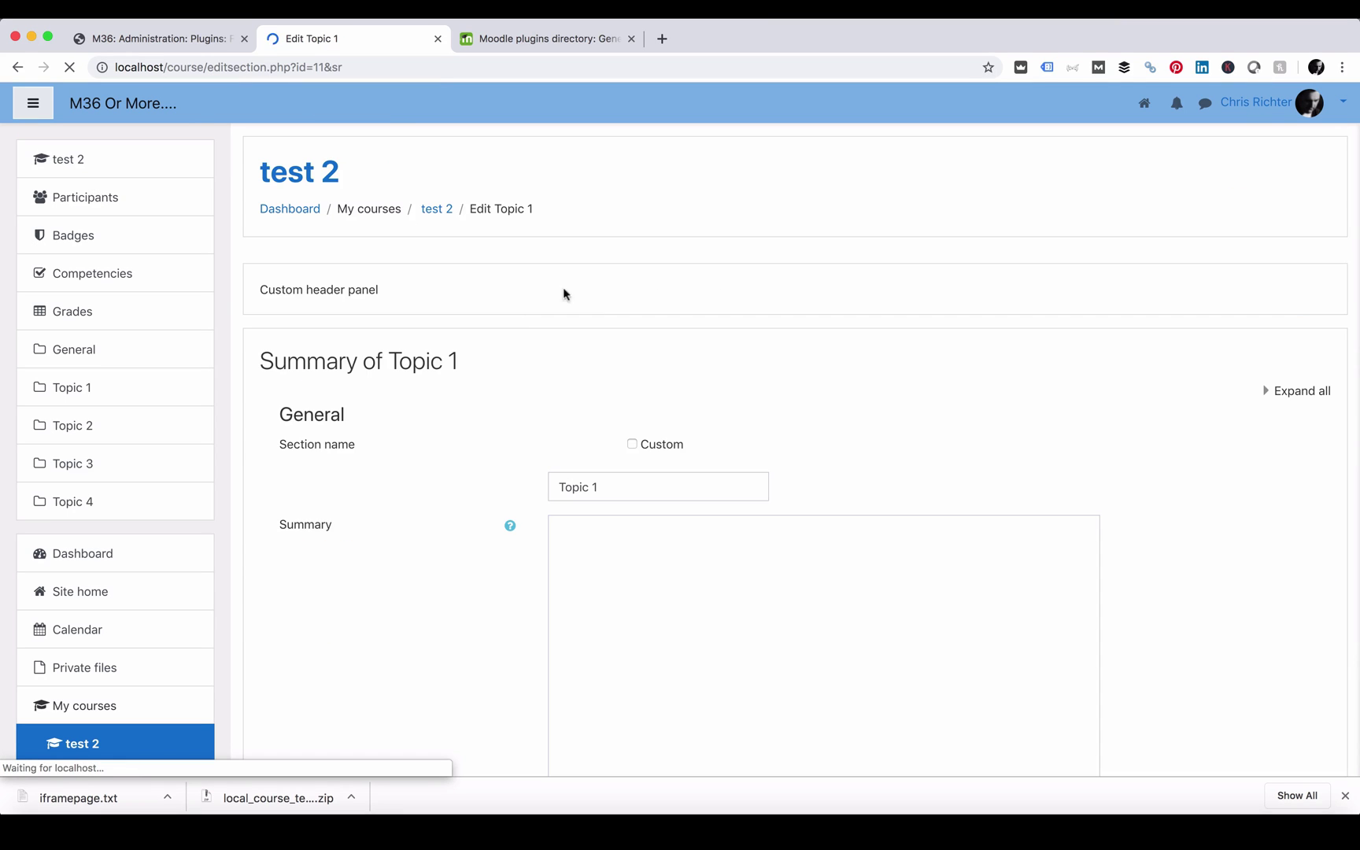
scroll(413, 458, down, 3)
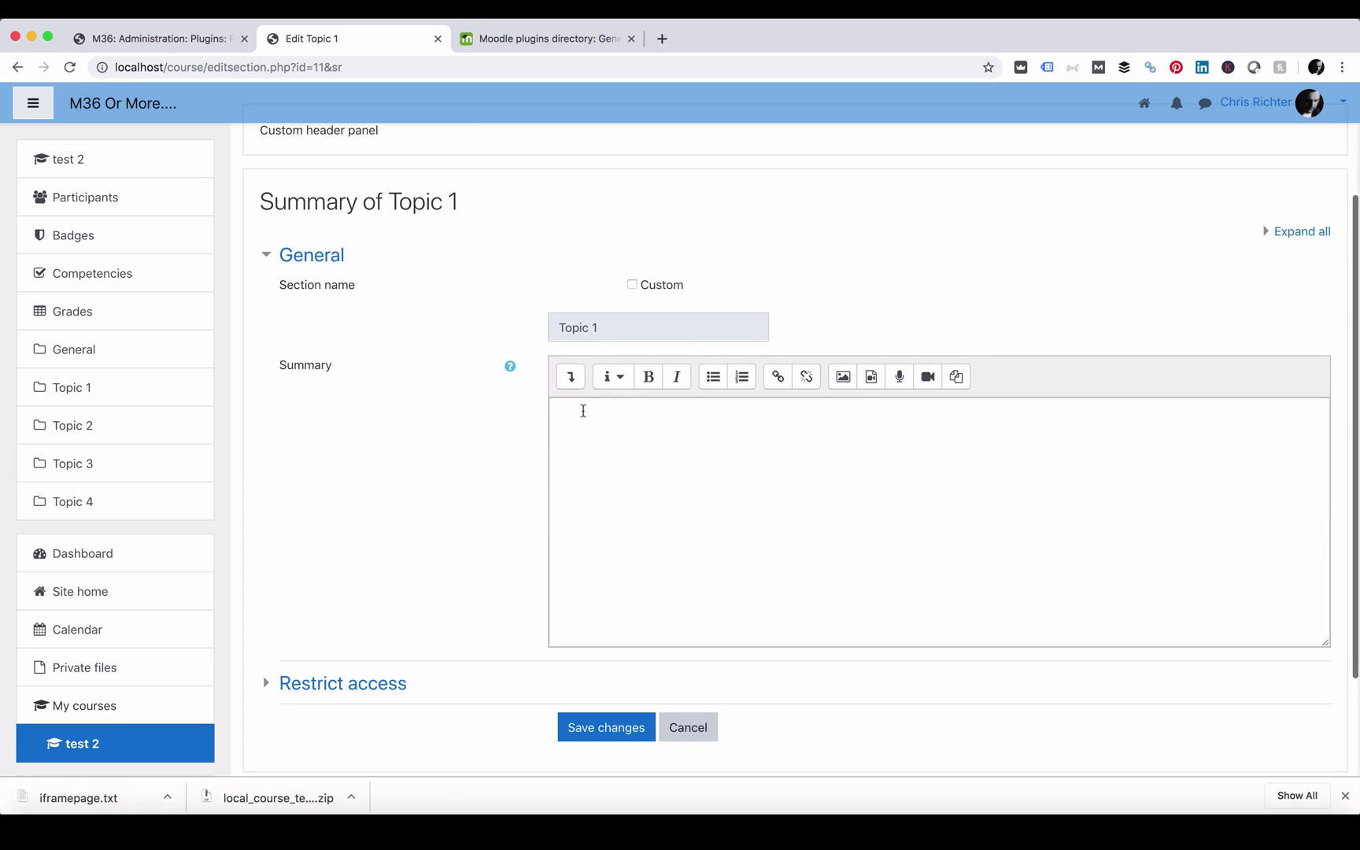
click(628, 441)
text({GENERICO:type="clicktoview",title="Test Title!"} Some content (HTML is allowed) {GENERICO:type="clicktoview_end"})
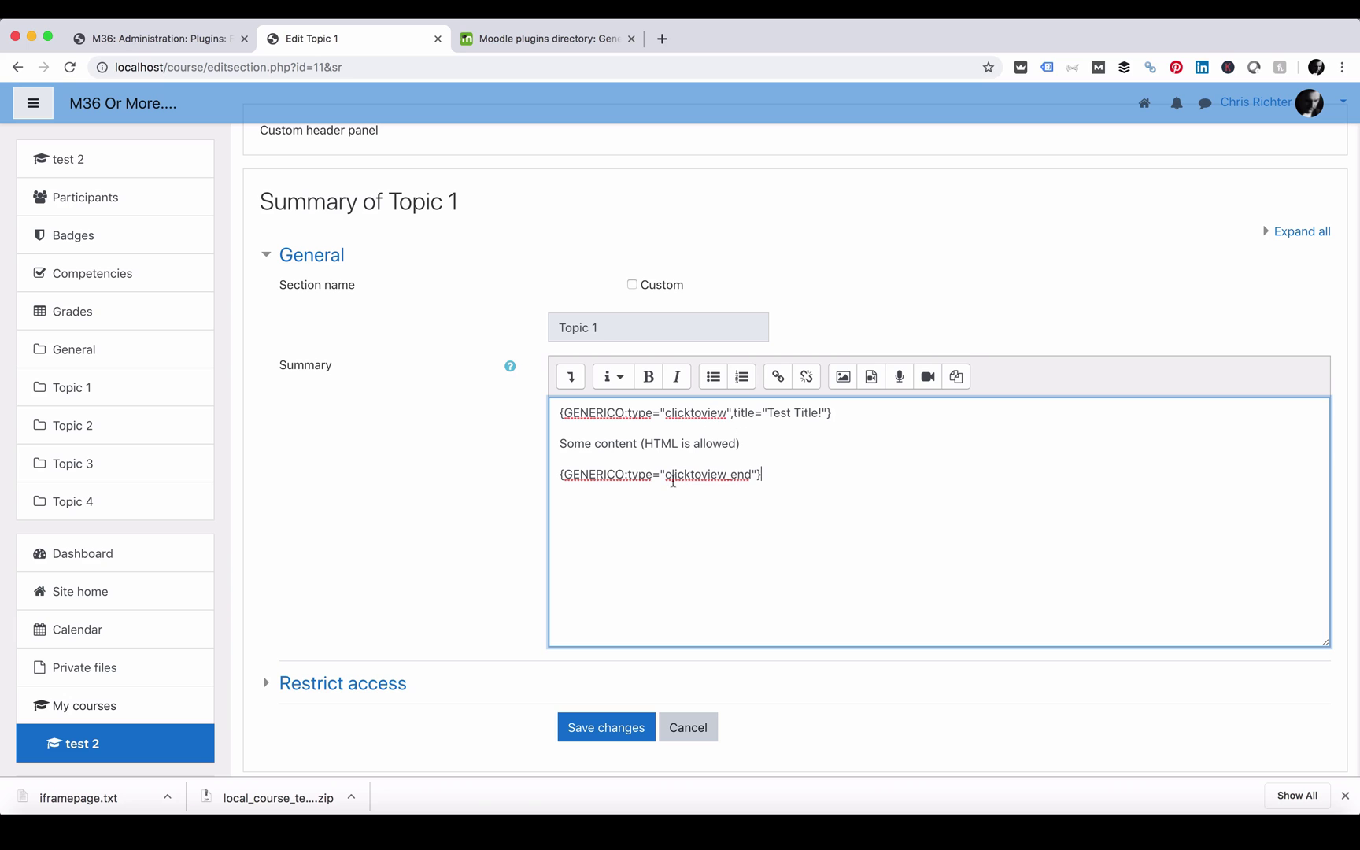
click(598, 726)
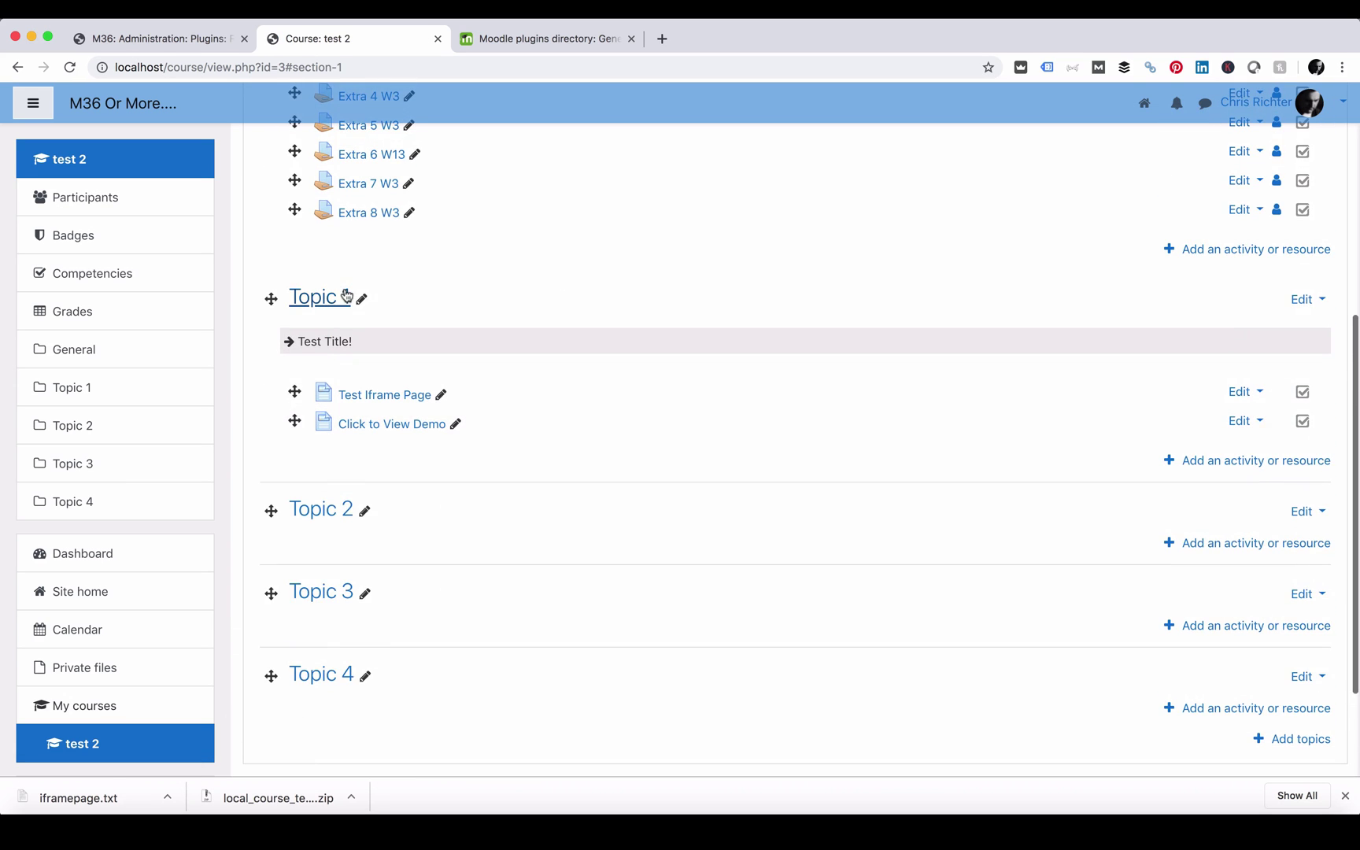
click(321, 344)
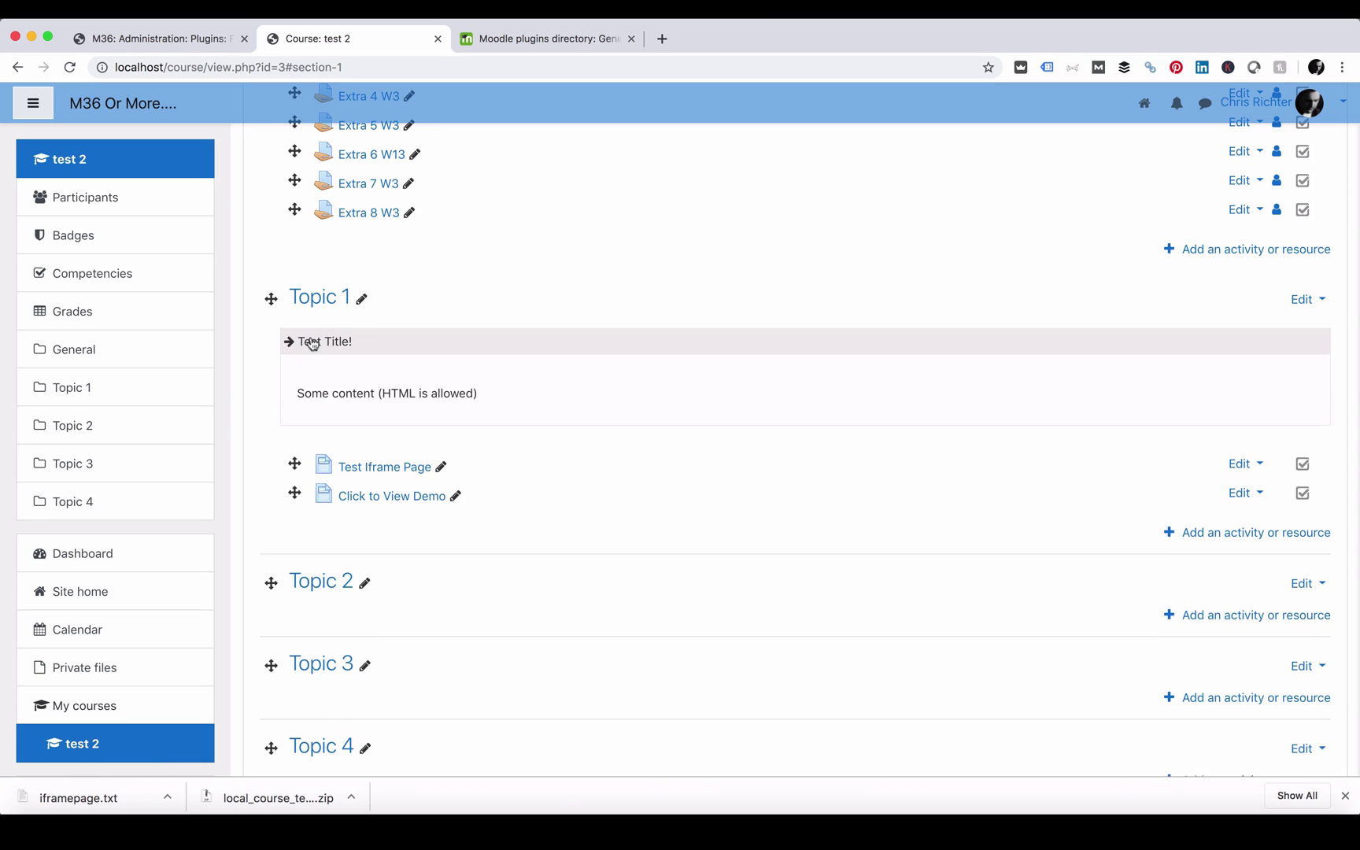
mouse_move(299, 394)
mouse_down()
mouse_move(482, 394)
mouse_move(297, 392)
mouse_up()
click(325, 342)
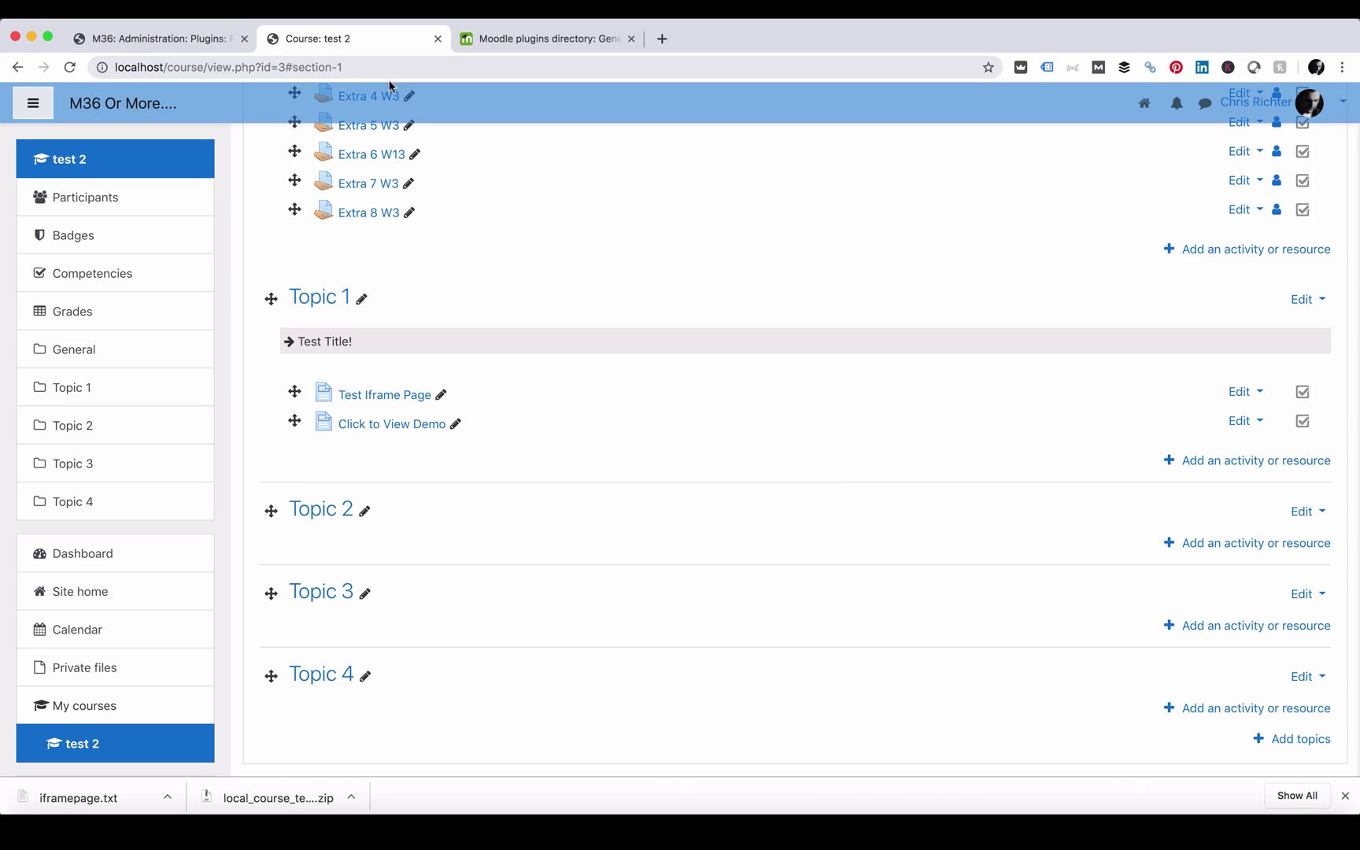
Export the clicktoview template with the Bundle button, downloading clicktoview.txt.
click(192, 49)
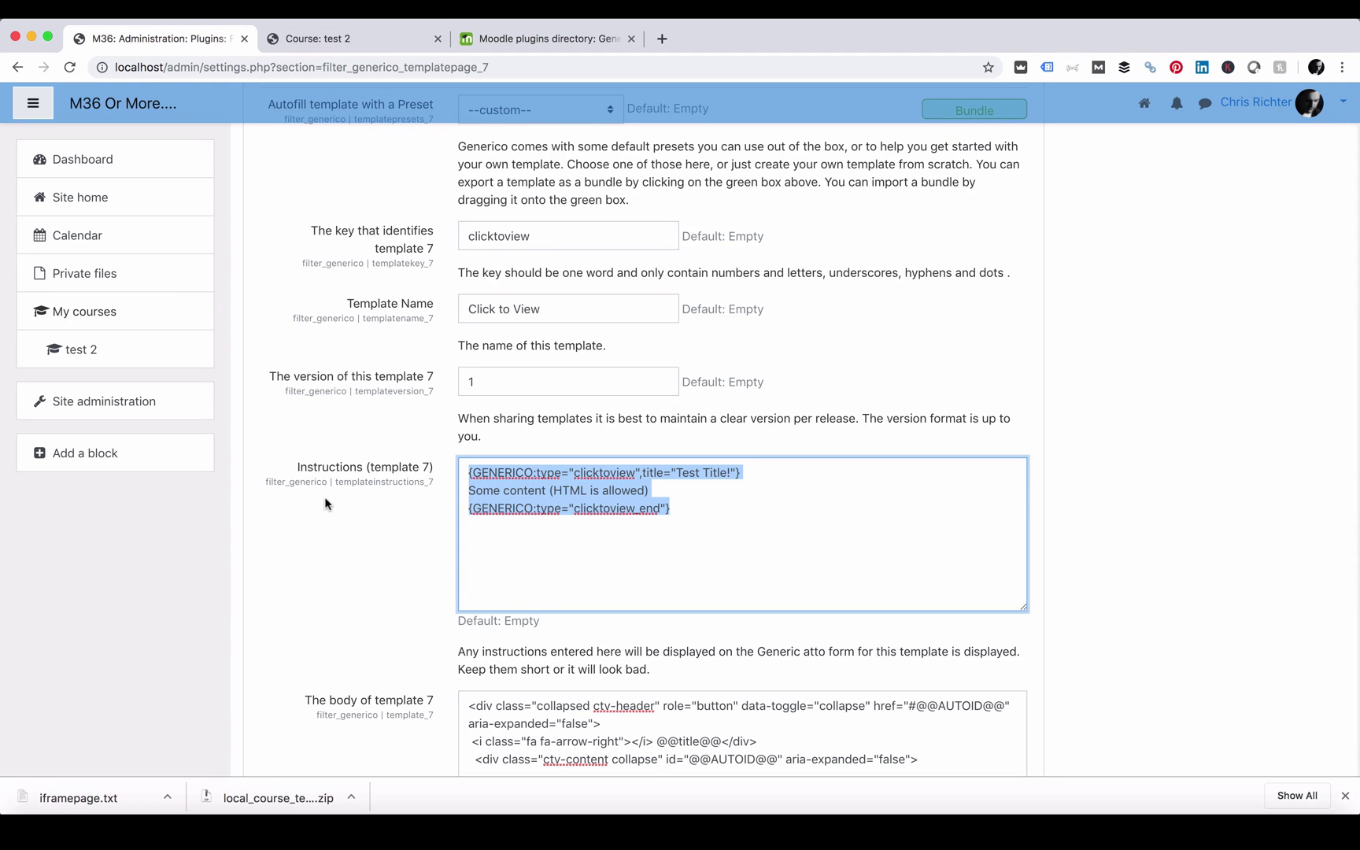
scroll(324, 496, up, 5)
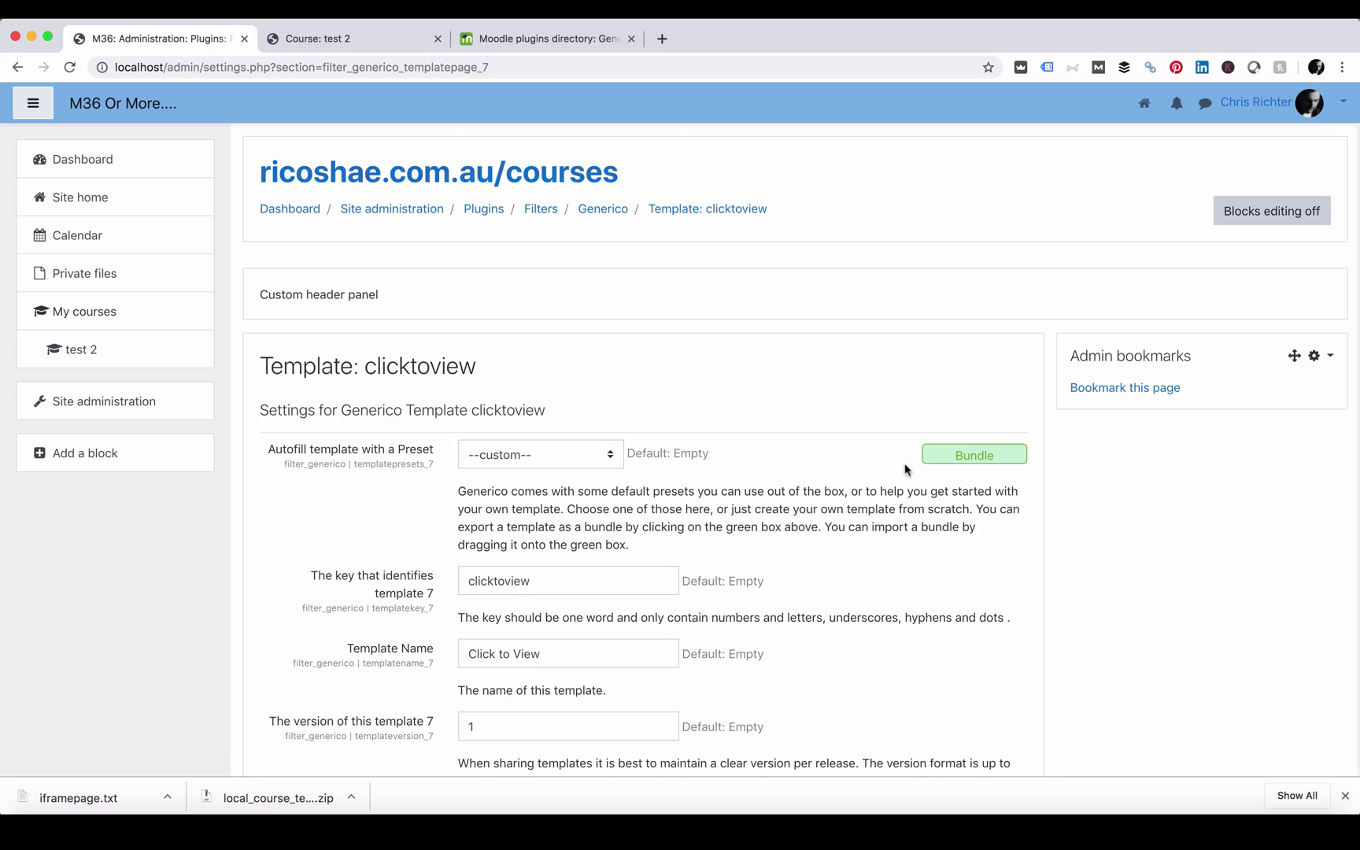
click(964, 456)
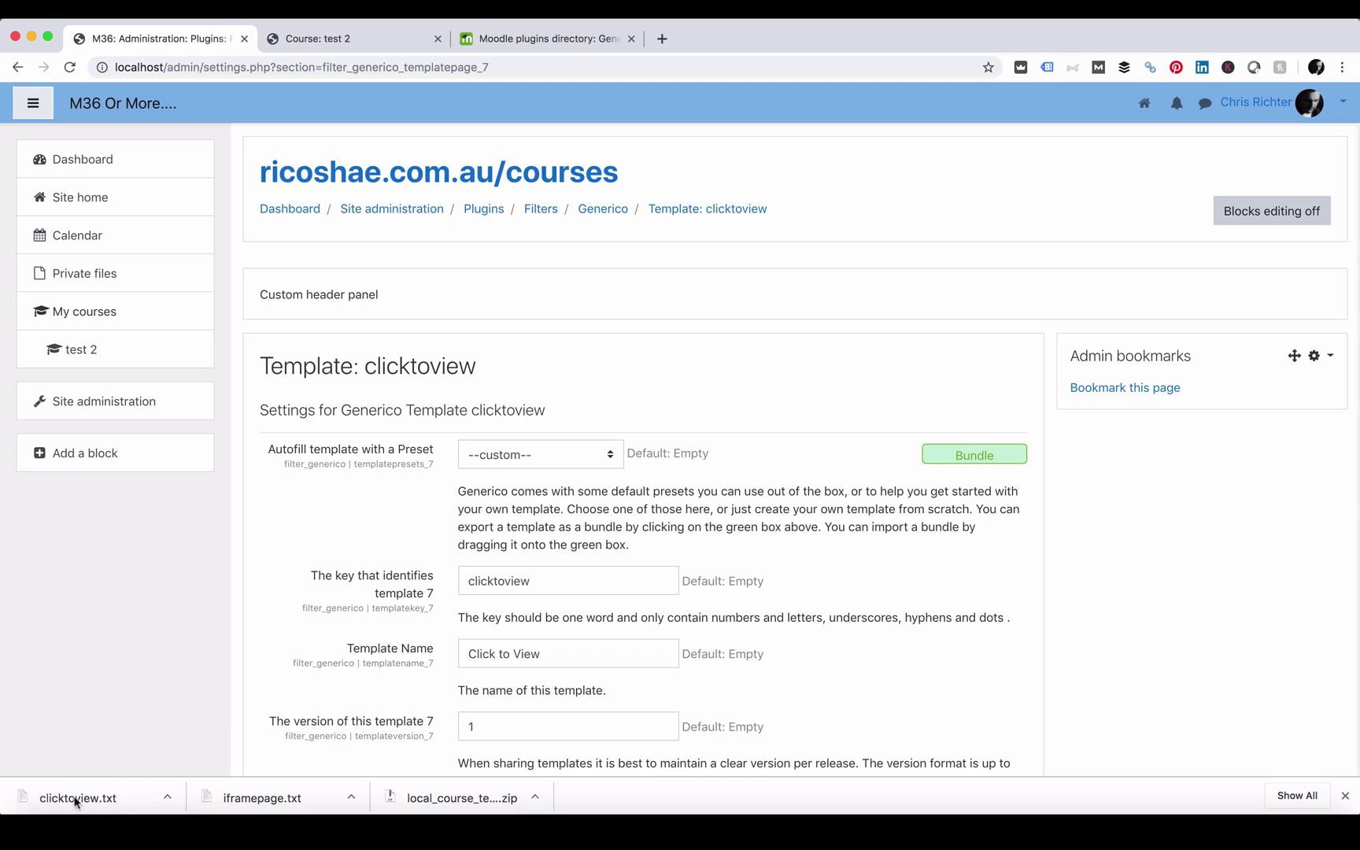
click(168, 798)
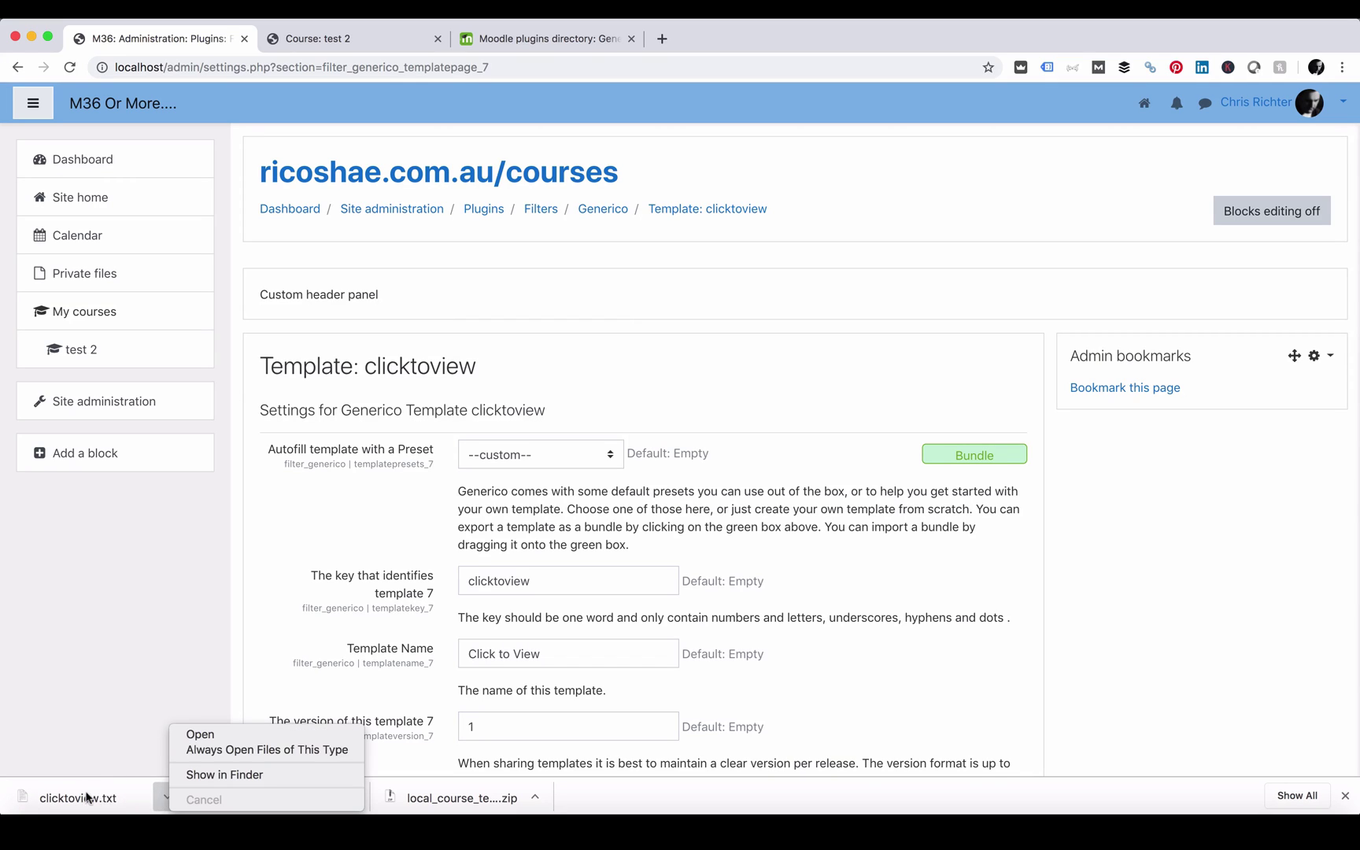
click(132, 699)
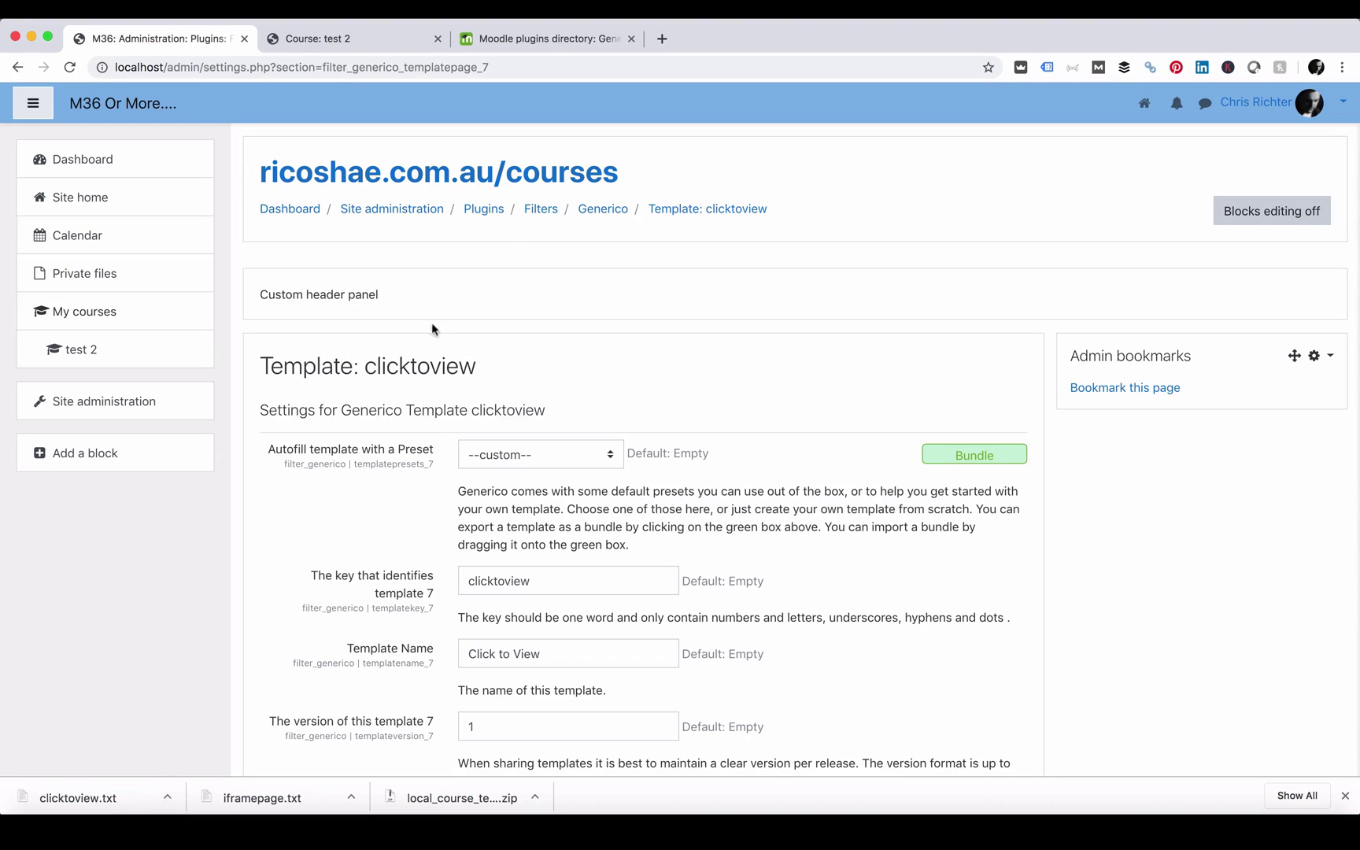
Open empty Generico template 11 from the Templates list.
click(603, 209)
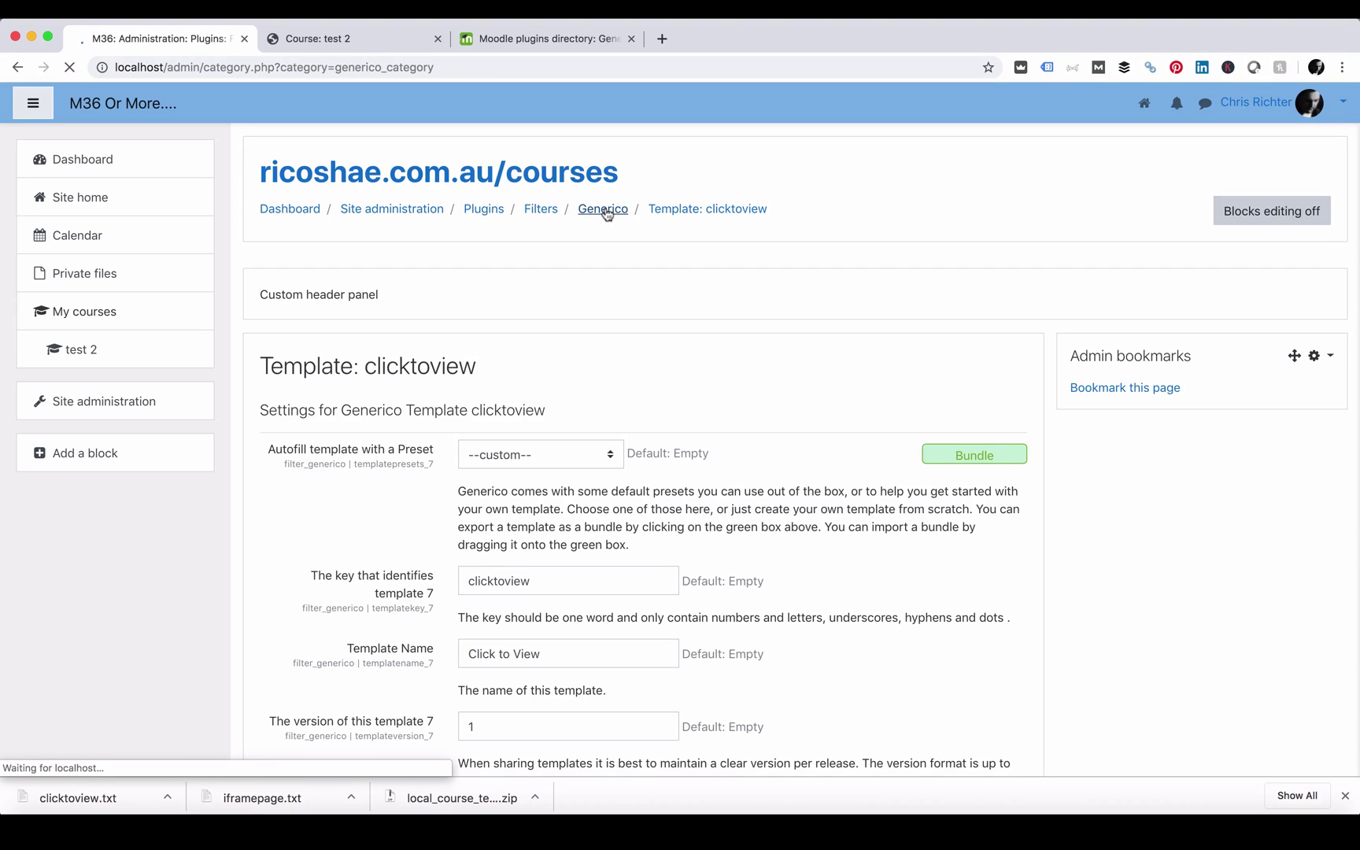
scroll(290, 532, down, 5)
click(290, 532)
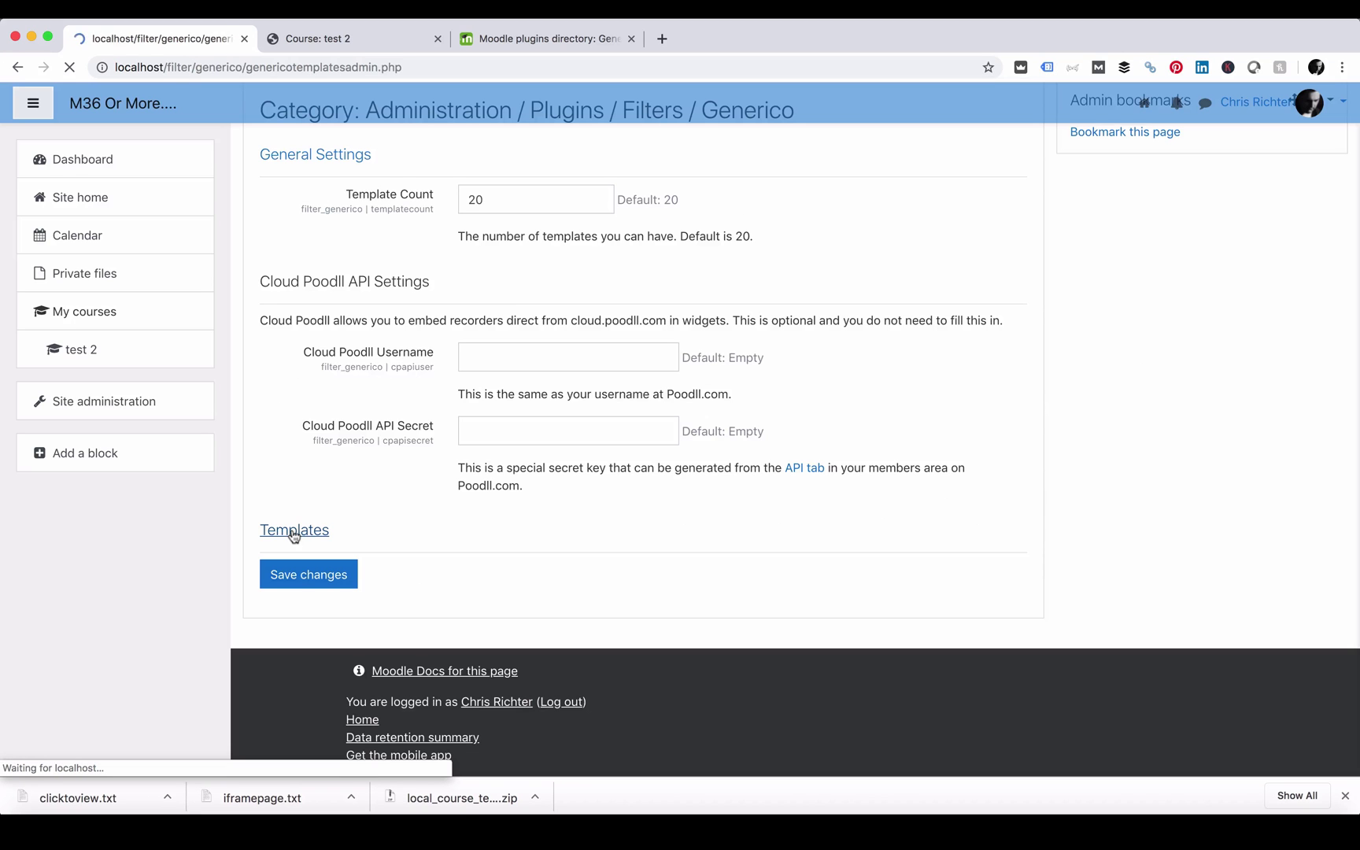
scroll(277, 413, down, 5)
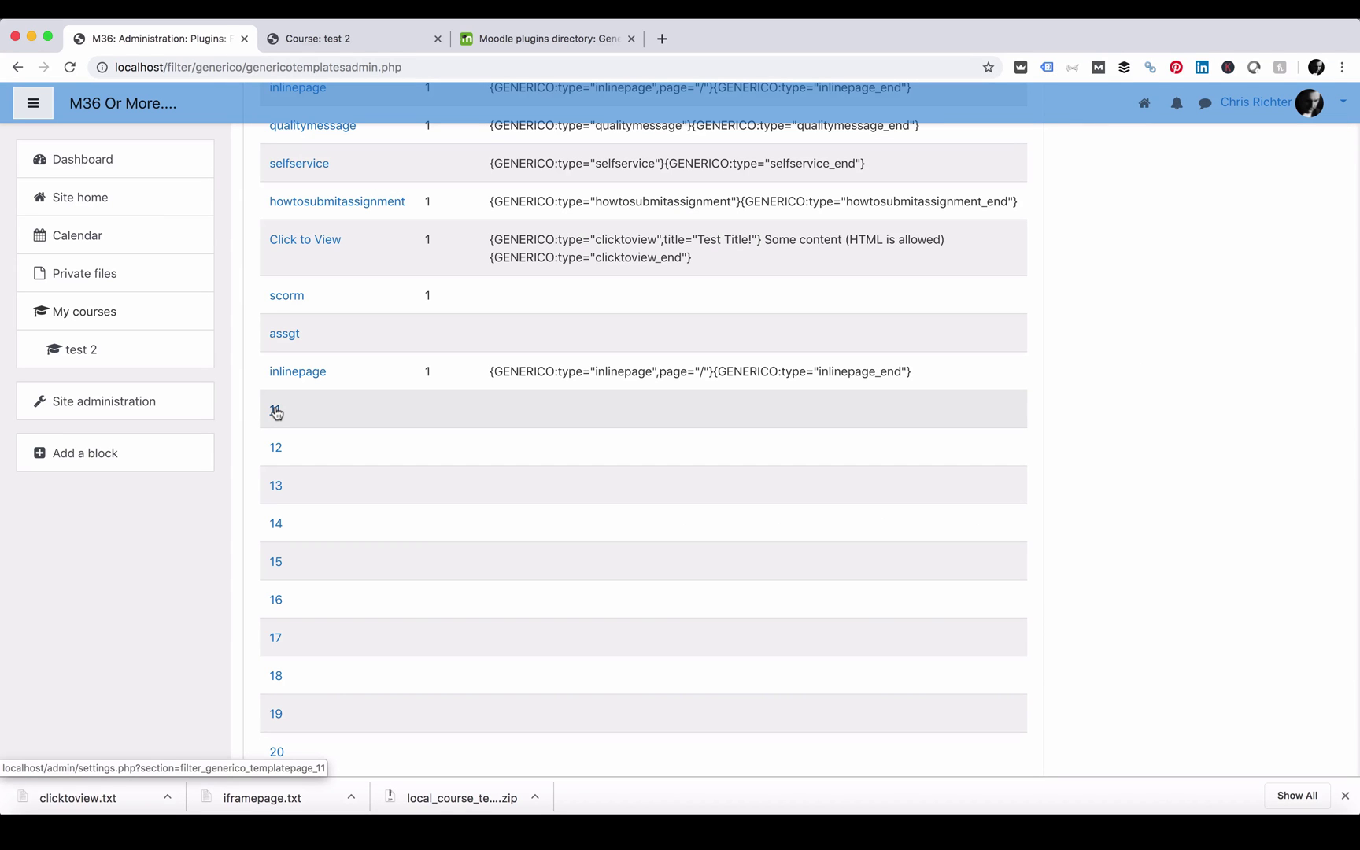
click(275, 410)
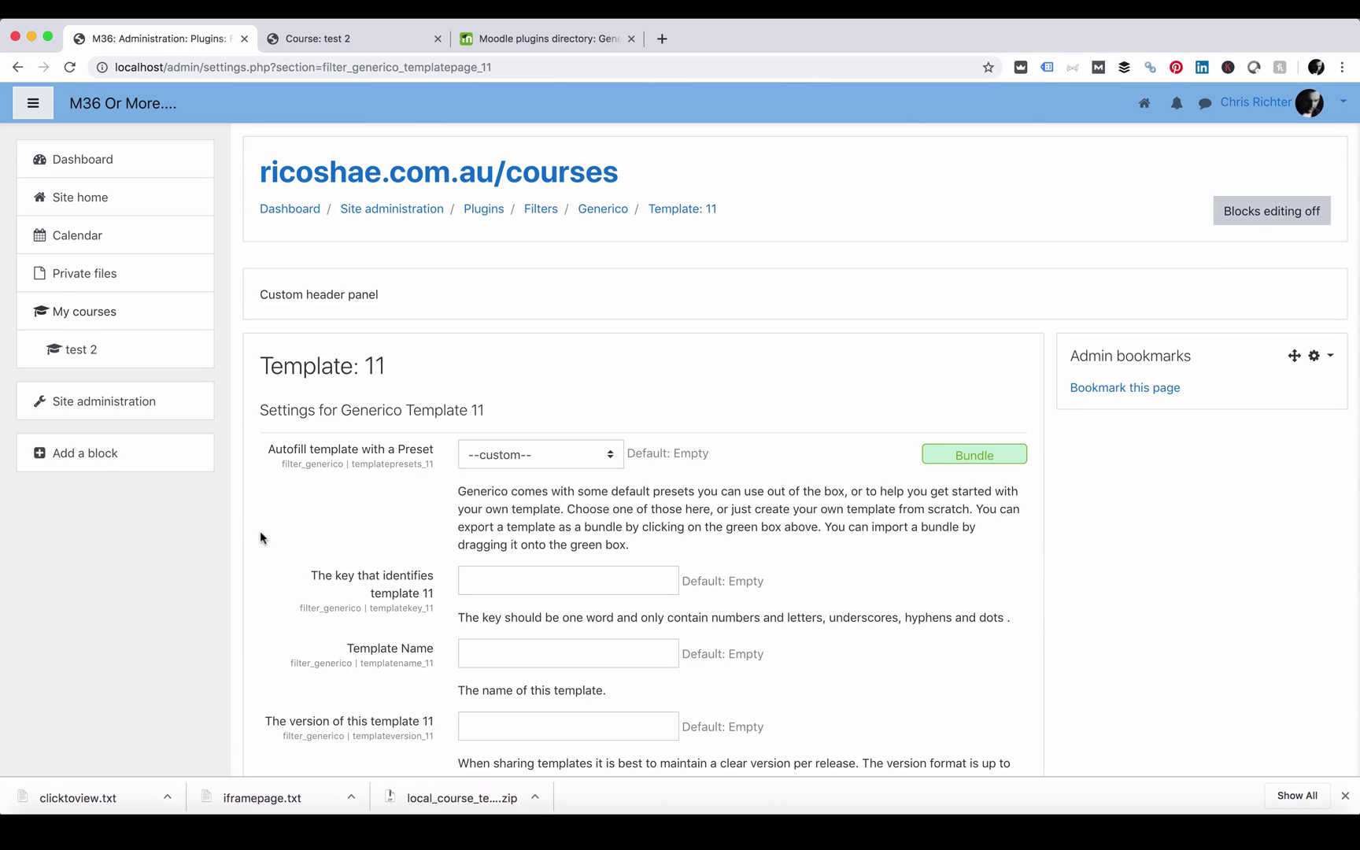
Drop clicktoview.txt onto the Bundle box and check the imported fields, including the custom CSS.
click(167, 797)
drag(161, 797, 966, 459)
scroll(630, 409, down, 5)
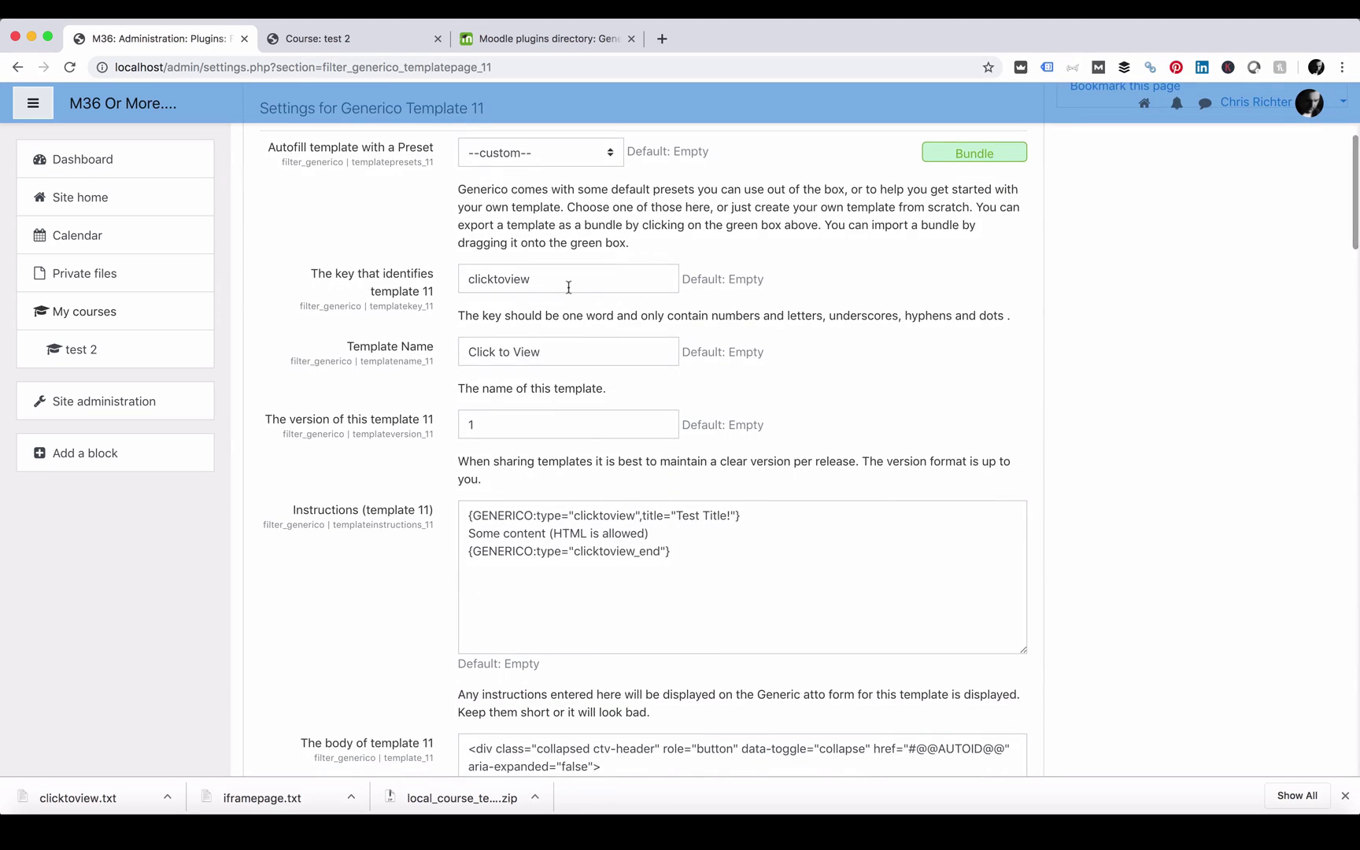
scroll(568, 287, down, 4)
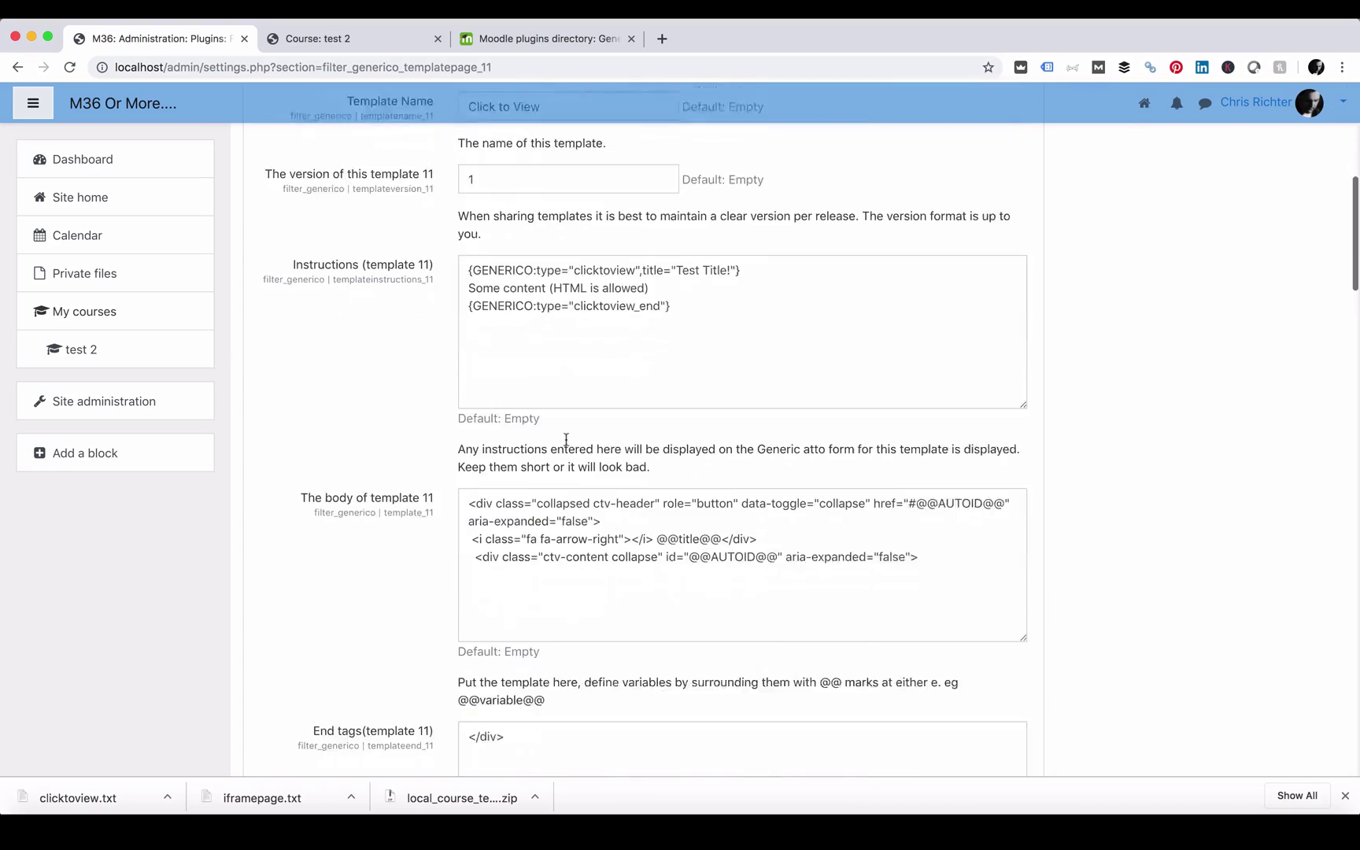
scroll(566, 440, down, 8)
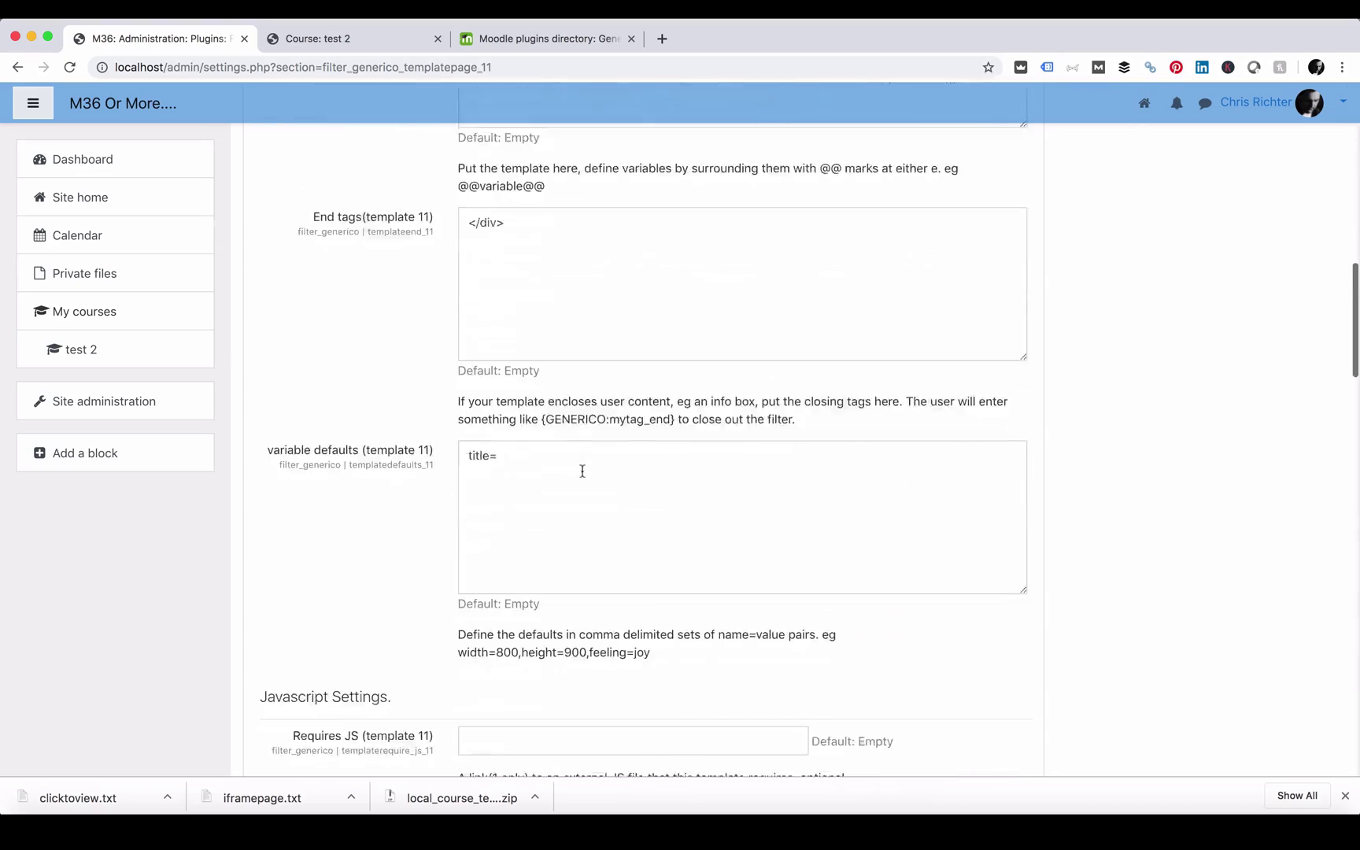
scroll(582, 471, up, 15)
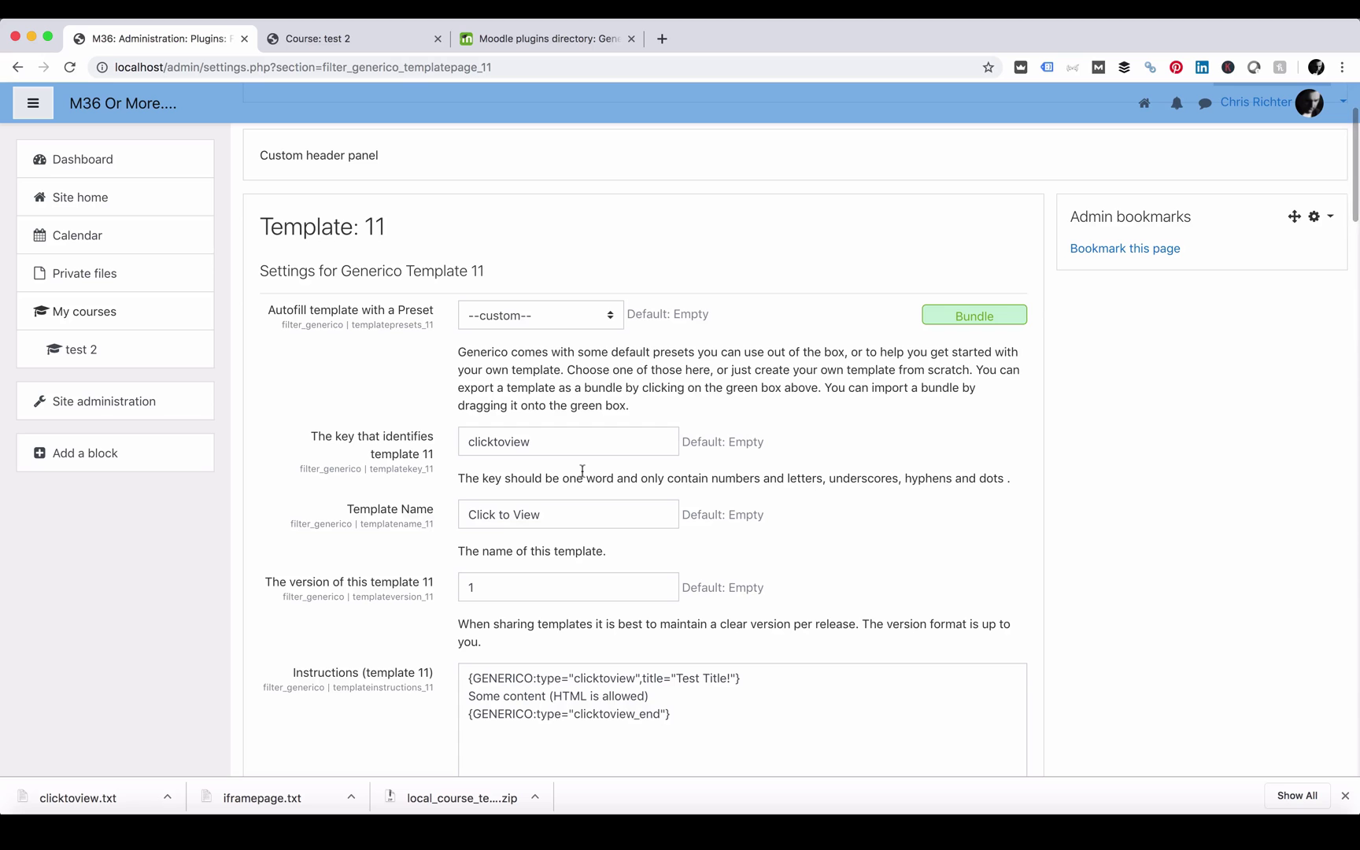
scroll(582, 470, down, 6)
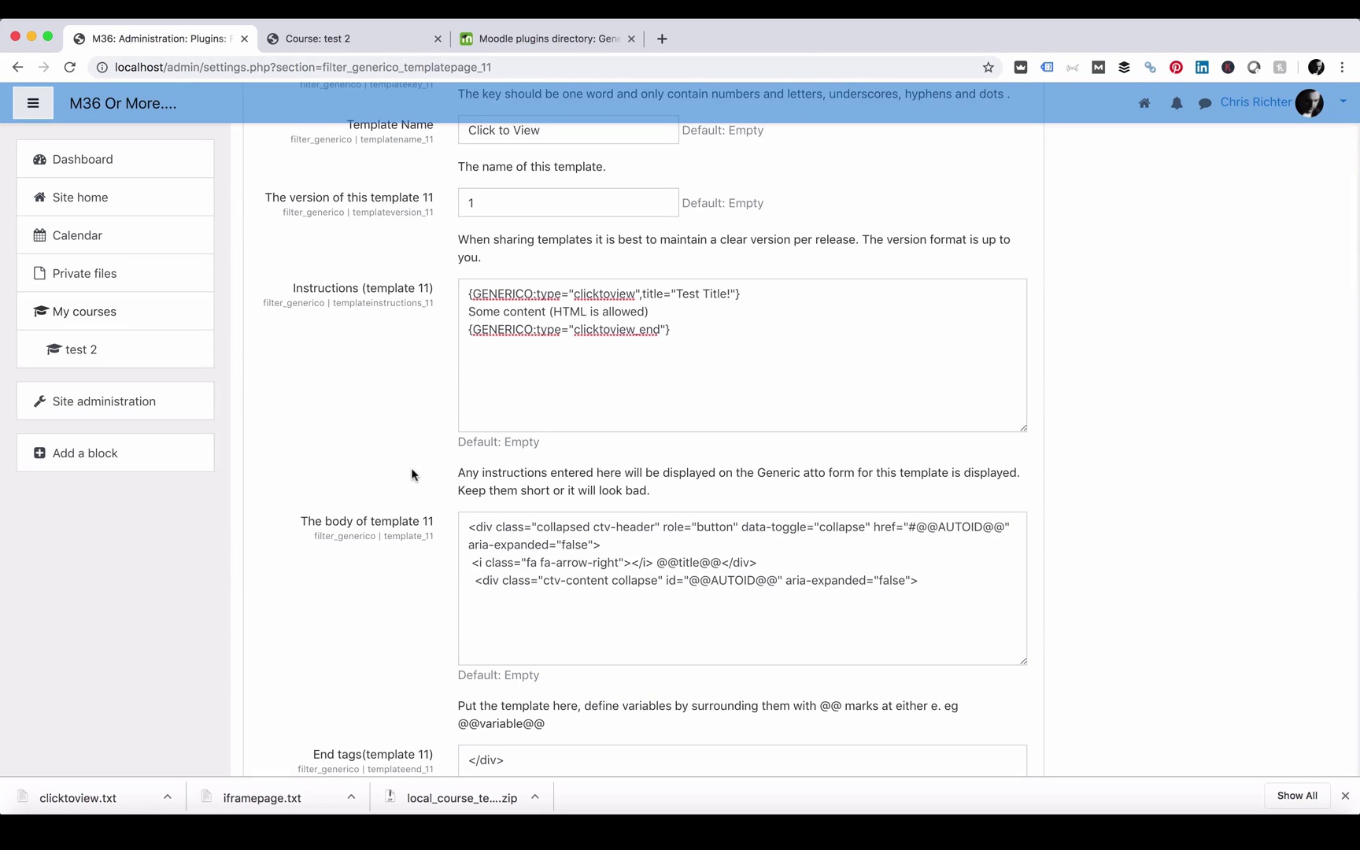
scroll(411, 474, down, 20)
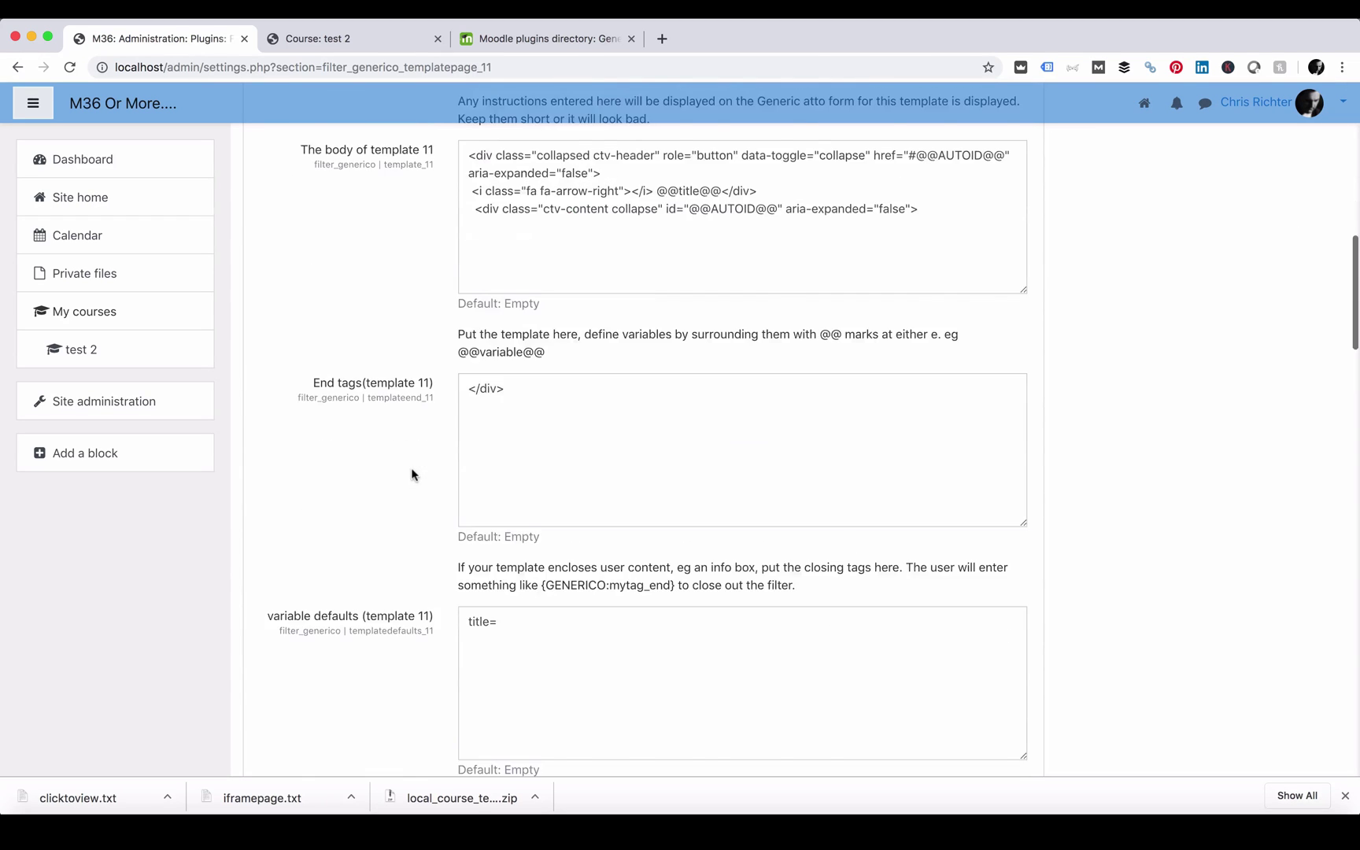
scroll(416, 471, down, 3)
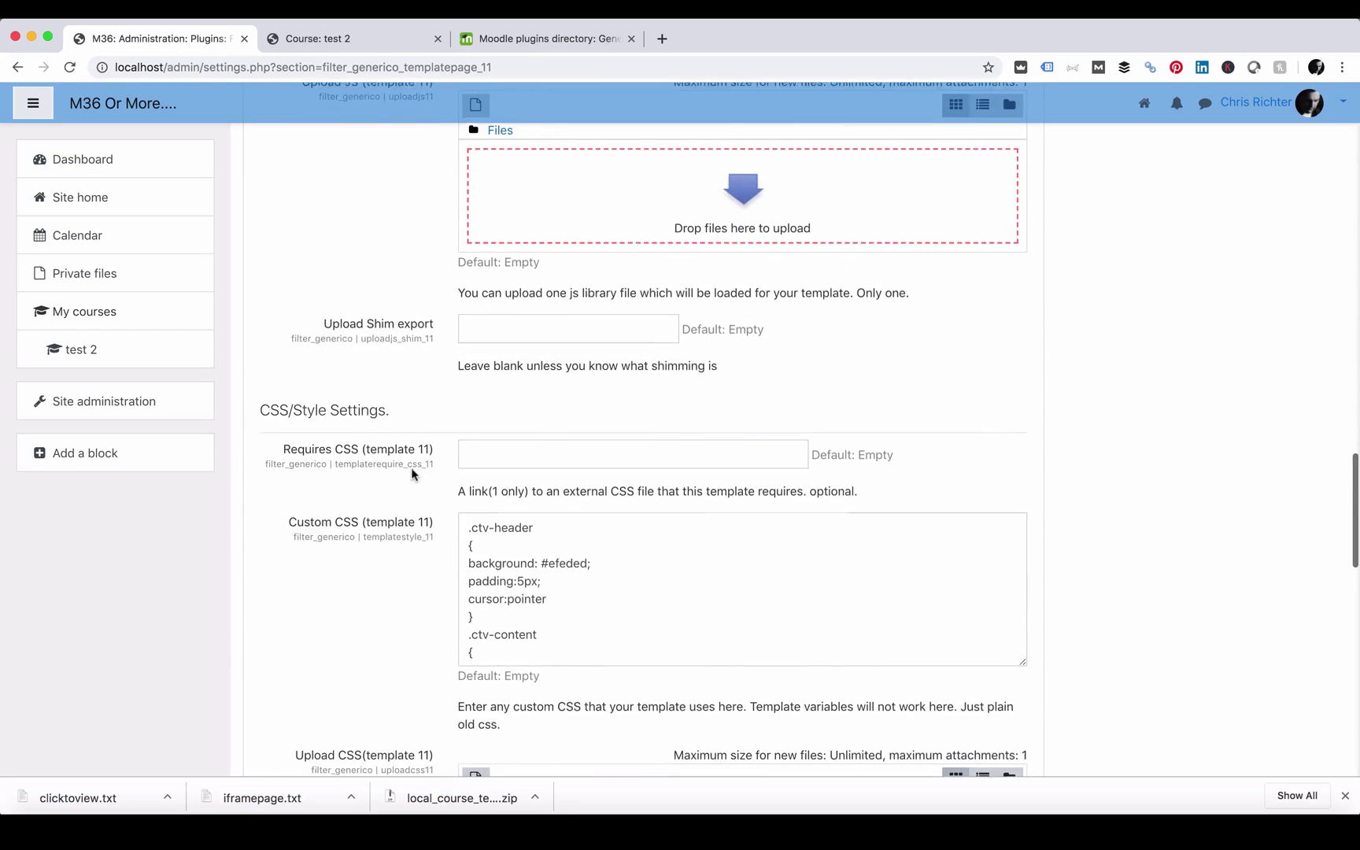
scroll(514, 415, down, 3)
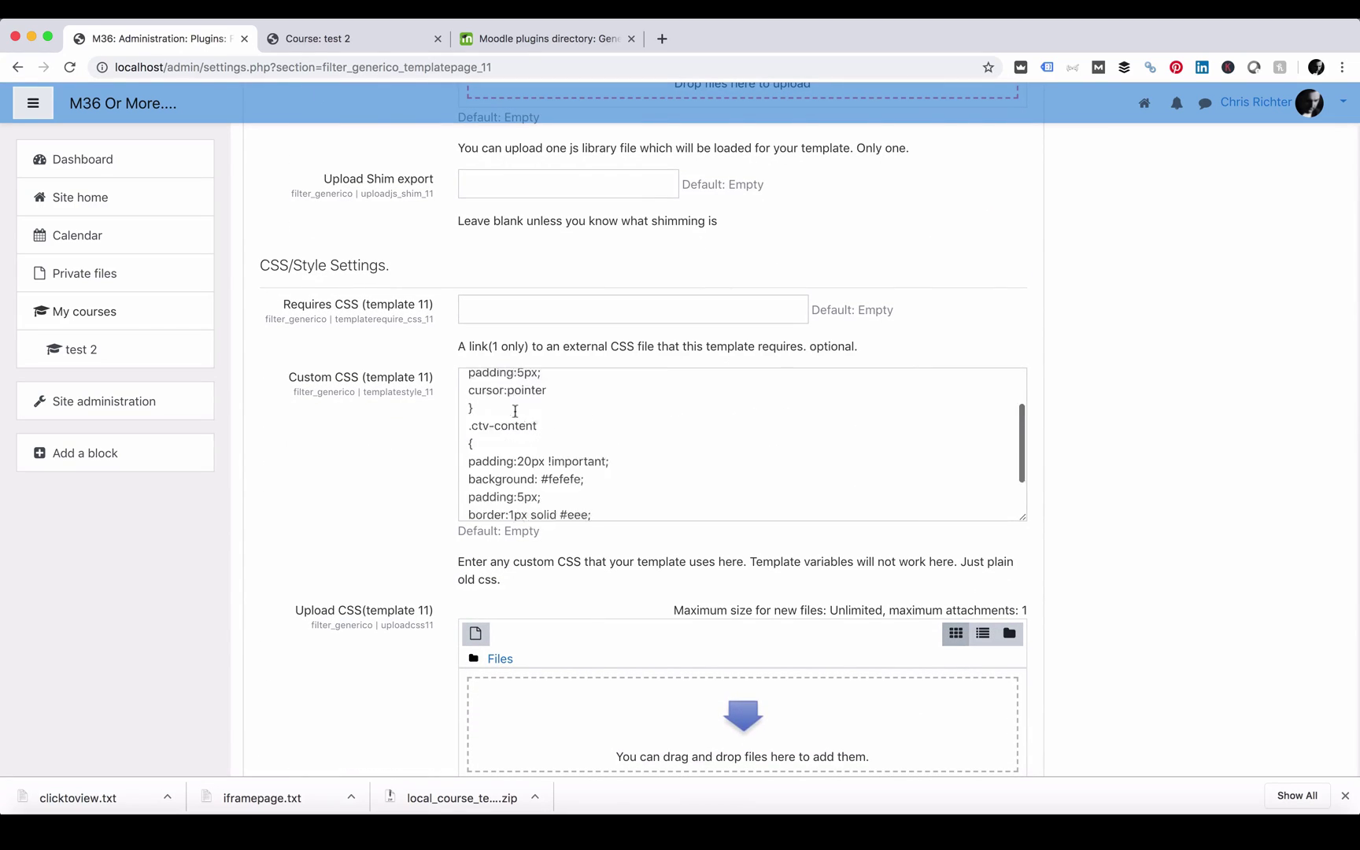
scroll(551, 419, up, 3)
double_click(574, 420)
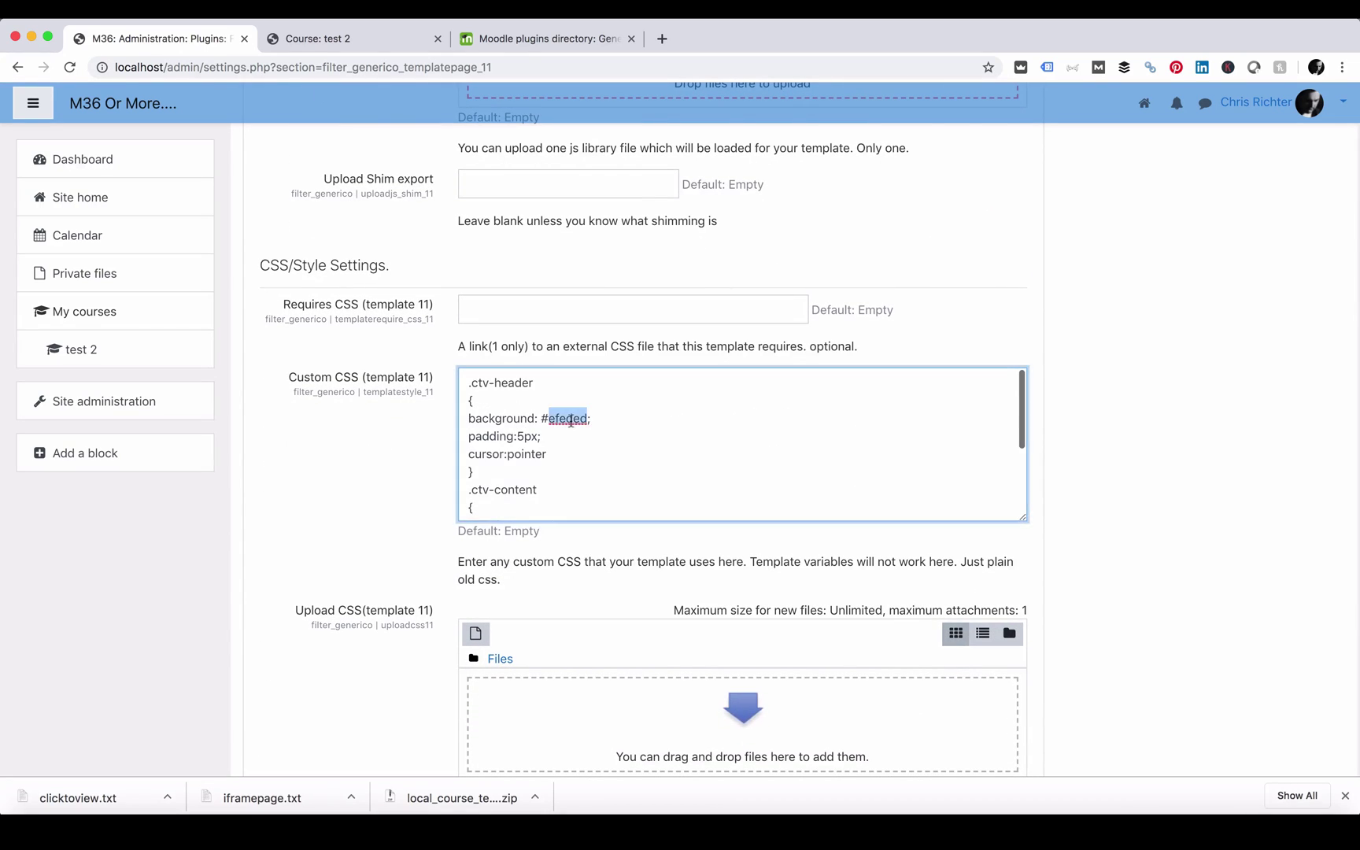
scroll(549, 418, down, 3)
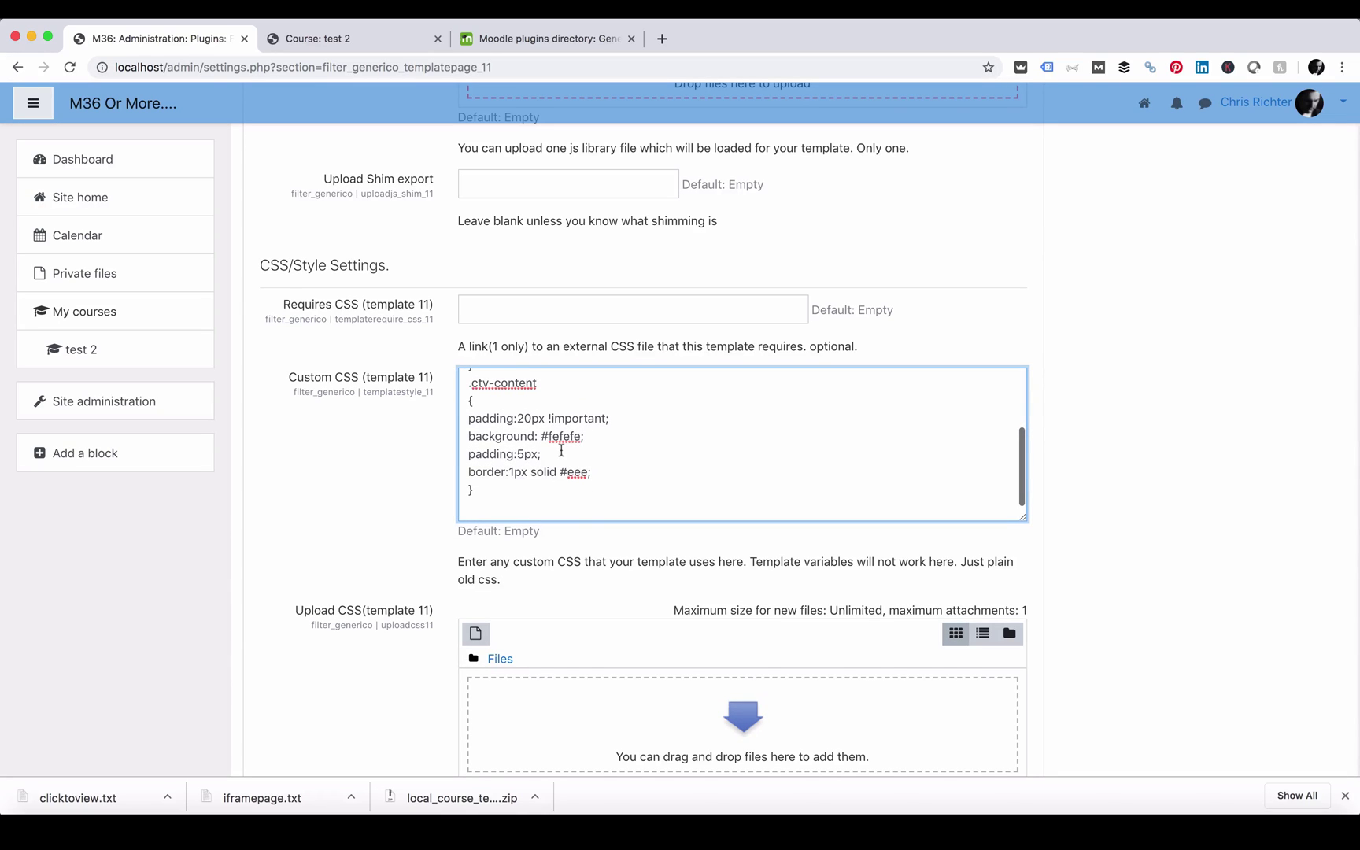
scroll(561, 451, up, 1)
scroll(562, 450, down, 1)
drag(592, 482, 462, 482)
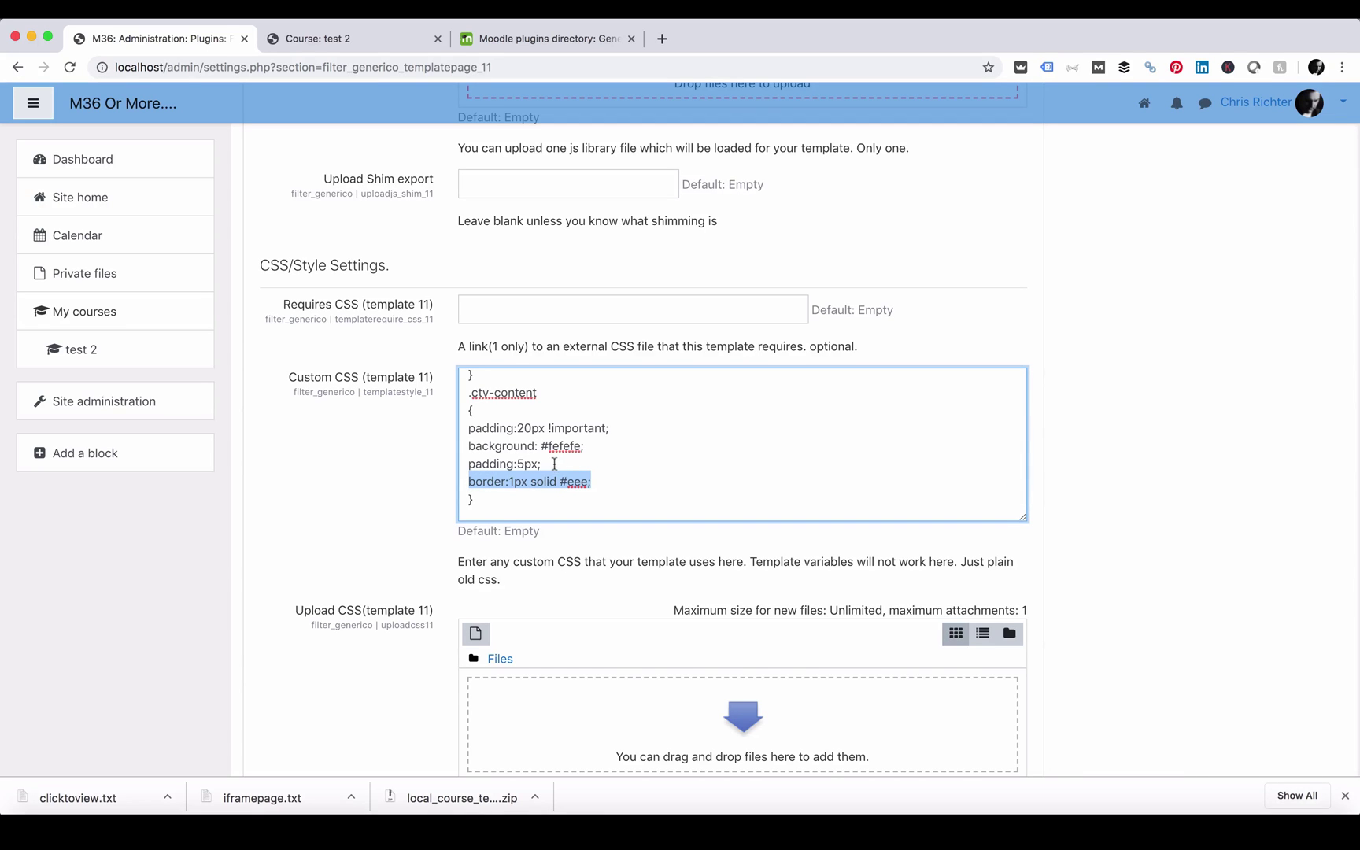
click(583, 464)
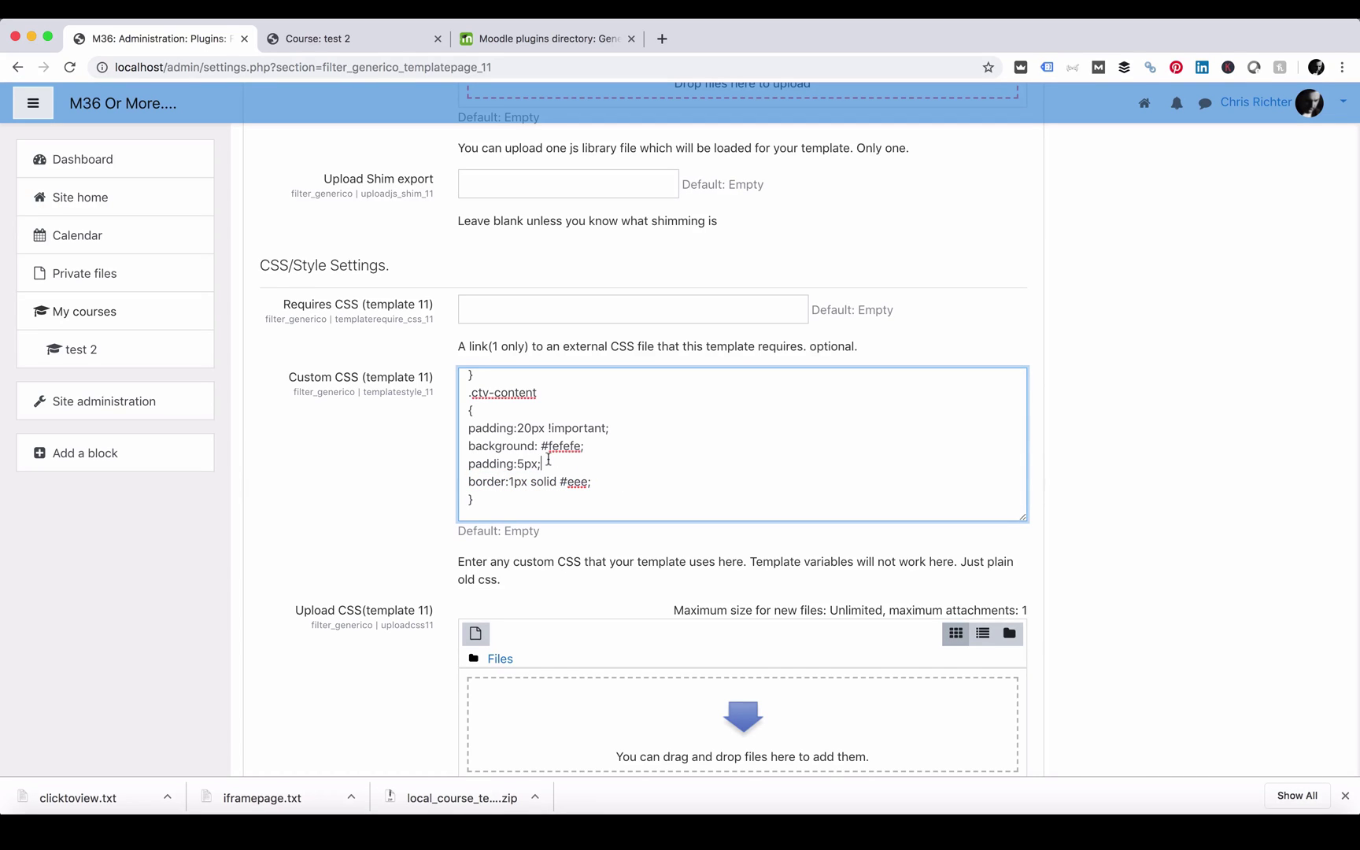